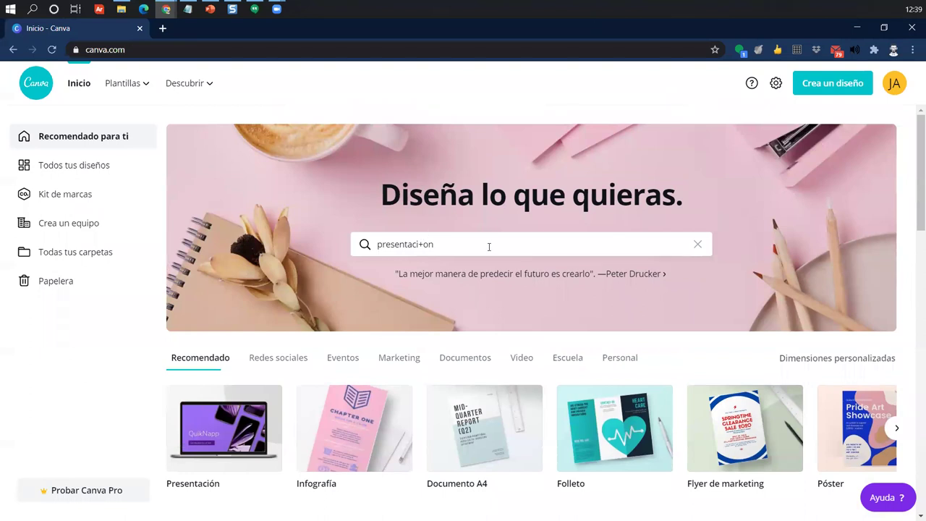
Step: Search Canva's design types for "video" and show the templates for the Video type
{"action": "type", "text": "video"}
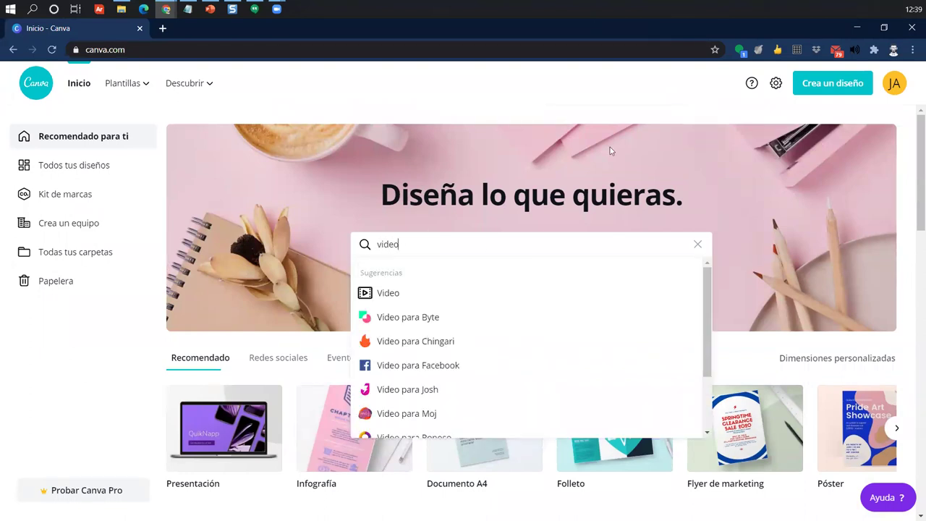
{"action": "left_click", "coordinate": [379, 294]}
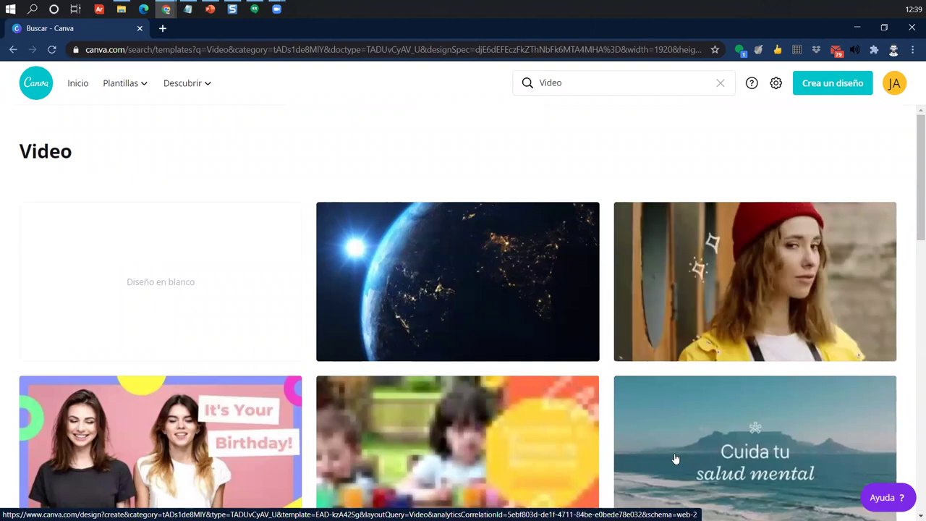
Step: Browse the video templates and open the "Kit Básico de Teletrabajo" template as a new design
{"action": "scroll", "coordinate": [675, 459], "scroll_direction": "down", "scroll_amount": 3}
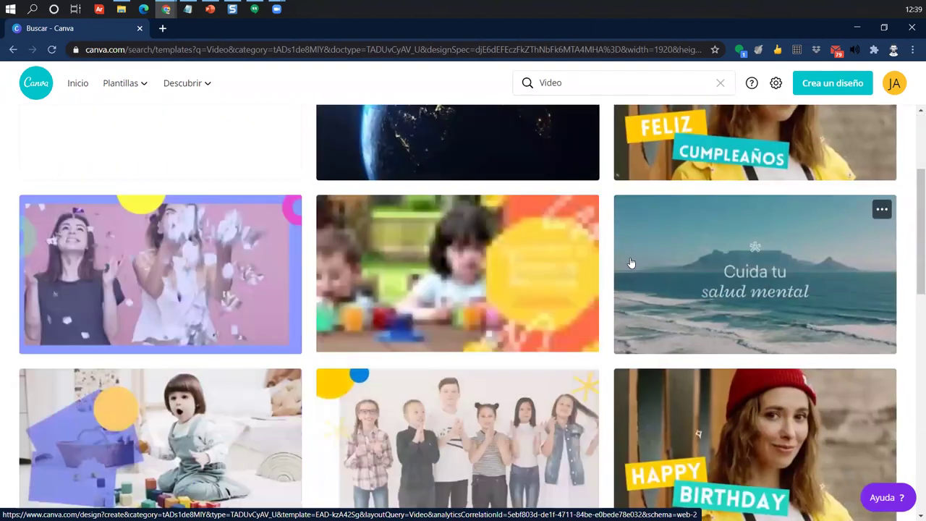
{"action": "scroll", "coordinate": [631, 263], "scroll_direction": "down", "scroll_amount": 2}
{"action": "scroll", "coordinate": [631, 263], "scroll_direction": "down", "scroll_amount": 3}
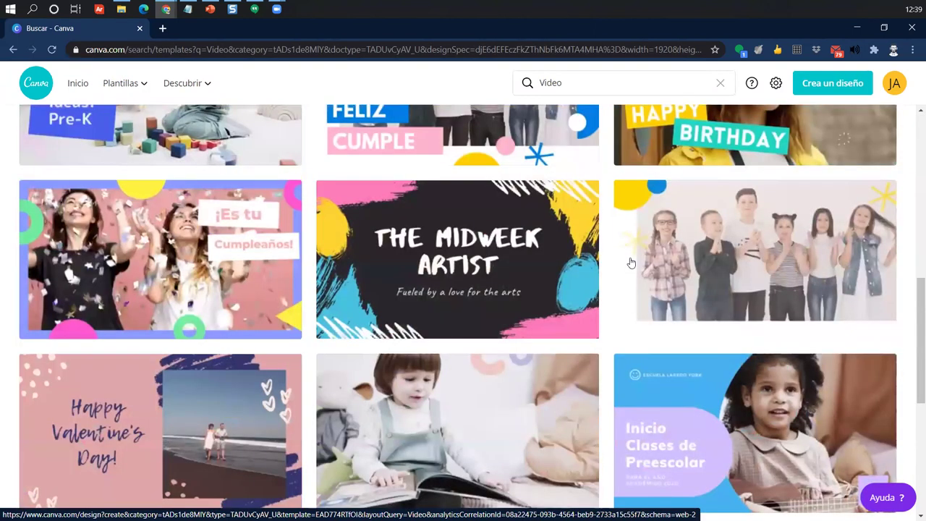
{"action": "scroll", "coordinate": [631, 264], "scroll_direction": "down", "scroll_amount": 5}
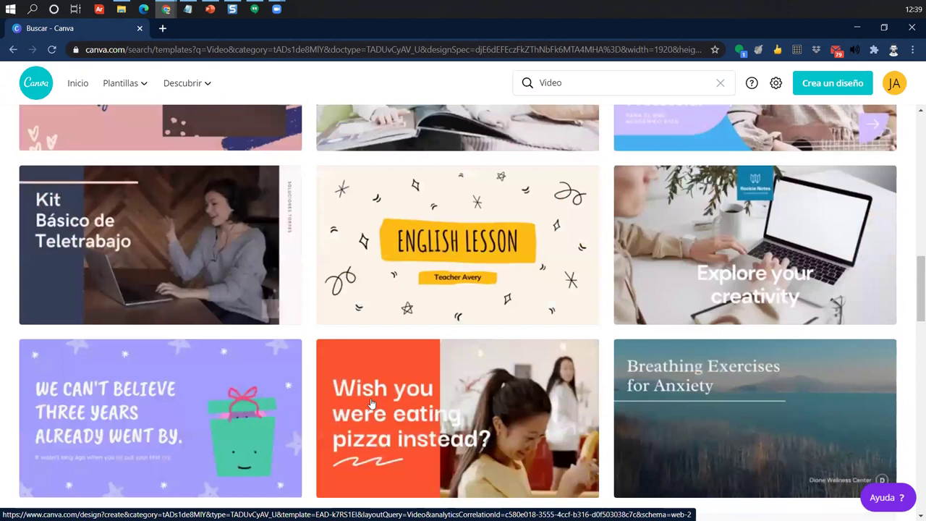
{"action": "scroll", "coordinate": [589, 369], "scroll_direction": "up", "scroll_amount": 5}
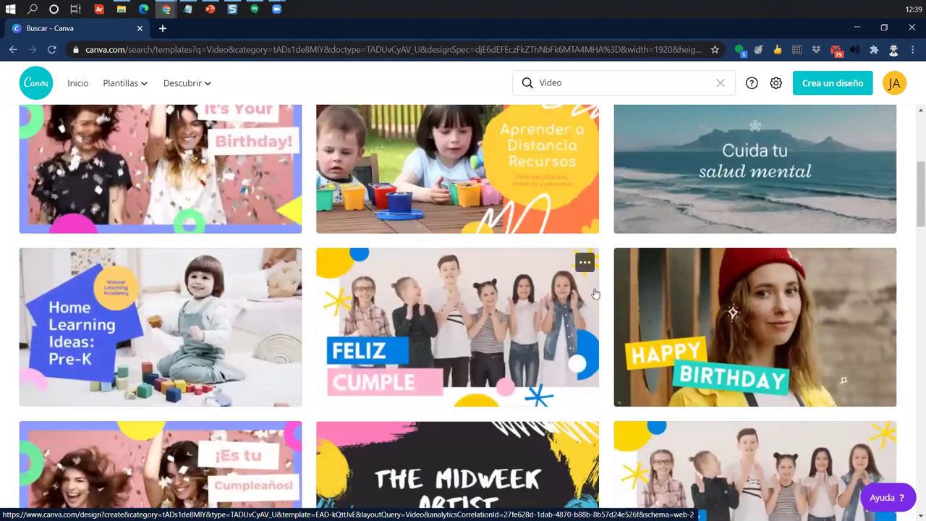
{"action": "scroll", "coordinate": [595, 293], "scroll_direction": "up", "scroll_amount": 1}
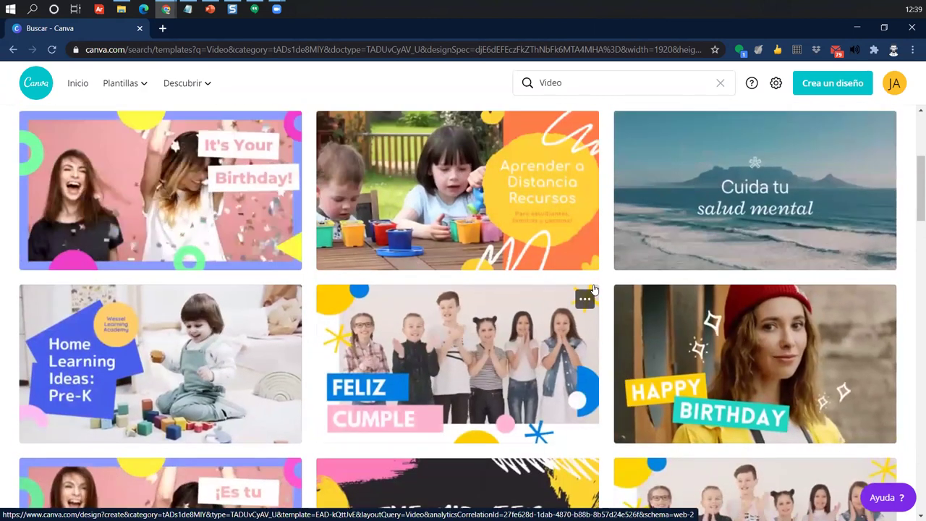
{"action": "scroll", "coordinate": [593, 289], "scroll_direction": "up", "scroll_amount": 2}
{"action": "scroll", "coordinate": [593, 289], "scroll_direction": "up", "scroll_amount": 2}
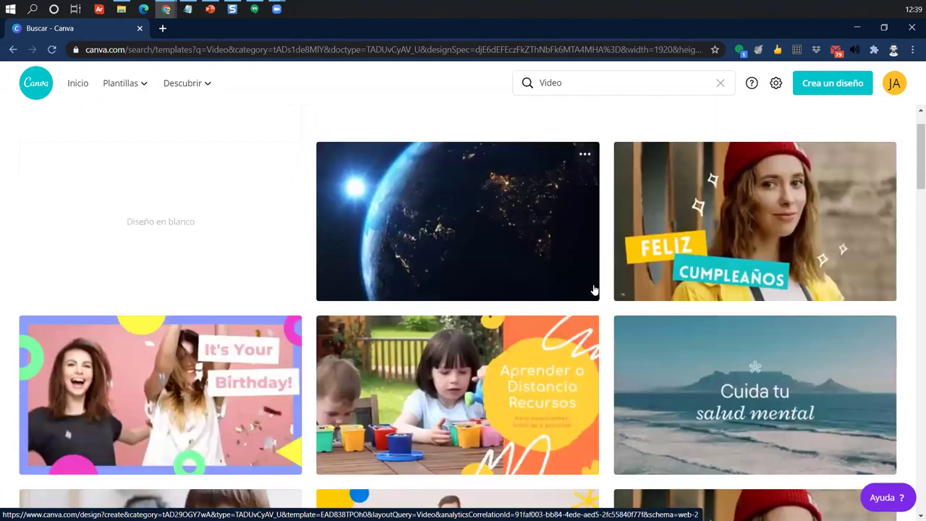
{"action": "scroll", "coordinate": [594, 289], "scroll_direction": "down", "scroll_amount": 3}
{"action": "scroll", "coordinate": [594, 287], "scroll_direction": "down", "scroll_amount": 5}
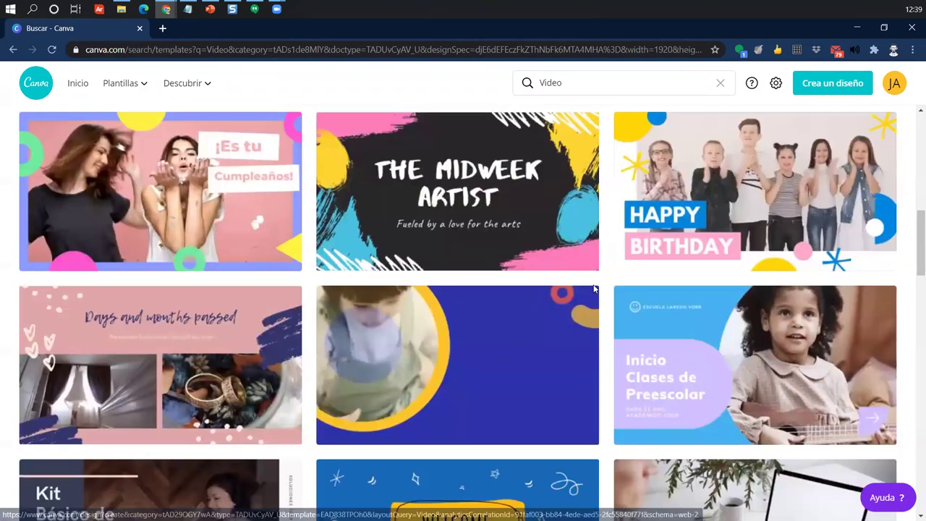
{"action": "scroll", "coordinate": [912, 370], "scroll_direction": "down", "scroll_amount": 3}
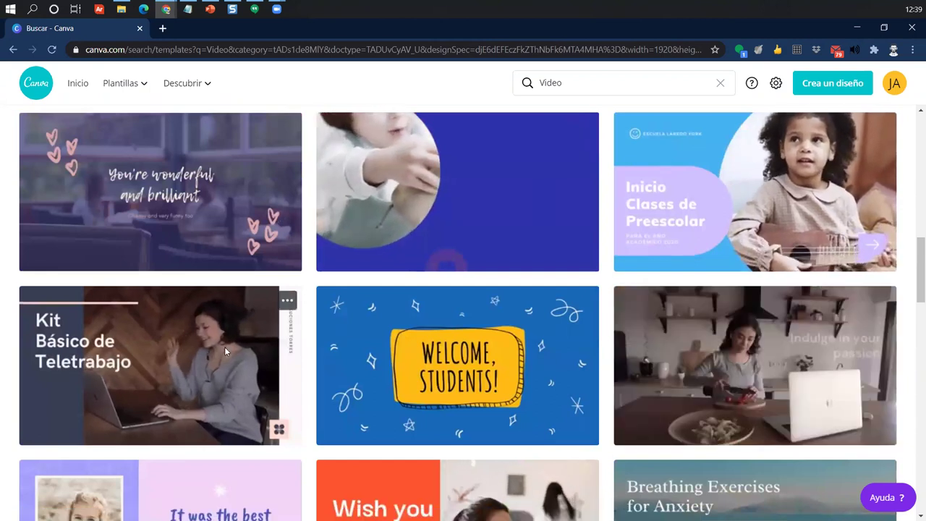
{"action": "left_click", "coordinate": [225, 352]}
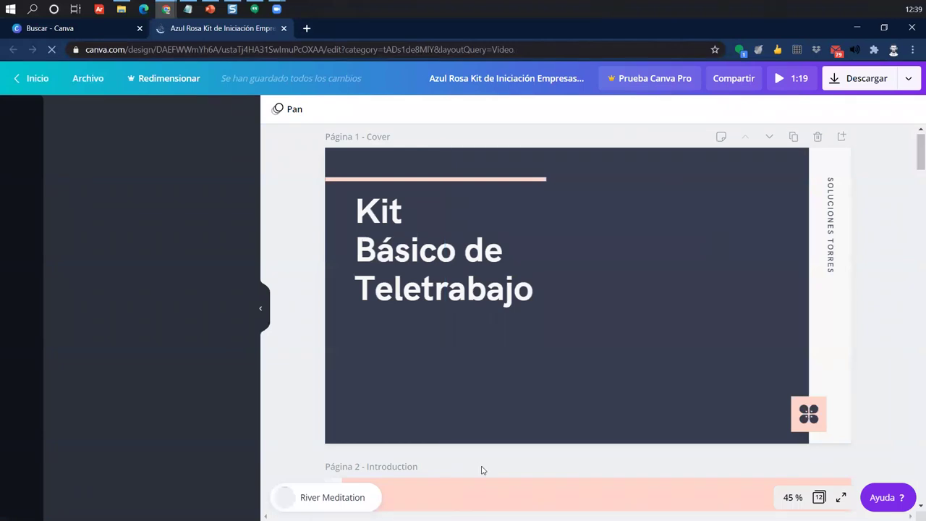
Step: Look through the template's pages from the cover to the Credits page and return to the cover
{"action": "scroll", "coordinate": [781, 335], "scroll_direction": "down", "scroll_amount": 2}
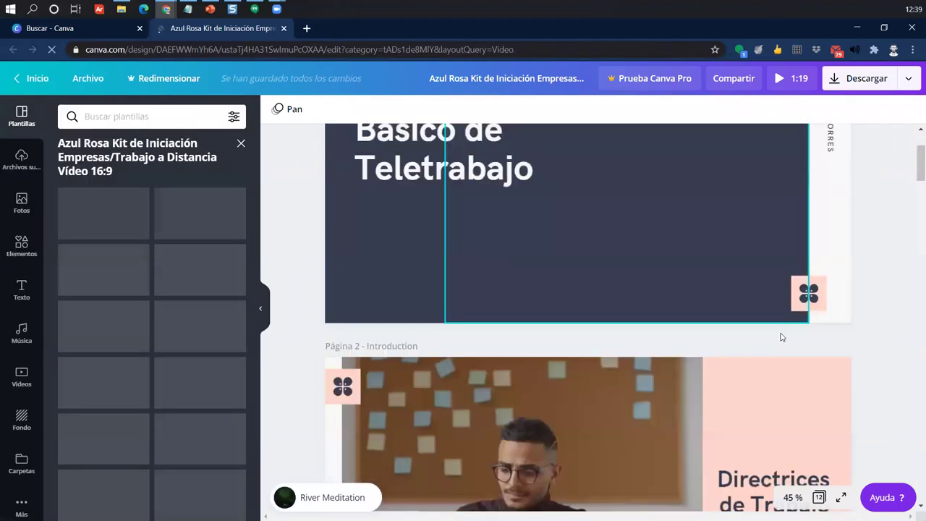
{"action": "scroll", "coordinate": [617, 306], "scroll_direction": "down", "scroll_amount": 8}
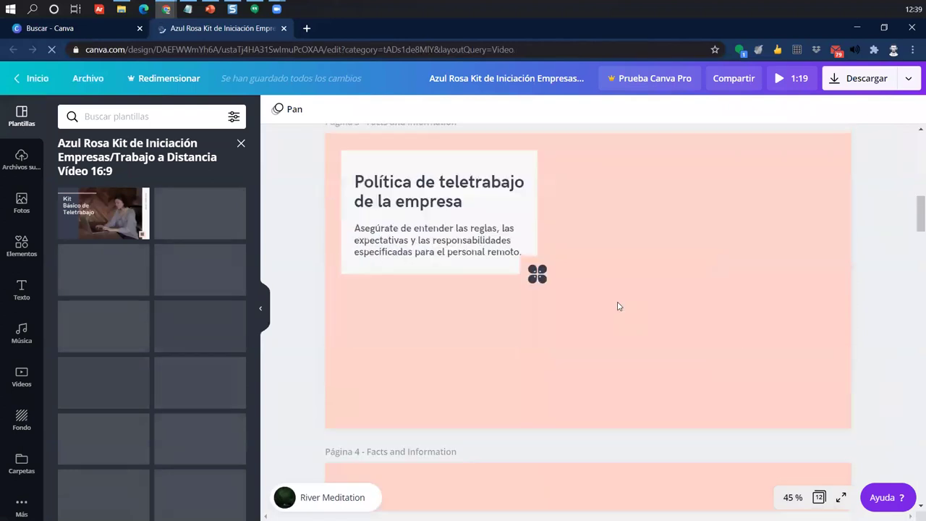
{"action": "scroll", "coordinate": [617, 306], "scroll_direction": "down", "scroll_amount": 3}
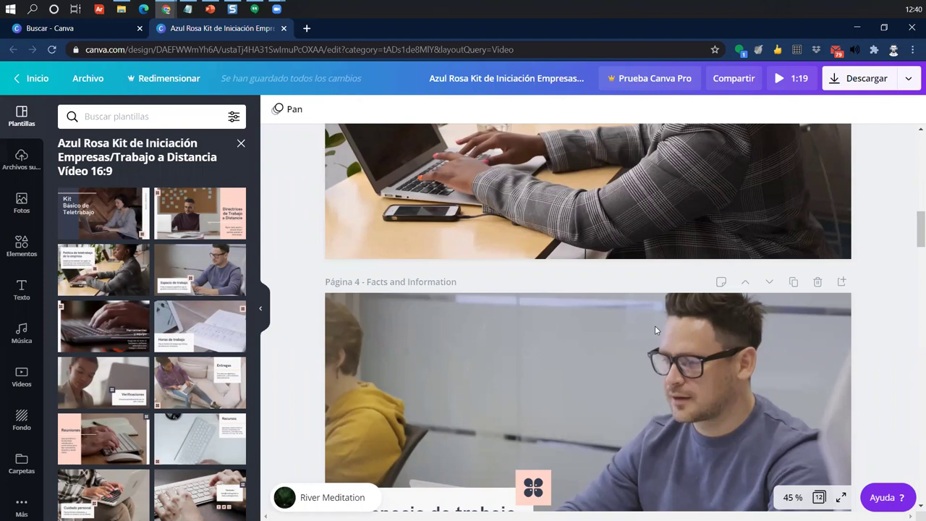
{"action": "scroll", "coordinate": [910, 326], "scroll_direction": "down", "scroll_amount": 7}
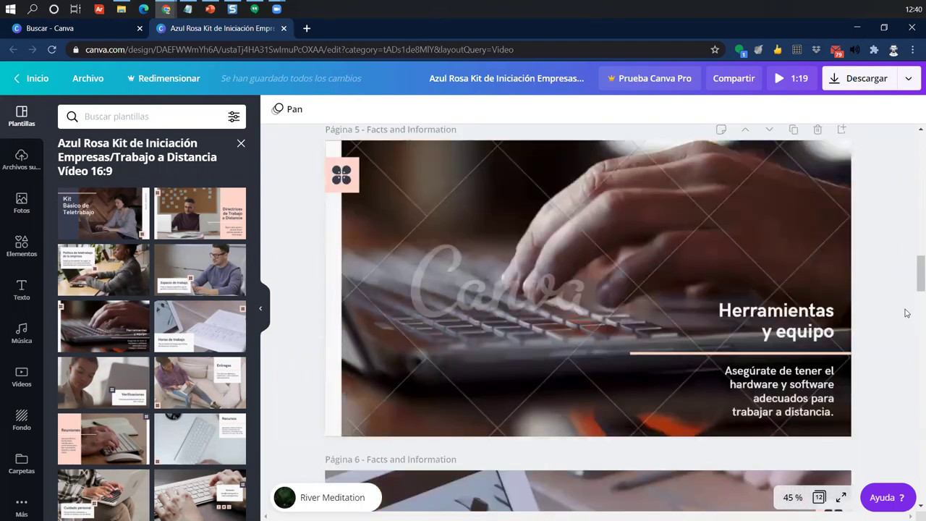
{"action": "left_click_drag", "start_coordinate": [920, 275], "coordinate": [913, 483]}
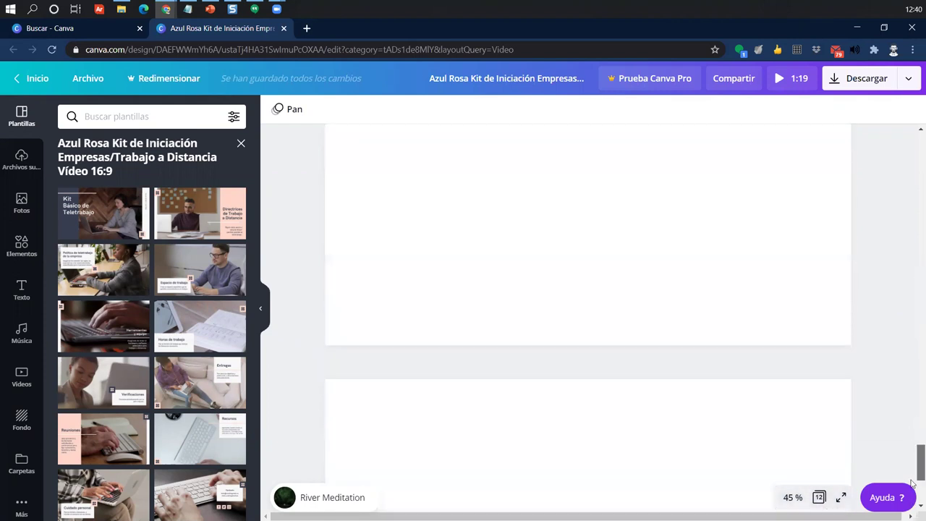
{"action": "scroll", "coordinate": [917, 450], "scroll_direction": "down", "scroll_amount": 3}
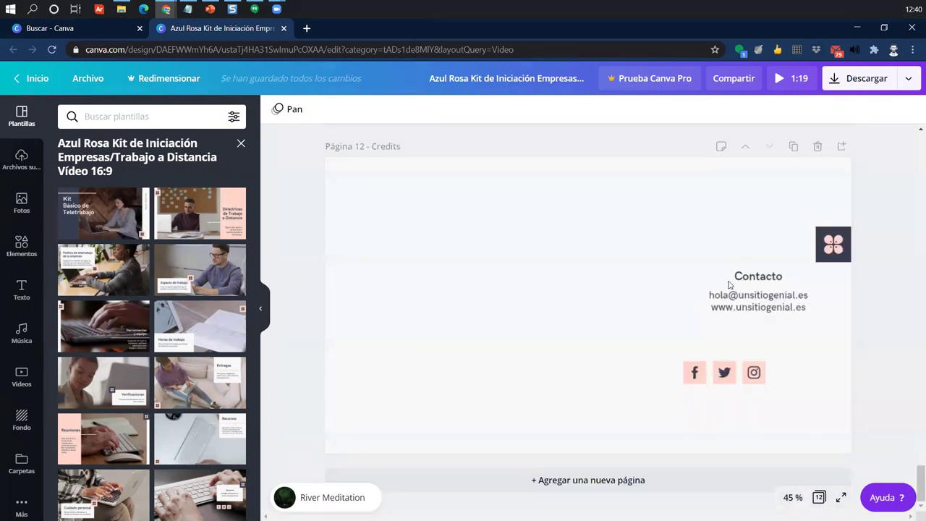
{"action": "left_click_drag", "start_coordinate": [919, 476], "coordinate": [913, 151]}
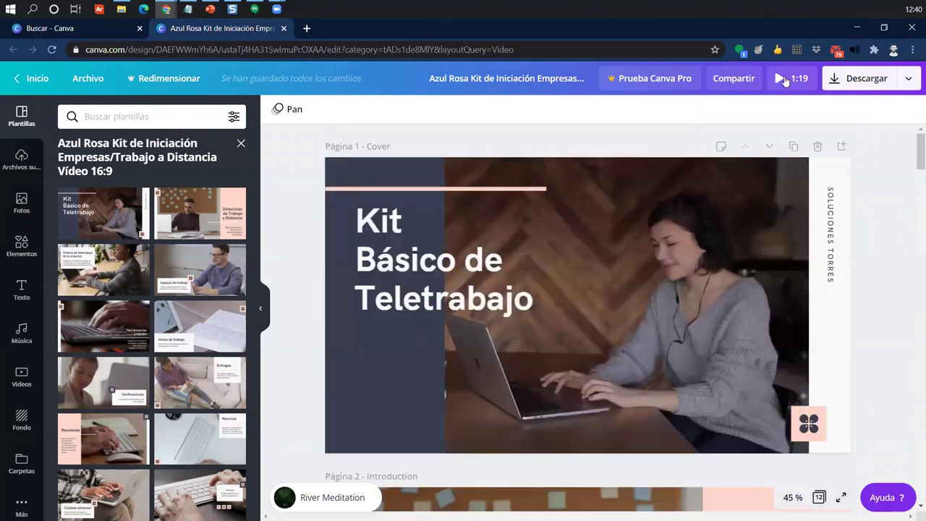
Step: Preview the whole design as a video, try to rewind it to the start, pause it and close the preview
{"action": "left_click", "coordinate": [784, 76]}
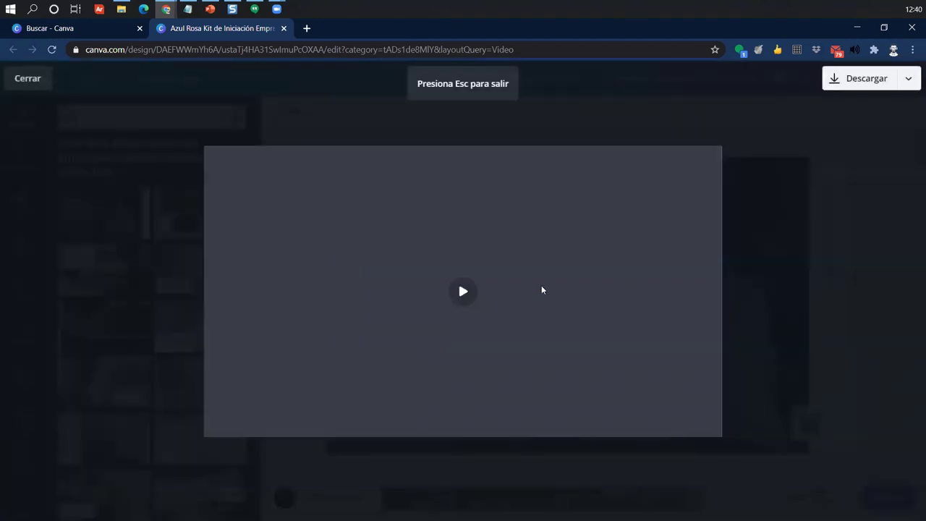
{"action": "left_click", "coordinate": [463, 292]}
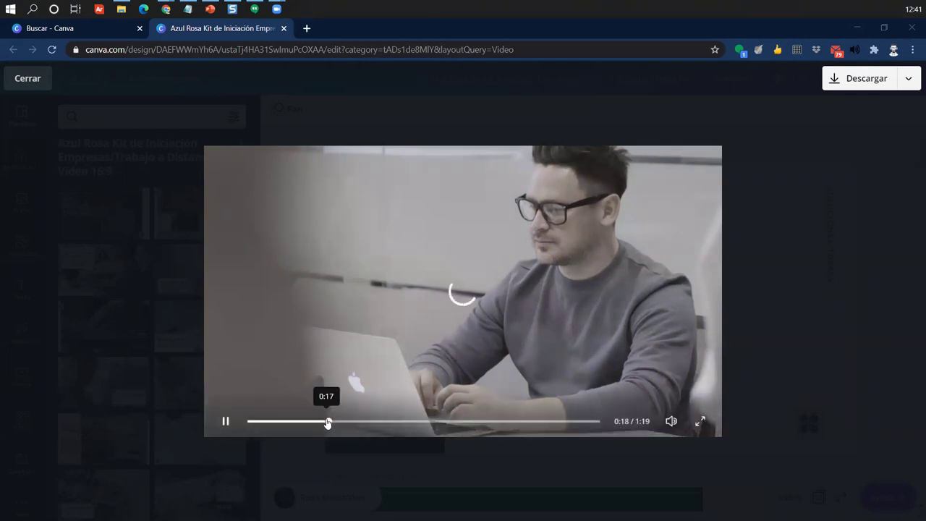
{"action": "left_click_drag", "start_coordinate": [325, 424], "coordinate": [236, 422]}
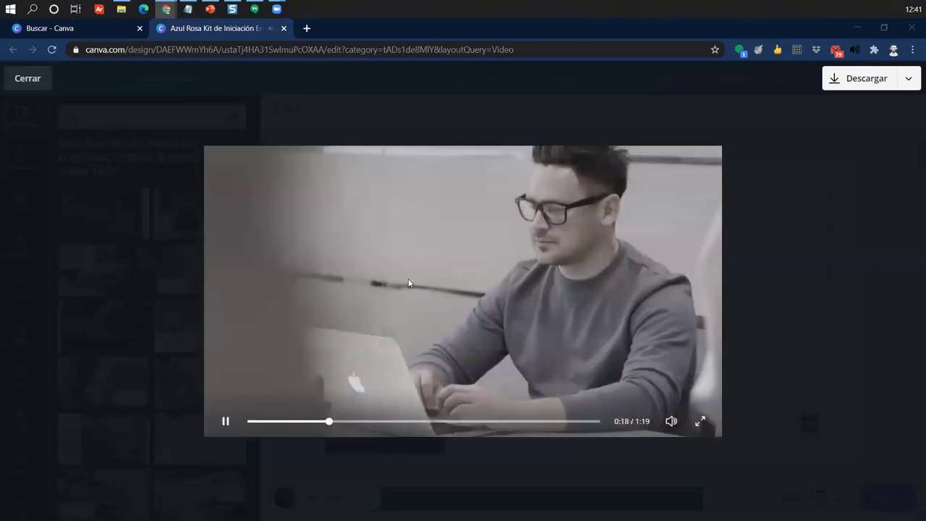
{"action": "left_click", "coordinate": [227, 421]}
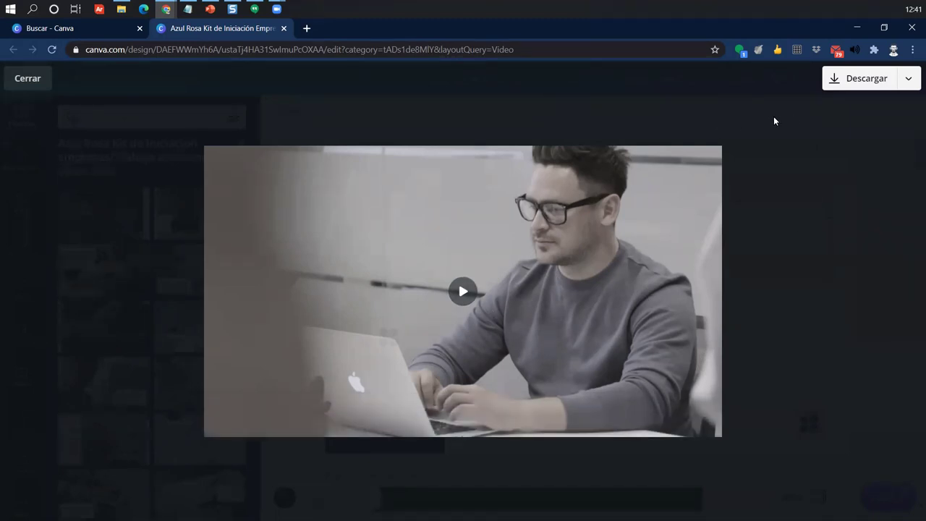
{"action": "left_click", "coordinate": [32, 83]}
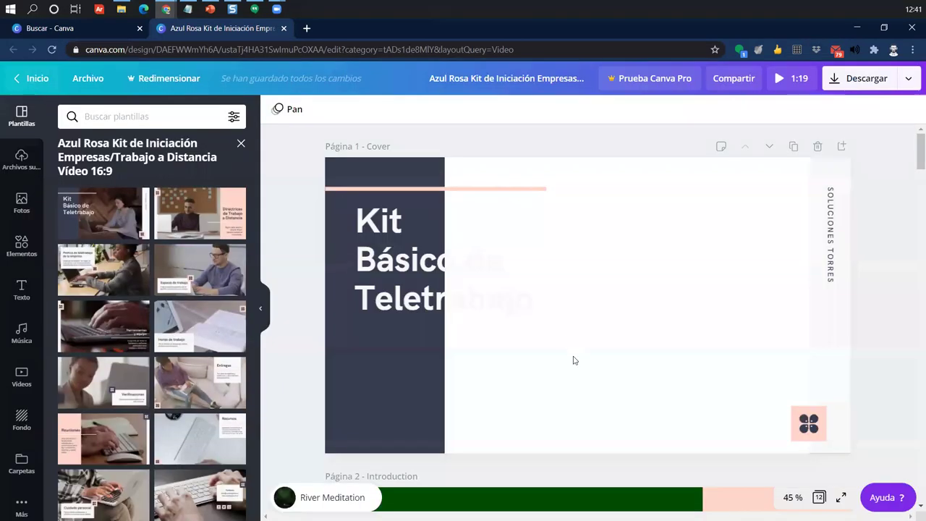
Step: Reload the design in the browser and check how its first pages are rendered
{"action": "scroll", "coordinate": [577, 344], "scroll_direction": "down", "scroll_amount": 10}
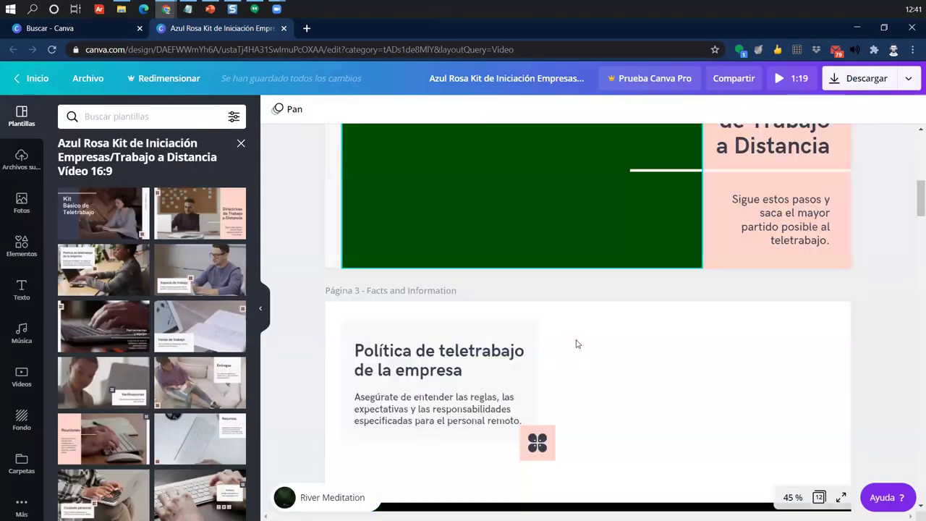
{"action": "scroll", "coordinate": [577, 343], "scroll_direction": "up", "scroll_amount": 5}
{"action": "scroll", "coordinate": [577, 343], "scroll_direction": "up", "scroll_amount": 5}
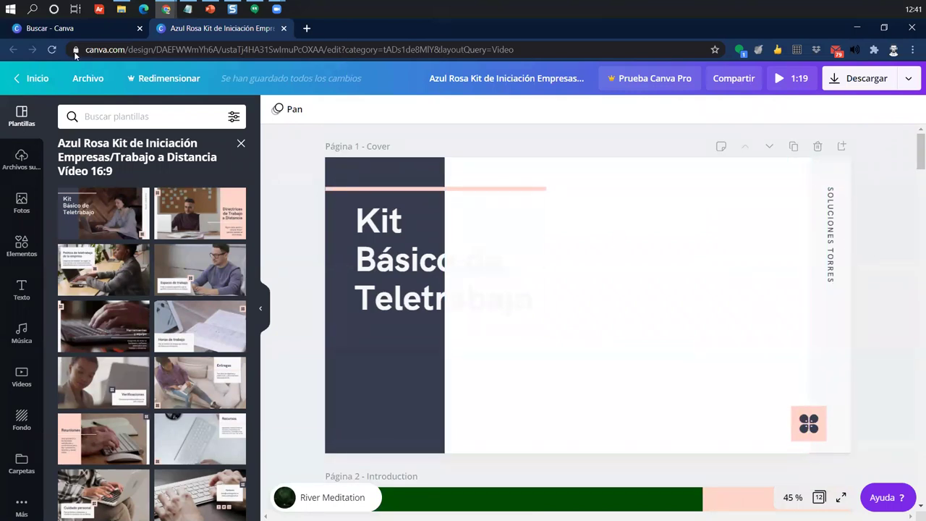
{"action": "left_click", "coordinate": [49, 49]}
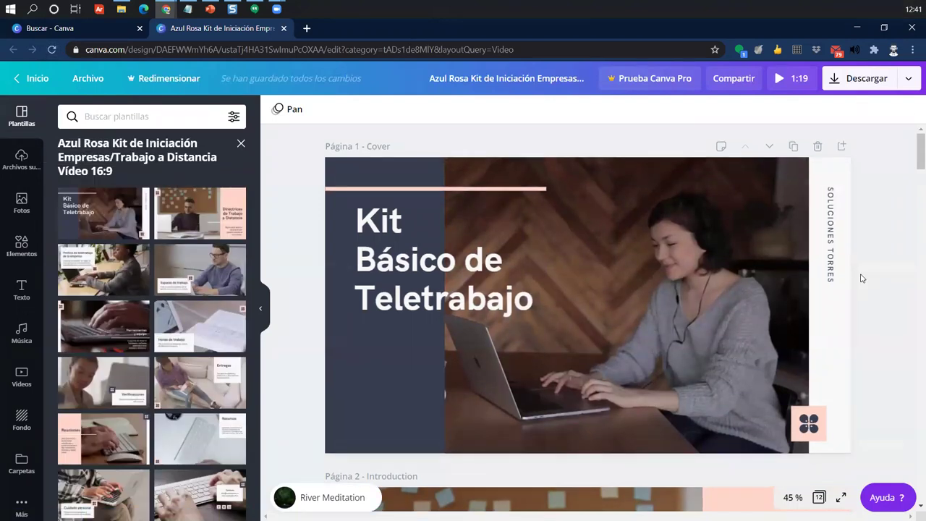
{"action": "scroll", "coordinate": [861, 278], "scroll_direction": "down", "scroll_amount": 8}
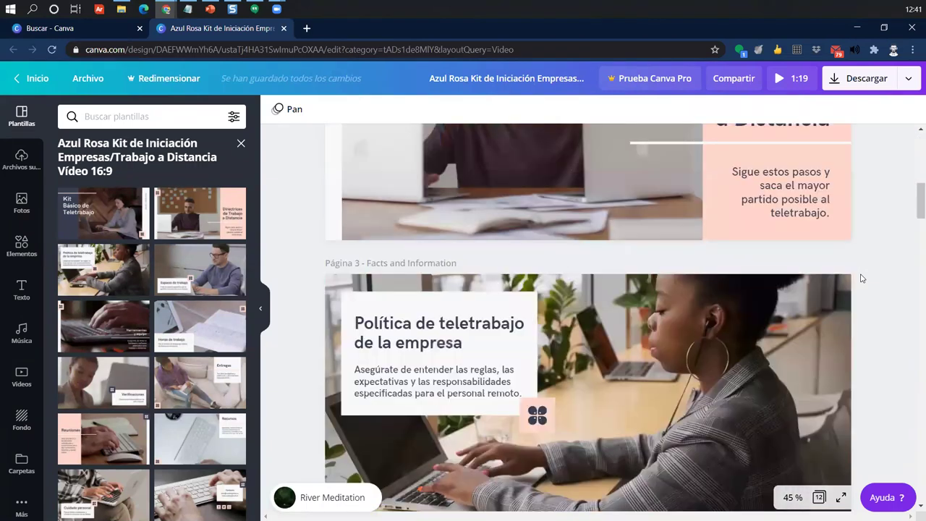
{"action": "scroll", "coordinate": [861, 278], "scroll_direction": "down", "scroll_amount": 4}
{"action": "scroll", "coordinate": [861, 275], "scroll_direction": "up", "scroll_amount": 12}
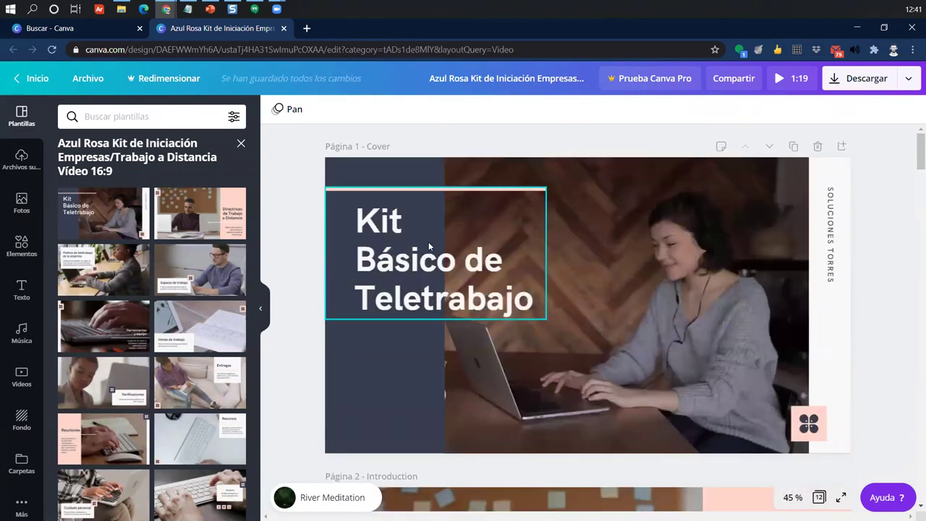
Step: Replace the title text on the cover page with "Clases del hogar"
{"action": "left_click", "coordinate": [429, 246]}
{"action": "left_click", "coordinate": [370, 290]}
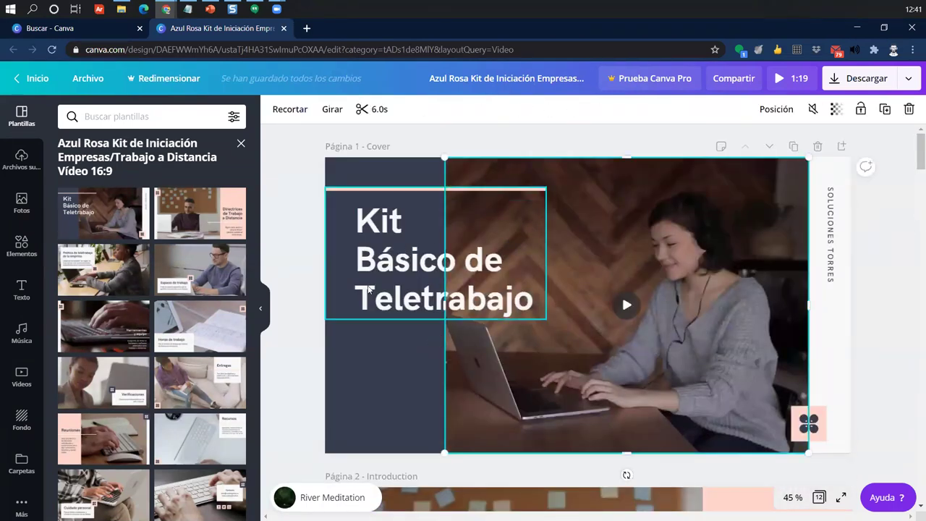
{"action": "left_click", "coordinate": [383, 226]}
{"action": "left_click_drag", "start_coordinate": [522, 300], "coordinate": [334, 209]}
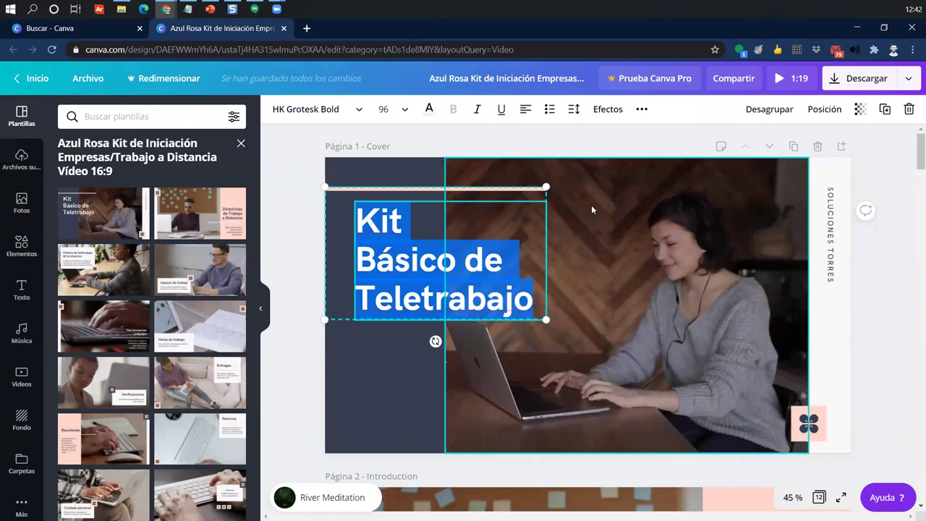
{"action": "type", "text": "Taba"}
{"action": "key", "text": "BackSpace"}
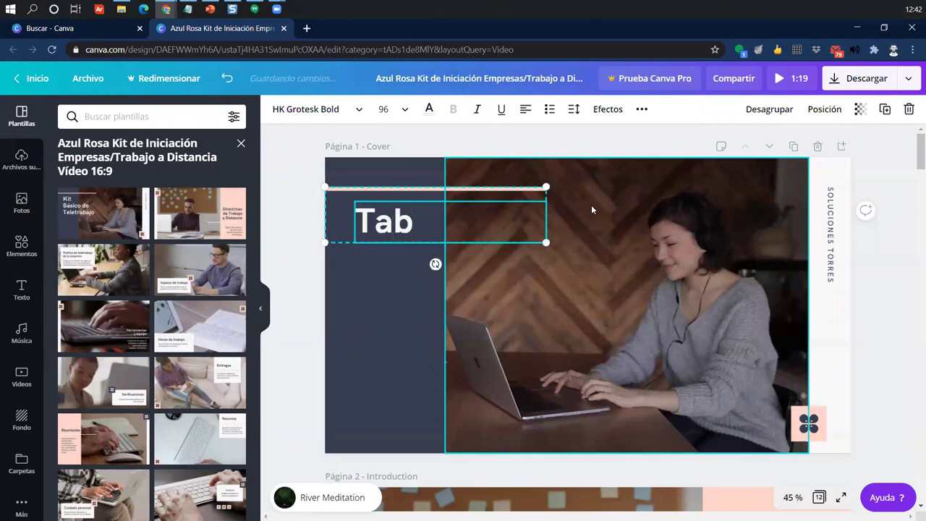
{"action": "key", "text": "BackSpace"}
{"action": "type", "text": "rabajo de"}
{"action": "key", "text": "BackSpace"}
{"action": "key", "text": "BackSpace"}
{"action": "key", "text": "BackSpace"}
{"action": "key", "text": "BackSpace"}
{"action": "key", "text": "BackSpace"}
{"action": "key", "text": "BackSpace"}
{"action": "key", "text": "BackSpace"}
{"action": "key", "text": "BackSpace"}
{"action": "key", "text": "BackSpace"}
{"action": "key", "text": "BackSpace"}
{"action": "key", "text": "BackSpace"}
{"action": "type", "text": "Clas"}
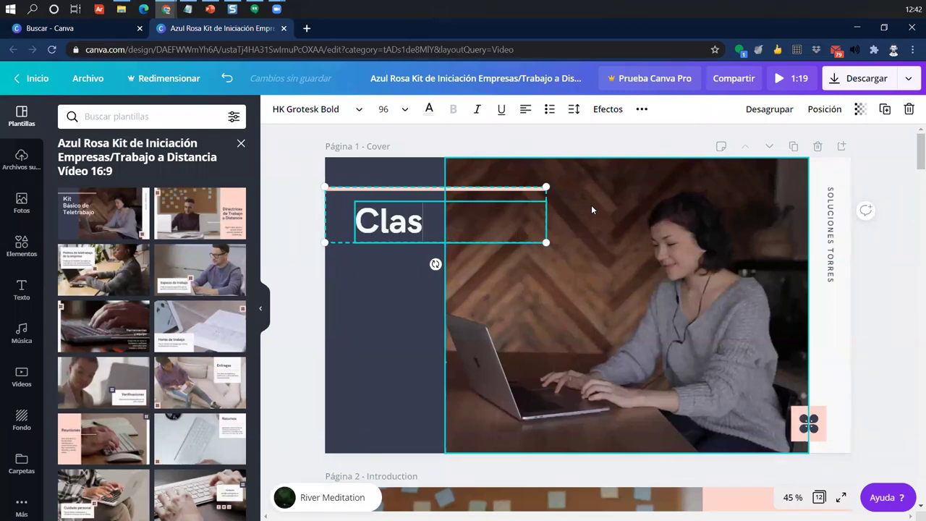
{"action": "type", "text": "es del ho"}
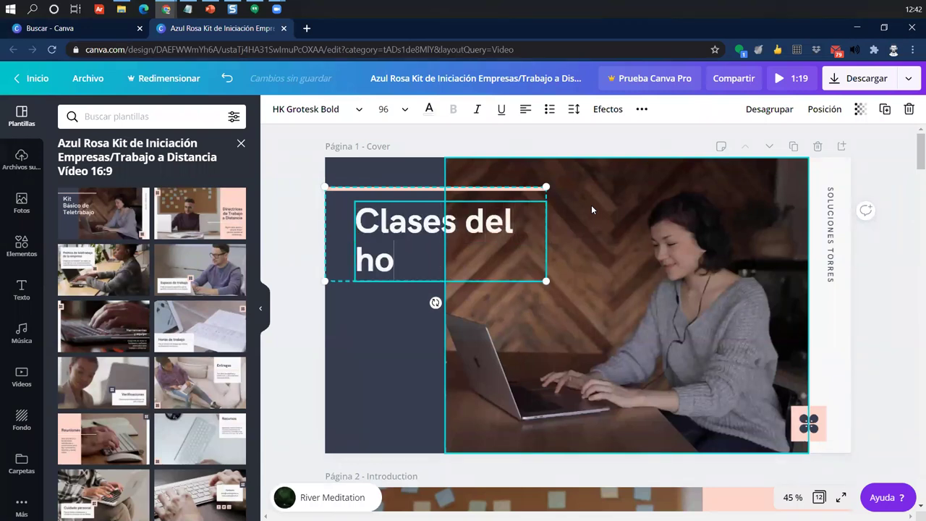
{"action": "type", "text": "gar"}
{"action": "key", "text": "BackSpace"}
{"action": "key", "text": "BackSpace"}
{"action": "type", "text": "ar"}
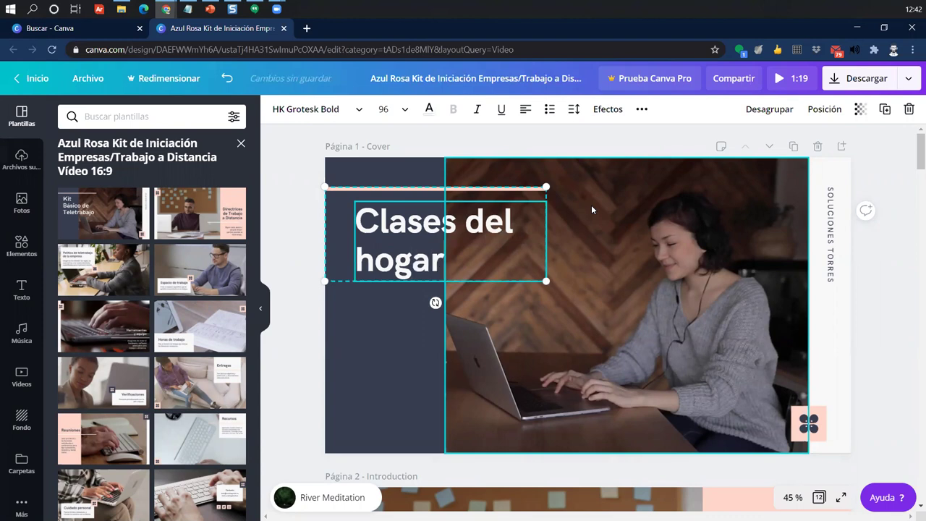
Step: Delete the flower logo and its pink square from the cover page
{"action": "left_click", "coordinate": [839, 415]}
{"action": "left_click", "coordinate": [791, 434]}
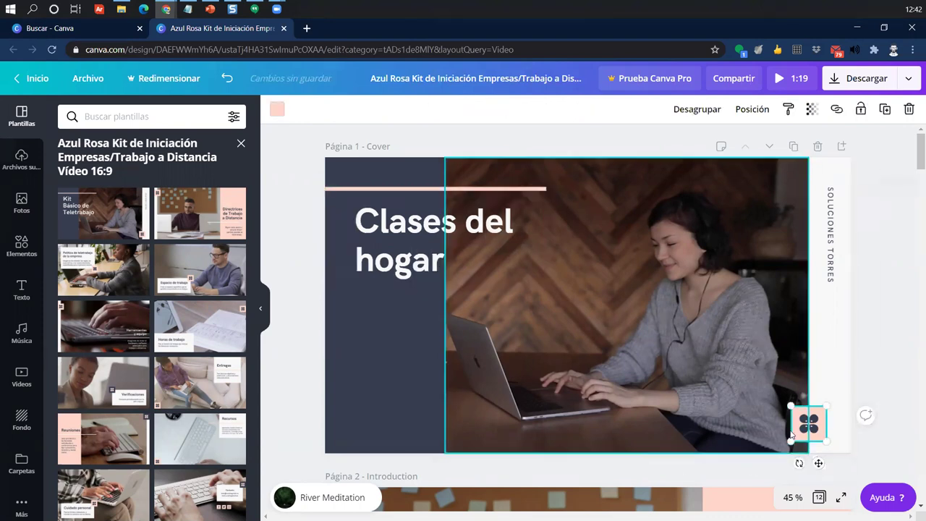
{"action": "left_click", "coordinate": [807, 423]}
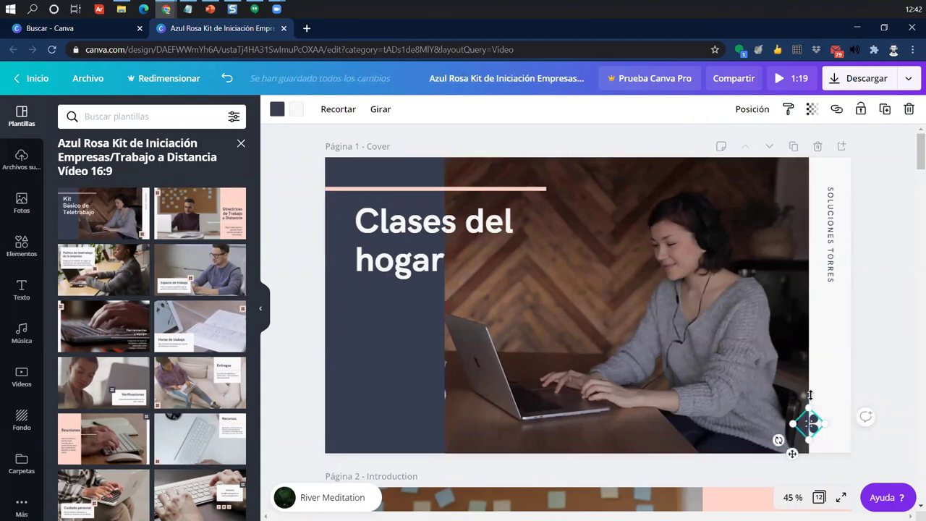
{"action": "key", "text": "Delete"}
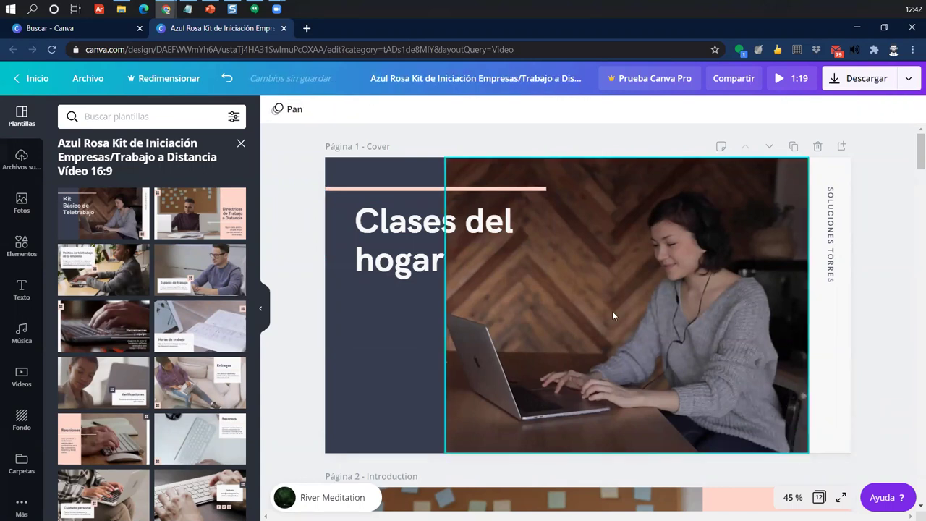
Step: Play the cover page's video of the woman at the laptop and pause it
{"action": "left_click", "coordinate": [536, 281]}
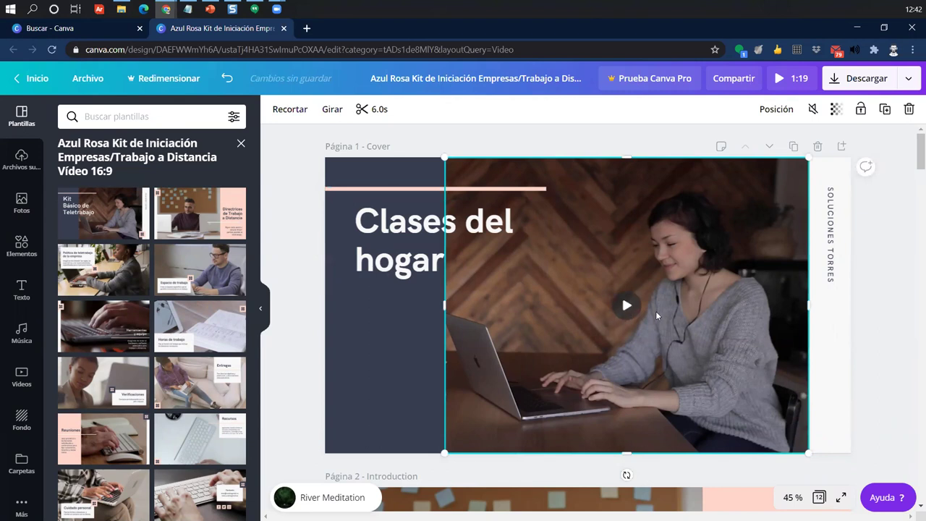
{"action": "left_click", "coordinate": [624, 306]}
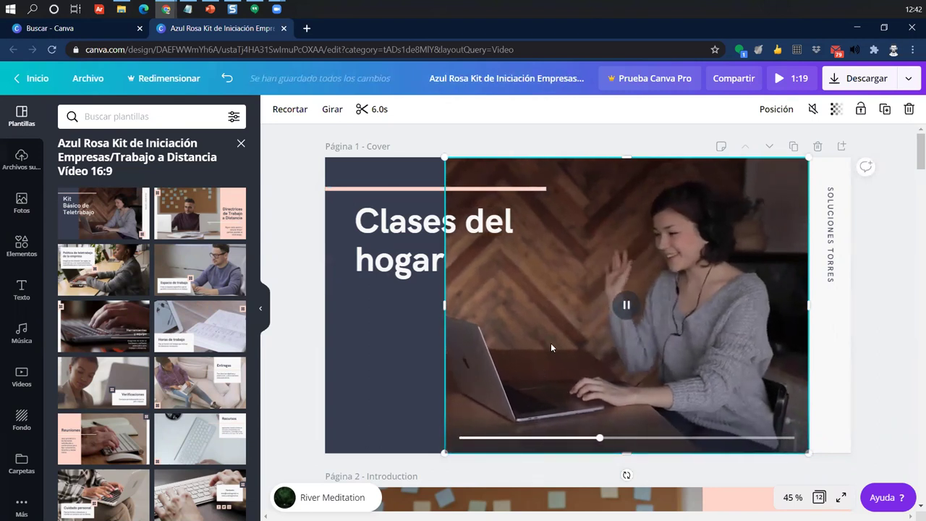
{"action": "left_click", "coordinate": [625, 305]}
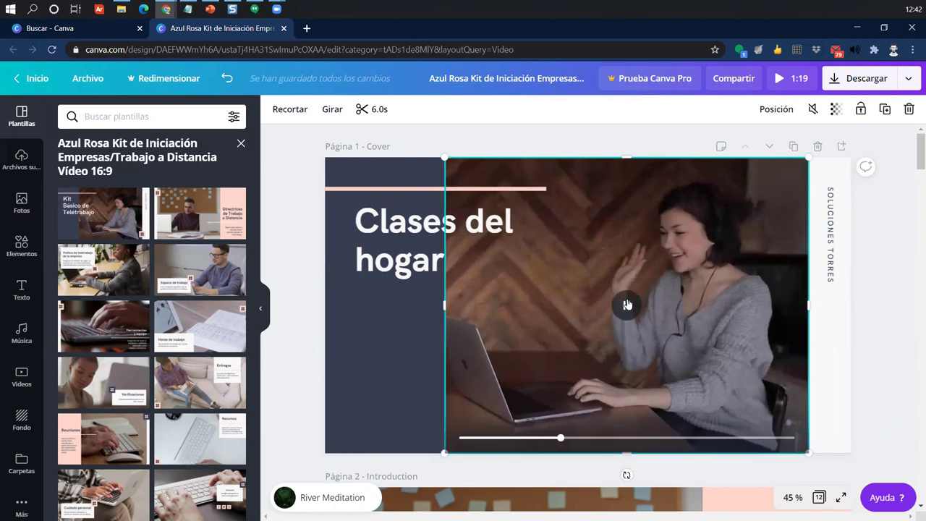
{"action": "left_click", "coordinate": [627, 305]}
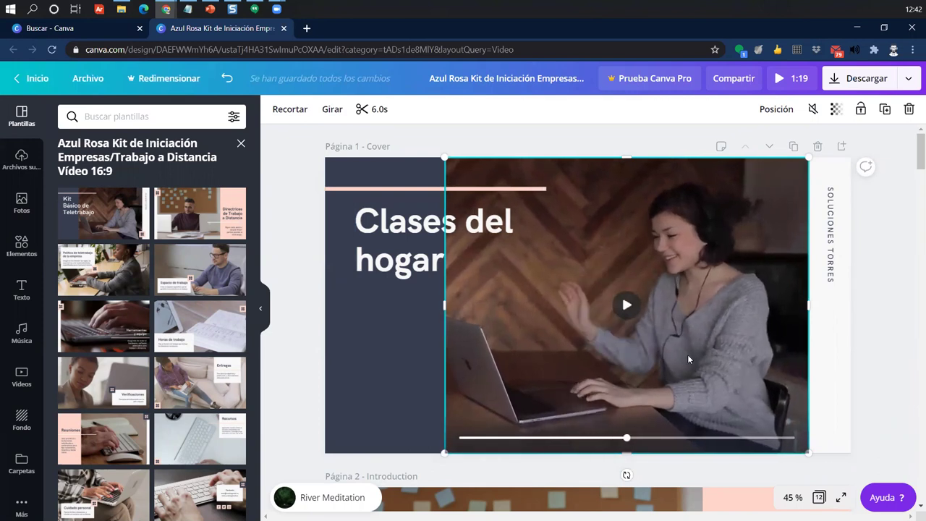
{"action": "scroll", "coordinate": [688, 358], "scroll_direction": "down", "scroll_amount": 3}
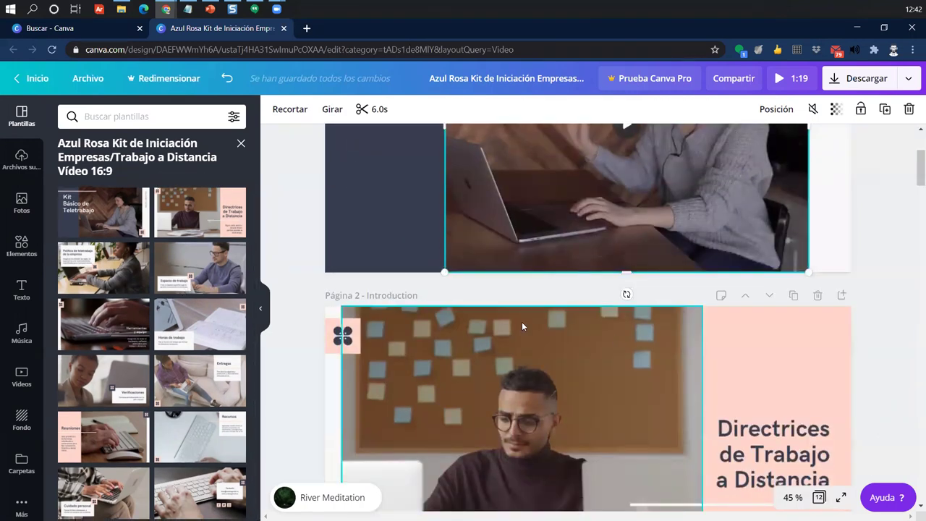
{"action": "scroll", "coordinate": [522, 323], "scroll_direction": "up", "scroll_amount": 3}
Step: Play the "River Meditation" soundtrack and shift its used section to the beginning of the track
{"action": "left_click", "coordinate": [333, 497]}
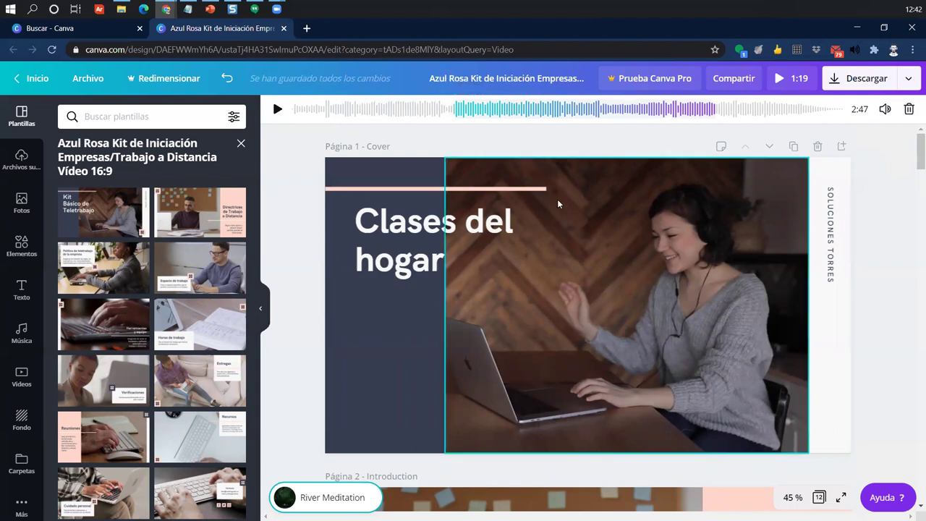
{"action": "left_click", "coordinate": [274, 108]}
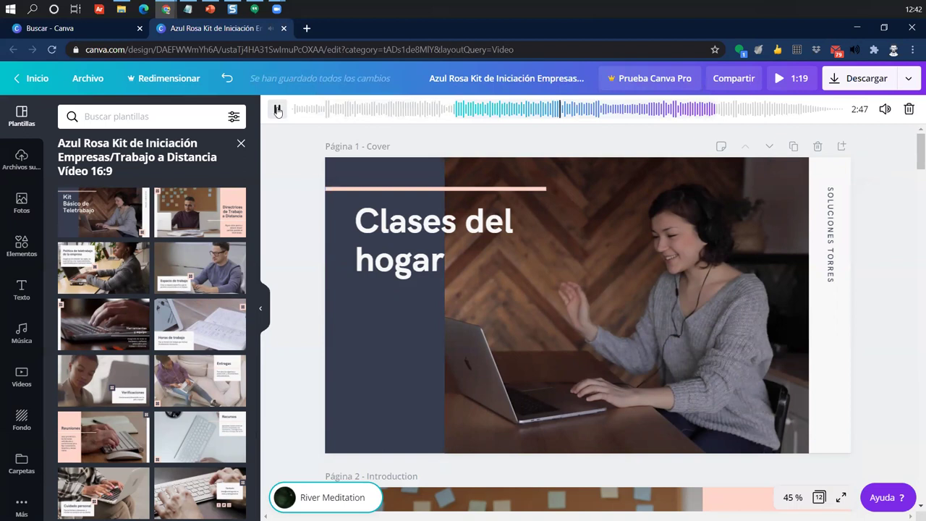
{"action": "left_click_drag", "start_coordinate": [569, 107], "coordinate": [309, 109]}
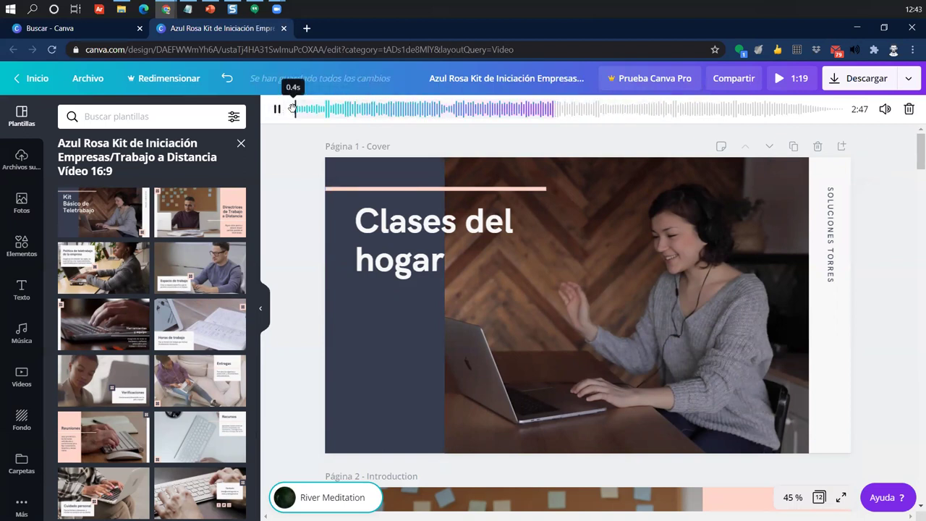
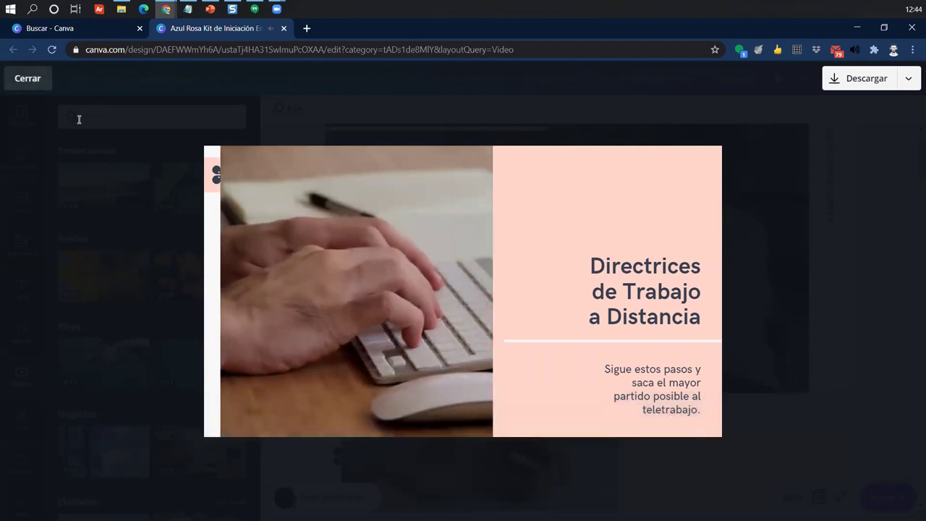
Step: Close the video preview and look through the stock video categories down to Universo
{"action": "left_click", "coordinate": [28, 79]}
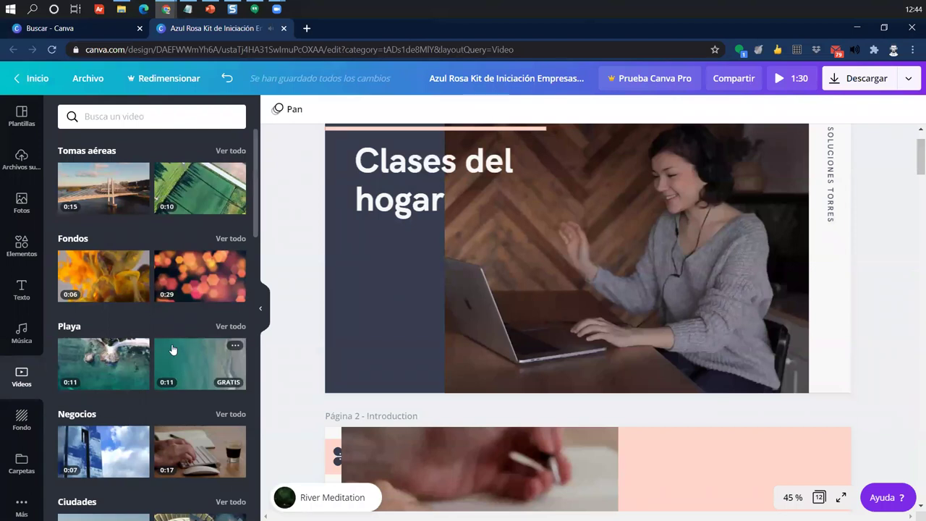
{"action": "scroll", "coordinate": [172, 351], "scroll_direction": "down", "scroll_amount": 4}
{"action": "scroll", "coordinate": [173, 349], "scroll_direction": "down", "scroll_amount": 3}
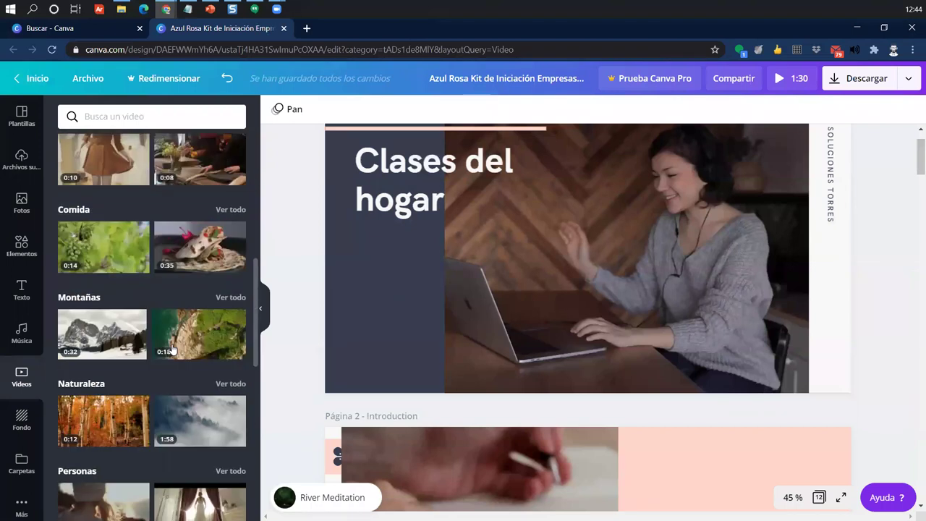
{"action": "scroll", "coordinate": [172, 350], "scroll_direction": "down", "scroll_amount": 3}
{"action": "scroll", "coordinate": [171, 344], "scroll_direction": "down", "scroll_amount": 7}
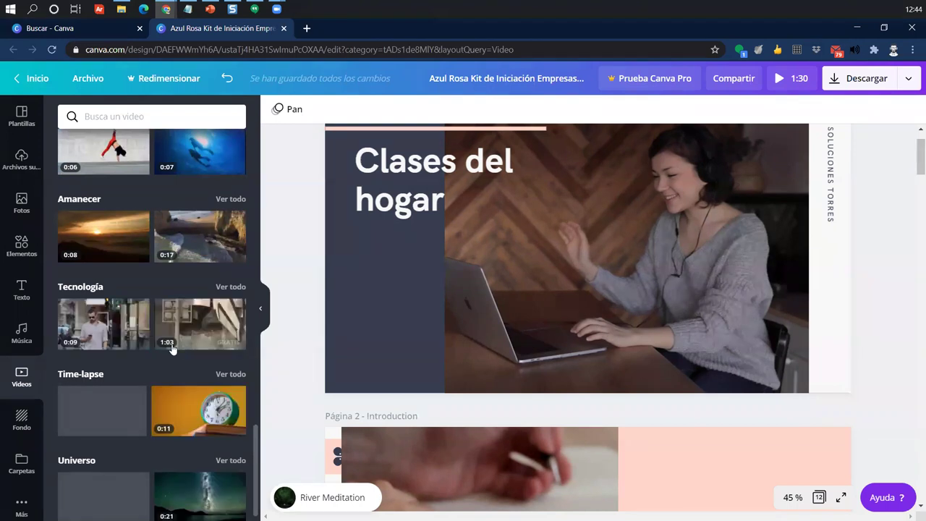
{"action": "scroll", "coordinate": [172, 348], "scroll_direction": "down", "scroll_amount": 1}
Step: Delete the background video from page 3, "Facts and Information"
{"action": "scroll", "coordinate": [663, 427], "scroll_direction": "down", "scroll_amount": 5}
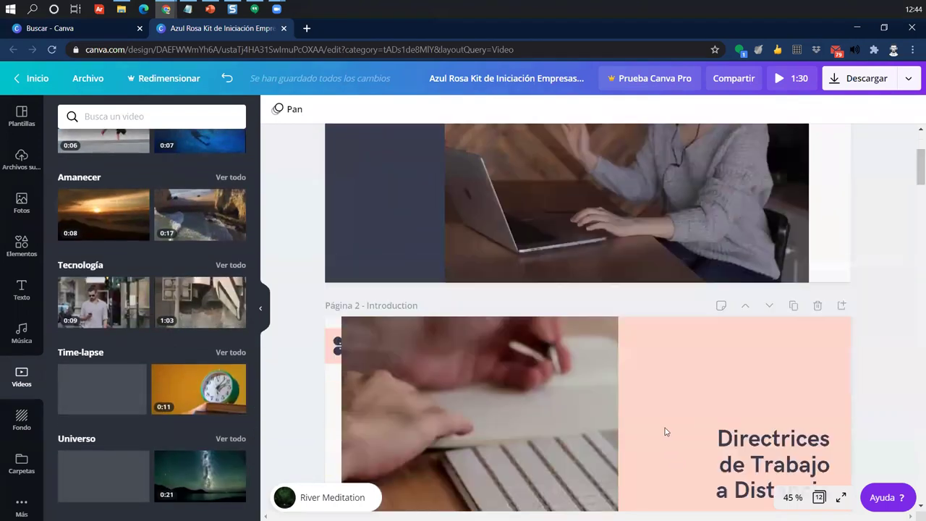
{"action": "scroll", "coordinate": [660, 406], "scroll_direction": "down", "scroll_amount": 3}
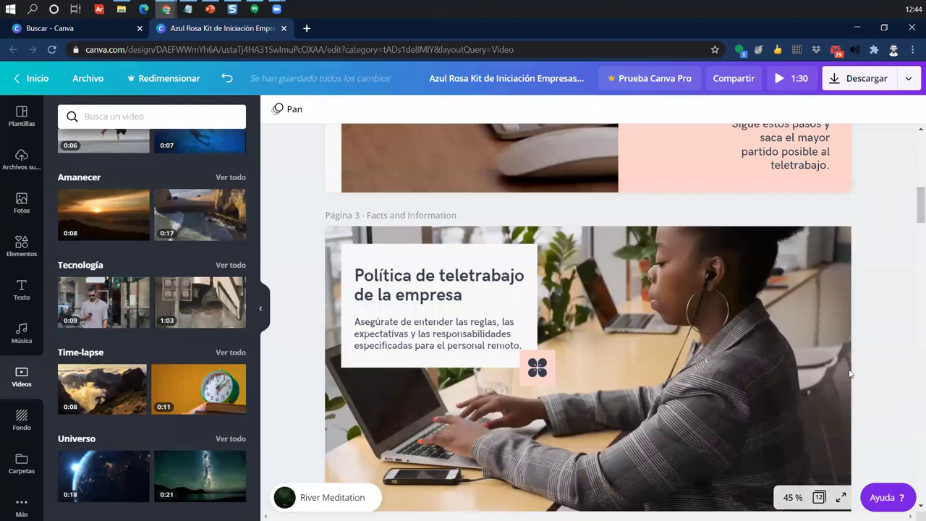
{"action": "left_click", "coordinate": [683, 309]}
{"action": "key", "text": "Delete"}
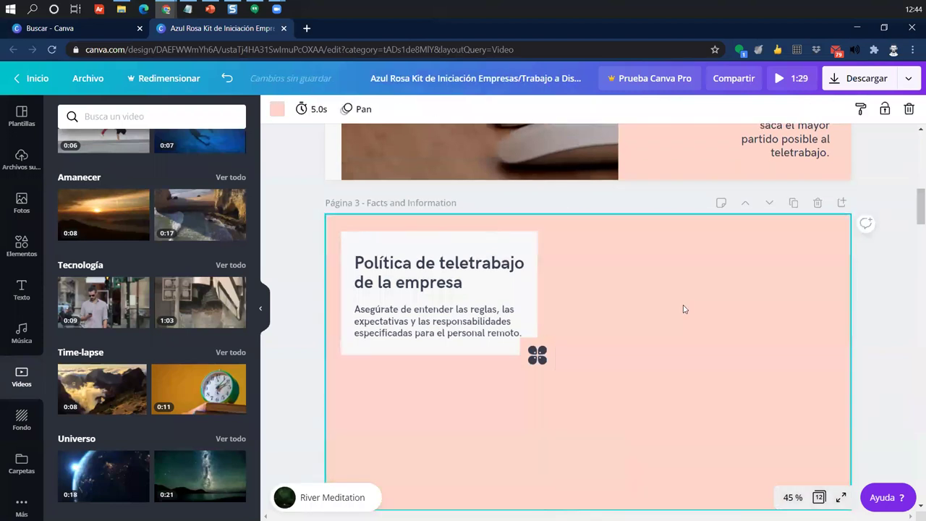
Step: Browse the full Tecnología video category and add the 0:06 "Tech News" clip to page 3
{"action": "left_click", "coordinate": [227, 266]}
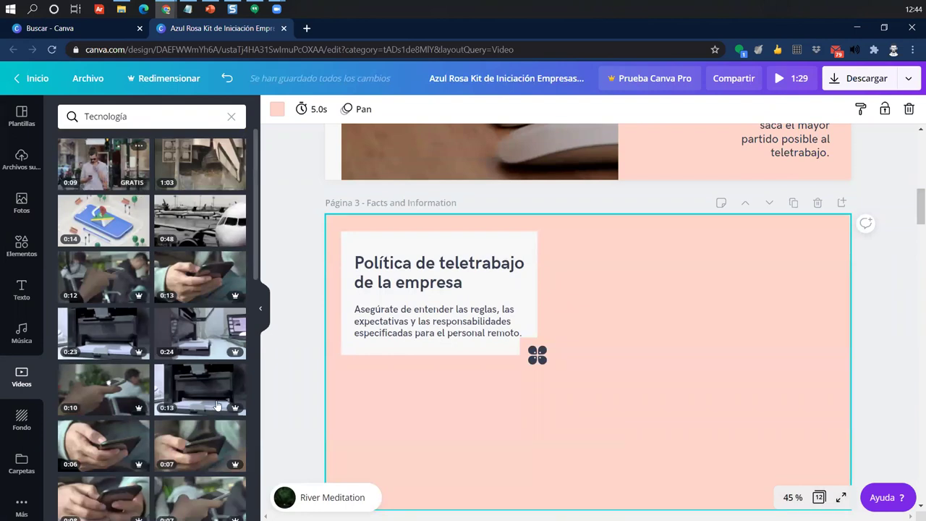
{"action": "scroll", "coordinate": [219, 401], "scroll_direction": "down", "scroll_amount": 2}
{"action": "scroll", "coordinate": [218, 401], "scroll_direction": "down", "scroll_amount": 3}
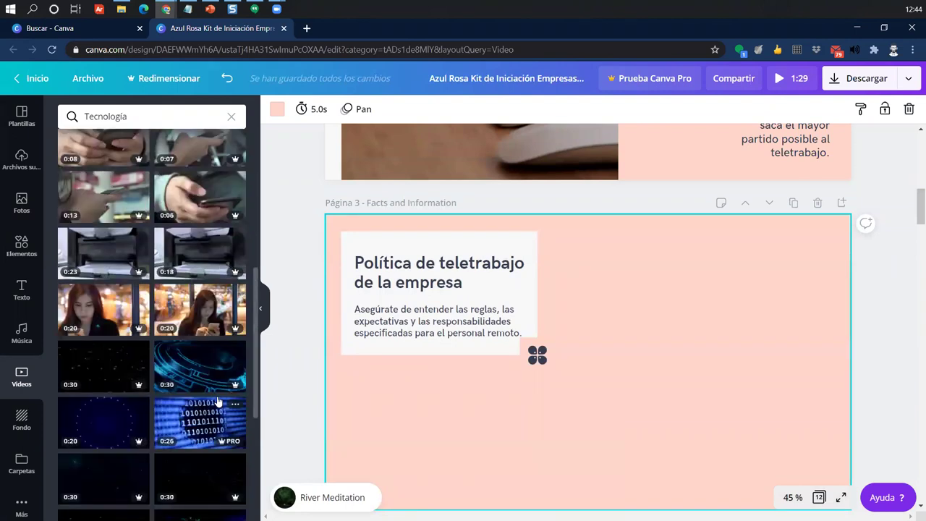
{"action": "scroll", "coordinate": [219, 402], "scroll_direction": "down", "scroll_amount": 4}
{"action": "scroll", "coordinate": [184, 397], "scroll_direction": "down", "scroll_amount": 5}
{"action": "scroll", "coordinate": [184, 397], "scroll_direction": "down", "scroll_amount": 3}
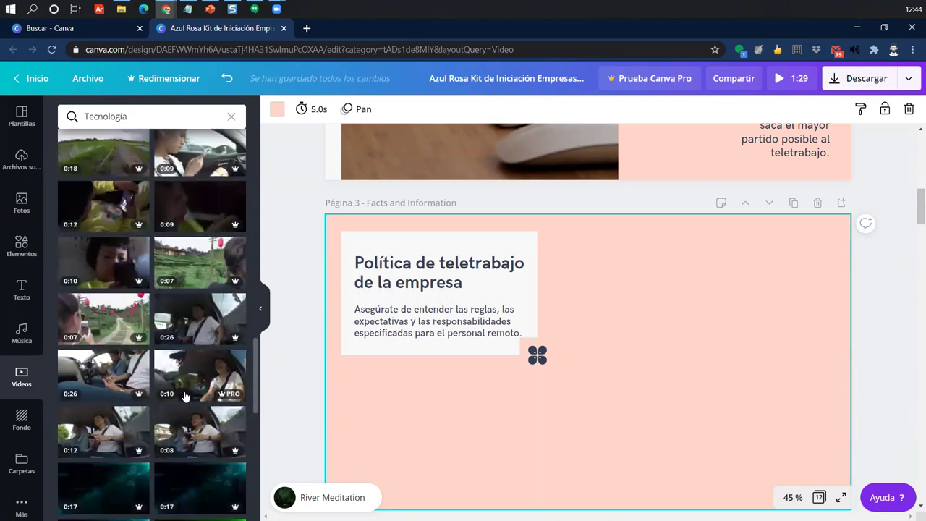
{"action": "scroll", "coordinate": [134, 365], "scroll_direction": "down", "scroll_amount": 5}
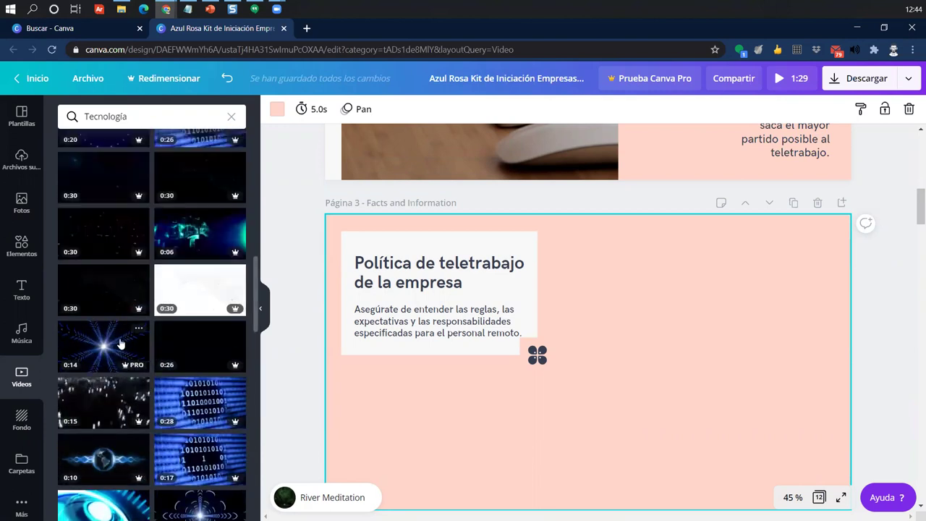
{"action": "left_click", "coordinate": [219, 226]}
Step: Align the "Tech News" clip with the page's upper corner and enlarge it to cover all of page 3
{"action": "left_click_drag", "start_coordinate": [653, 398], "coordinate": [586, 361]}
{"action": "left_click_drag", "start_coordinate": [746, 453], "coordinate": [851, 509]}
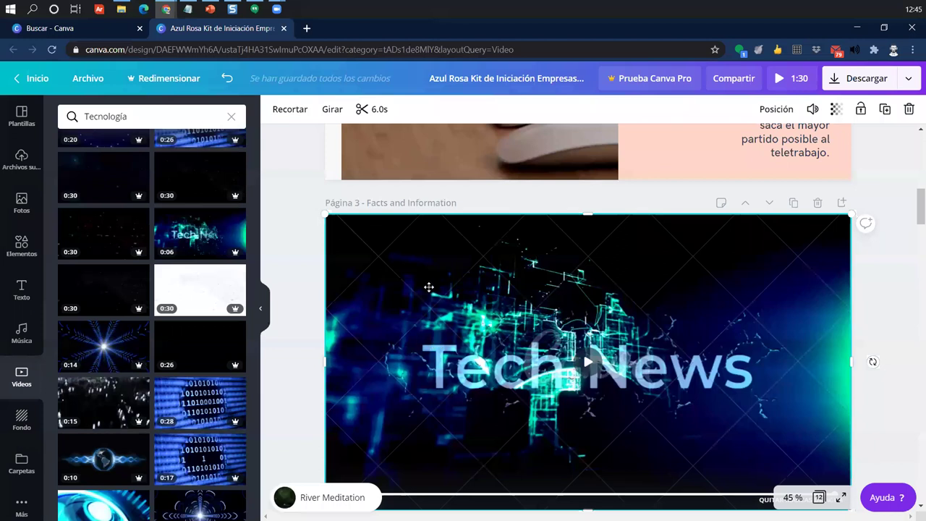
{"action": "left_click_drag", "start_coordinate": [414, 283], "coordinate": [424, 288]}
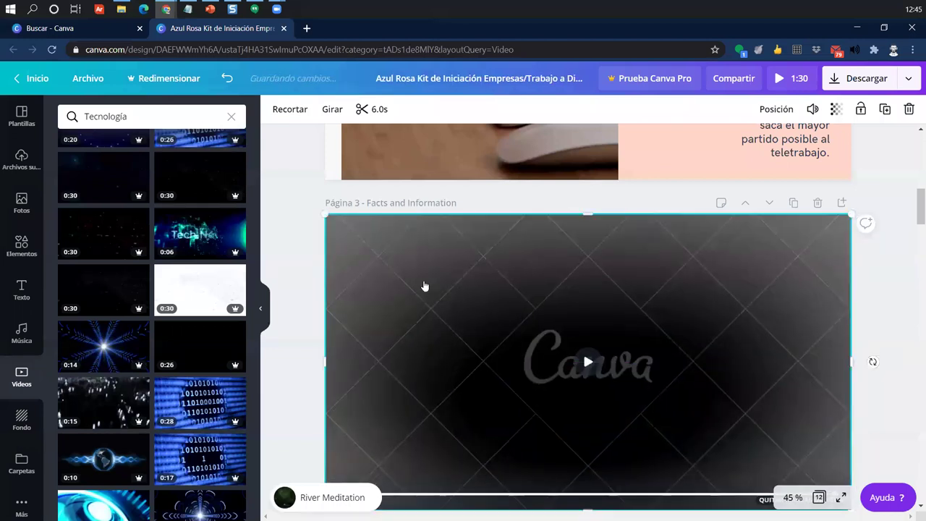
Step: Send the "Tech News" clip to the back, behind the text box and logo on page 3
{"action": "right_click", "coordinate": [424, 287]}
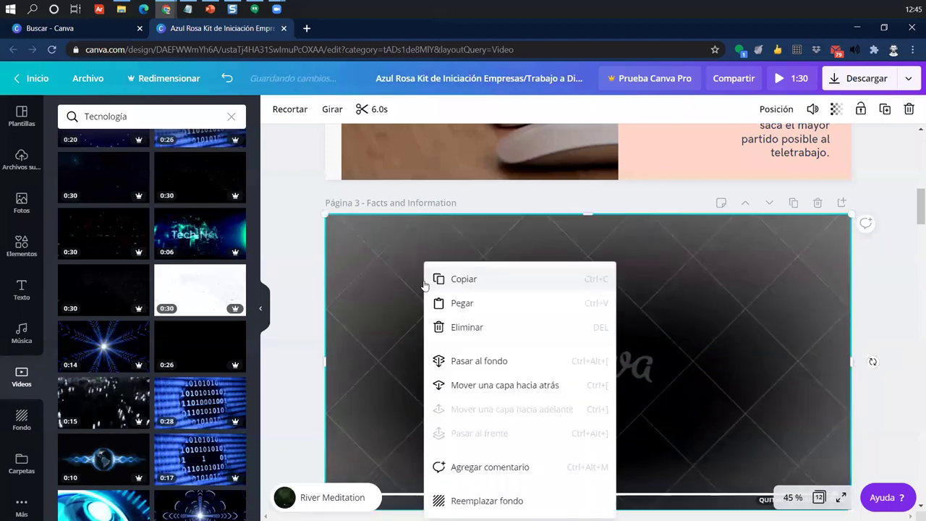
{"action": "left_click", "coordinate": [522, 384]}
{"action": "right_click", "coordinate": [589, 295]}
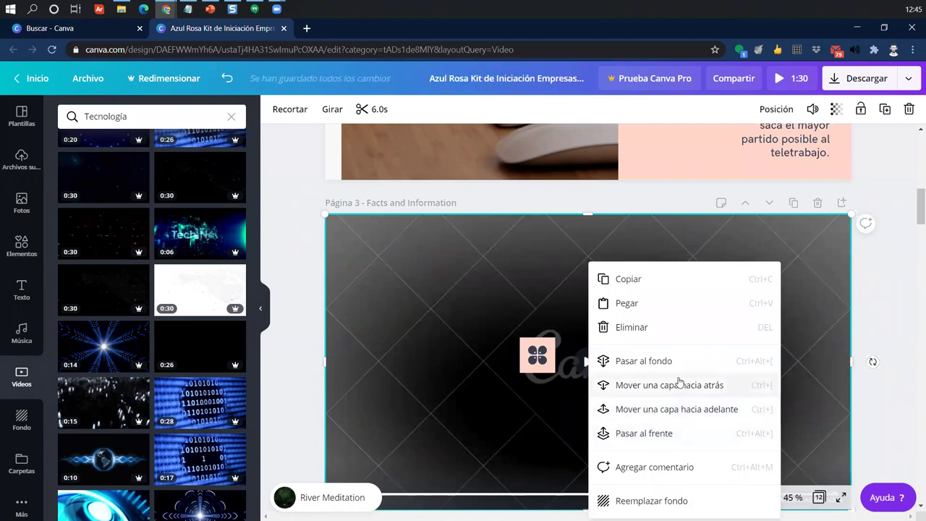
{"action": "left_click", "coordinate": [658, 360]}
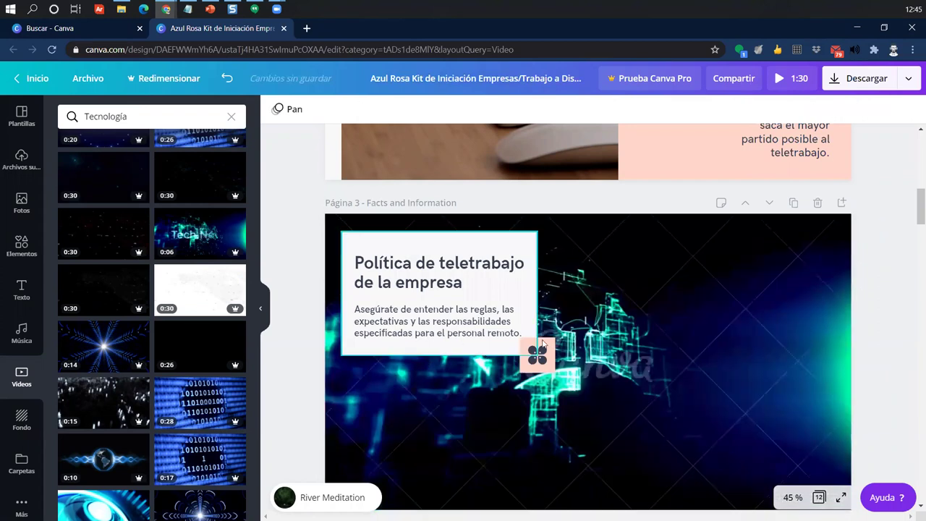
Step: Preview the design as a video, skip ahead to about 0:11 and 0:22, and close the preview
{"action": "left_click", "coordinate": [780, 81]}
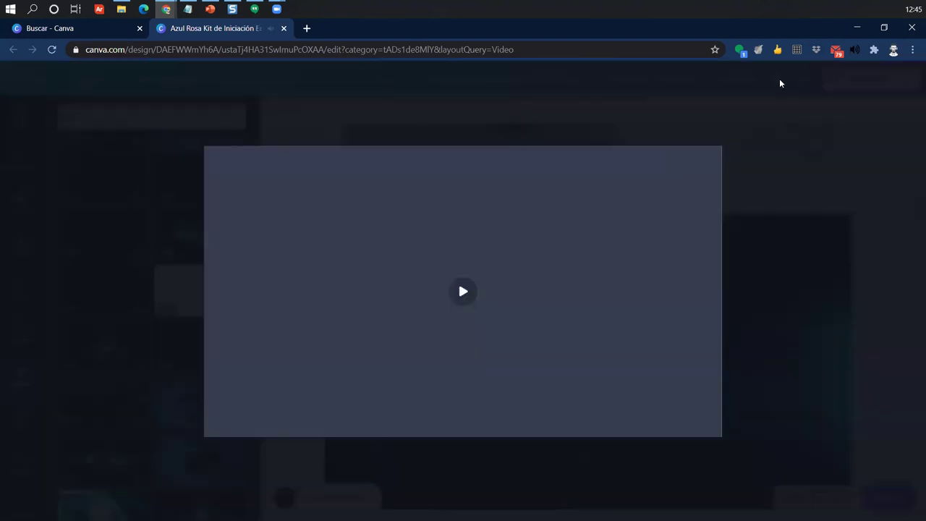
{"action": "left_click", "coordinate": [462, 293]}
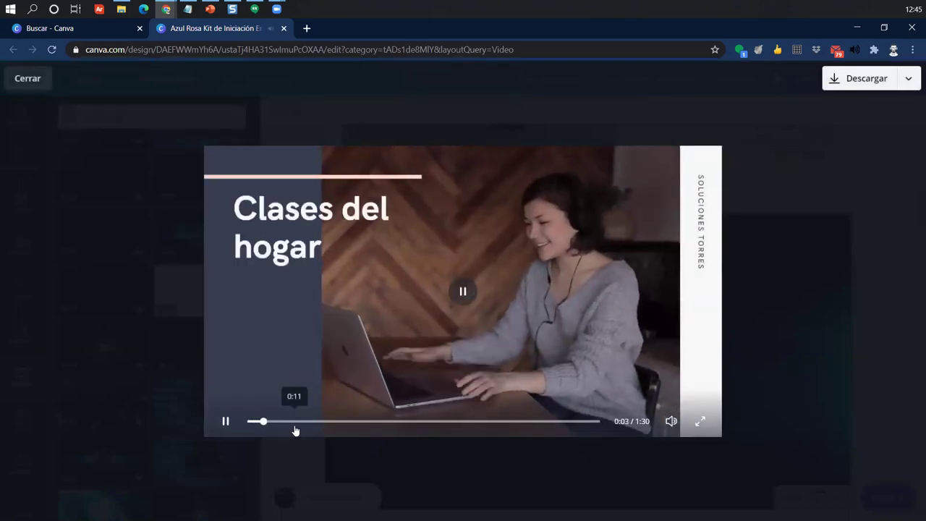
{"action": "left_click", "coordinate": [295, 429]}
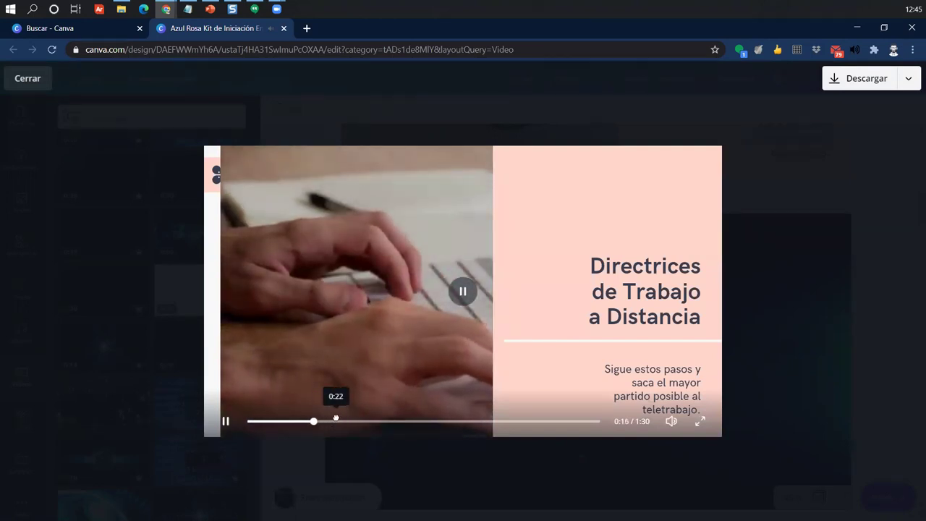
{"action": "left_click", "coordinate": [337, 422]}
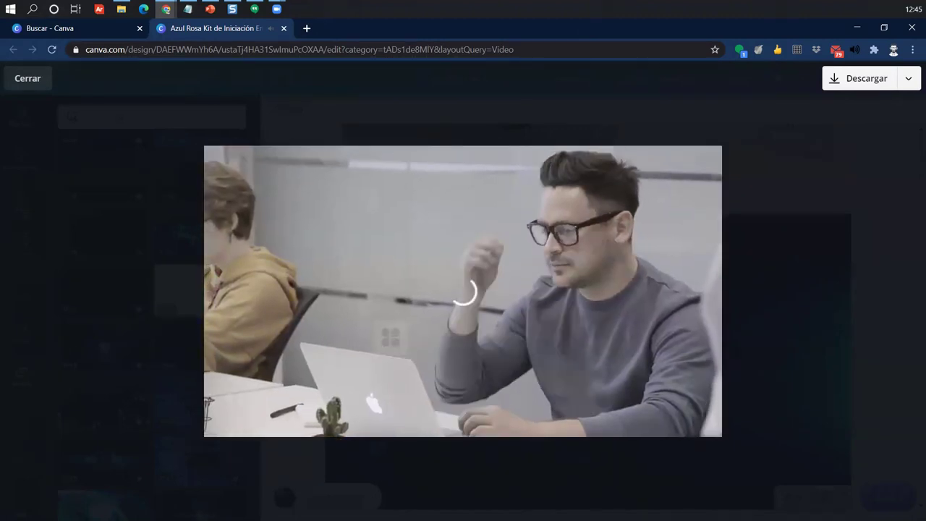
{"action": "left_click", "coordinate": [45, 83]}
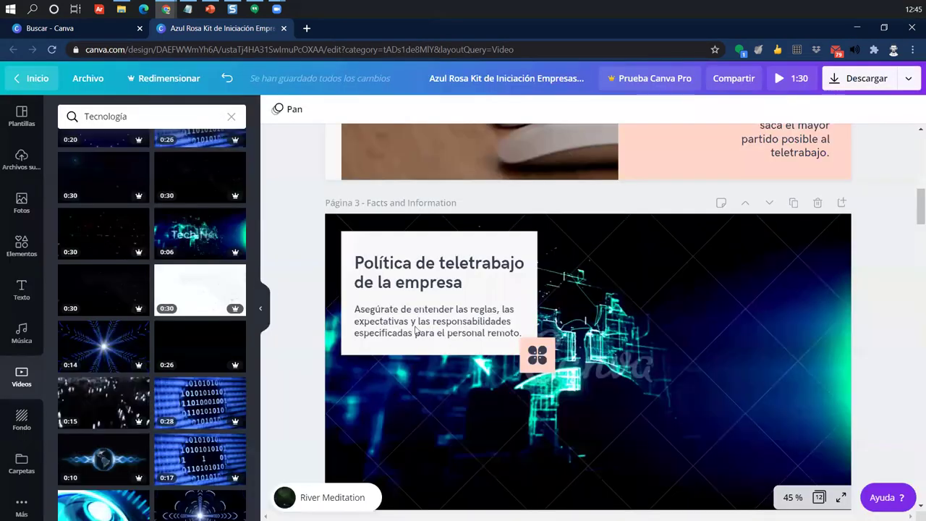
{"action": "scroll", "coordinate": [433, 299], "scroll_direction": "down", "scroll_amount": 2}
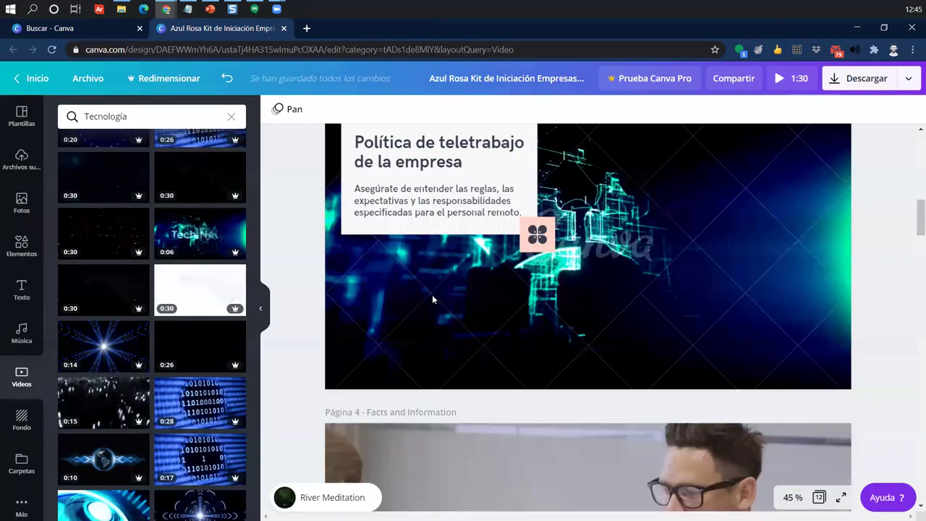
{"action": "scroll", "coordinate": [589, 258], "scroll_direction": "up", "scroll_amount": 2}
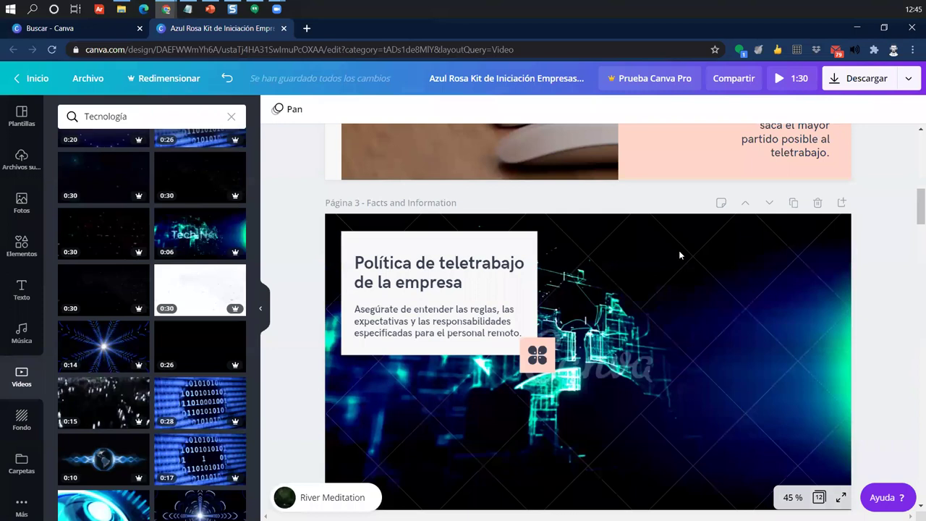
{"action": "scroll", "coordinate": [530, 347], "scroll_direction": "down", "scroll_amount": 4}
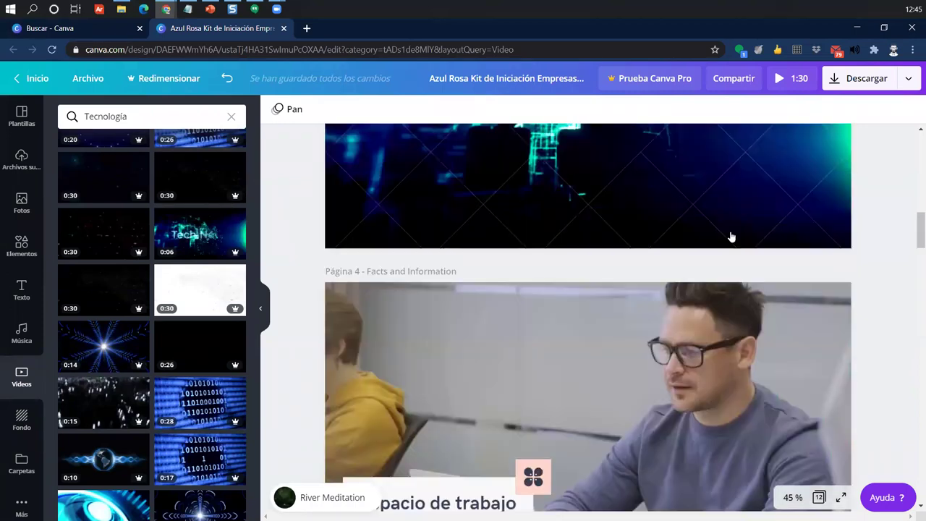
Step: Try to download all 12 pages as a free watermarked draft in Video MP4 format
{"action": "scroll", "coordinate": [728, 236], "scroll_direction": "up", "scroll_amount": 3}
{"action": "scroll", "coordinate": [713, 239], "scroll_direction": "up", "scroll_amount": 3}
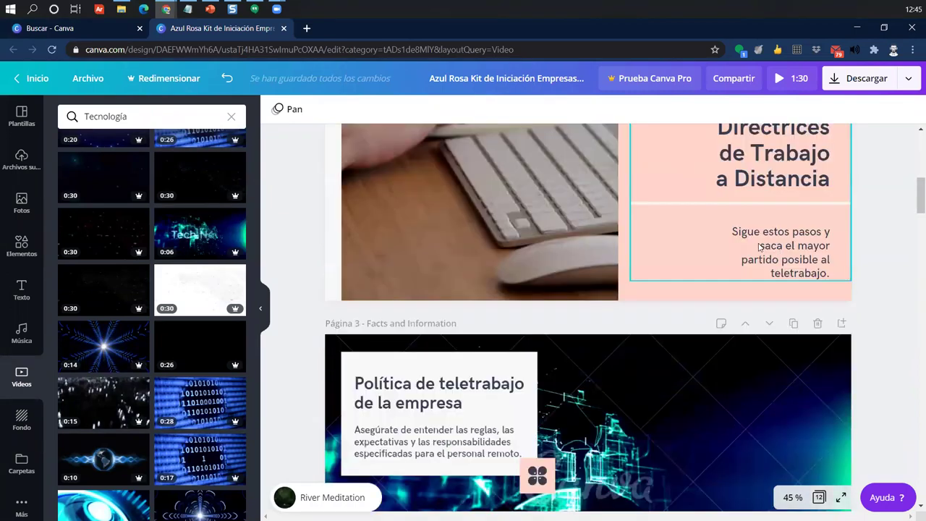
{"action": "scroll", "coordinate": [757, 246], "scroll_direction": "down", "scroll_amount": 1}
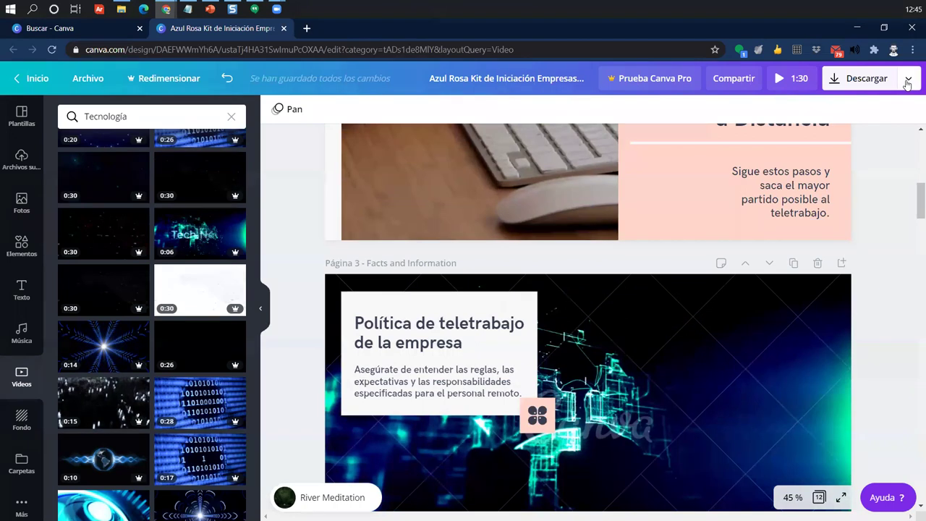
{"action": "left_click", "coordinate": [872, 79]}
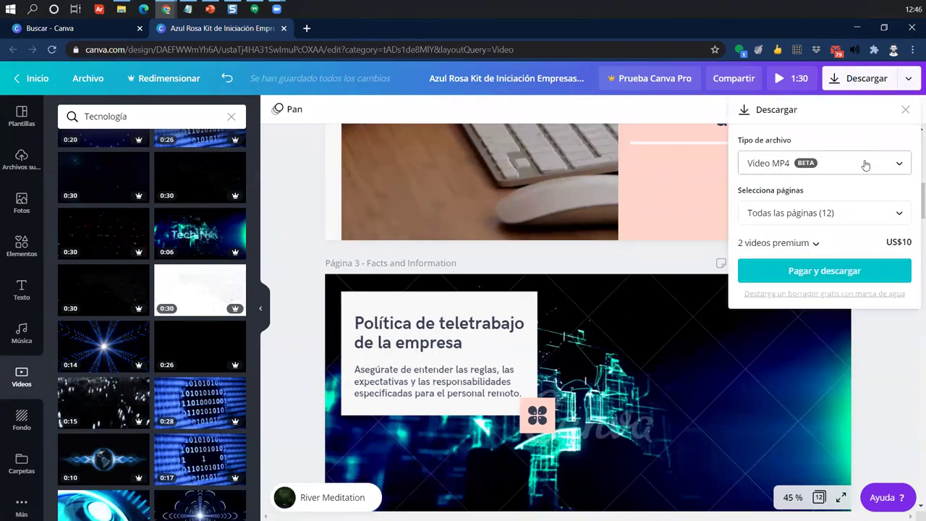
{"action": "left_click", "coordinate": [790, 164]}
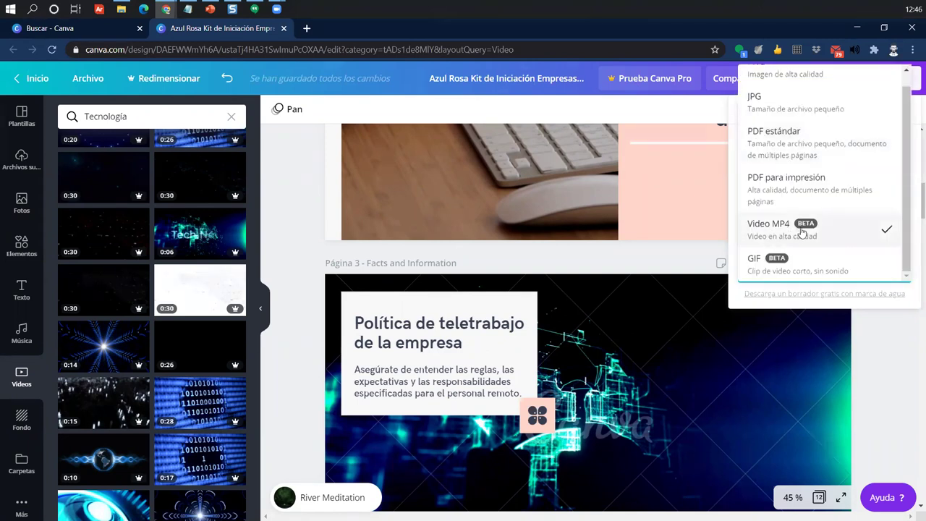
{"action": "left_click", "coordinate": [912, 298]}
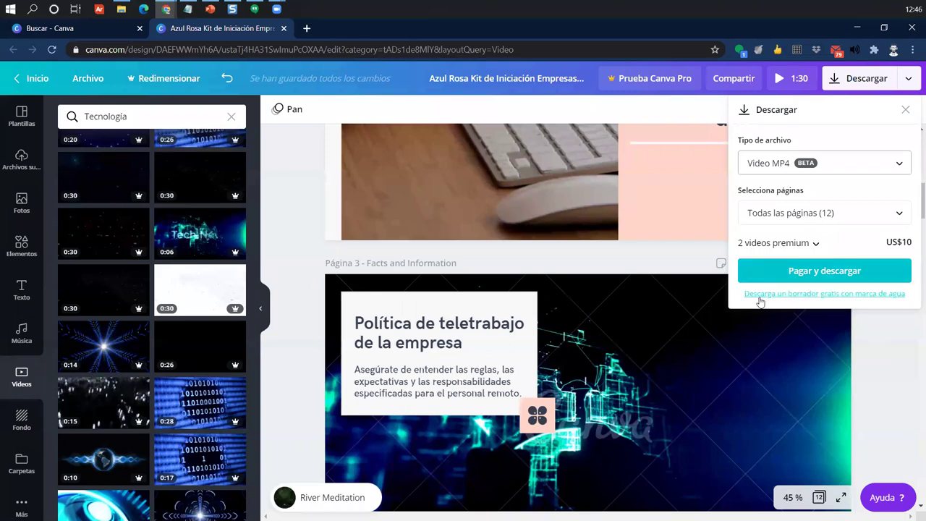
{"action": "left_click", "coordinate": [843, 300]}
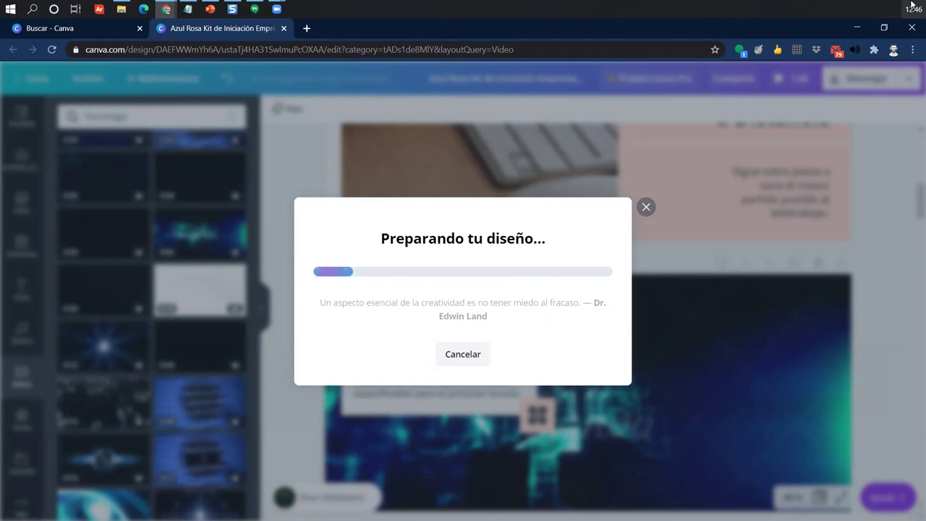
{"action": "left_click", "coordinate": [457, 361]}
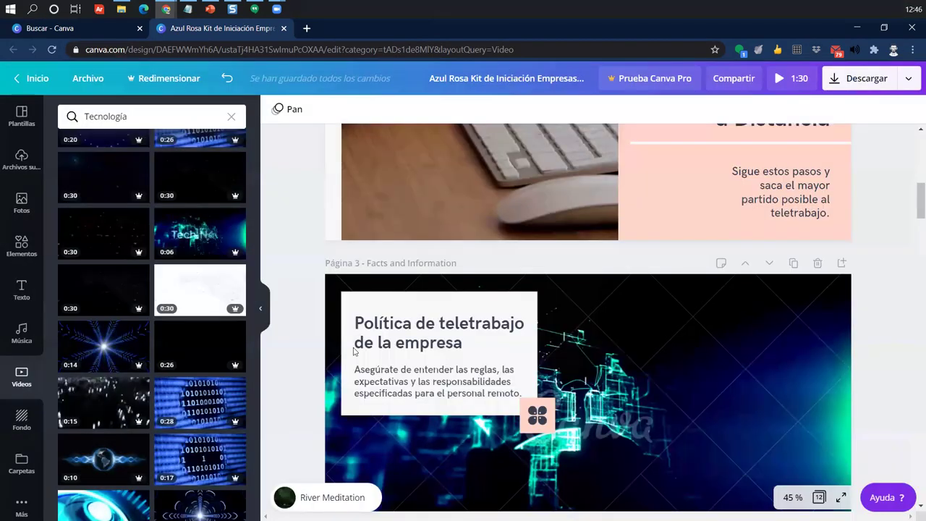
Step: Remove the "River Meditation" soundtrack from the design
{"action": "left_click", "coordinate": [23, 333]}
{"action": "scroll", "coordinate": [405, 217], "scroll_direction": "up", "scroll_amount": 7}
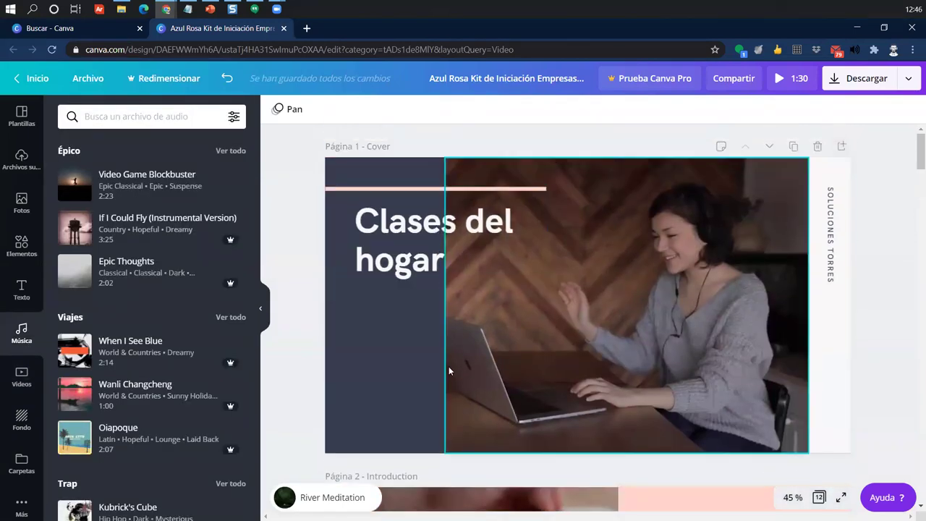
{"action": "left_click", "coordinate": [313, 498]}
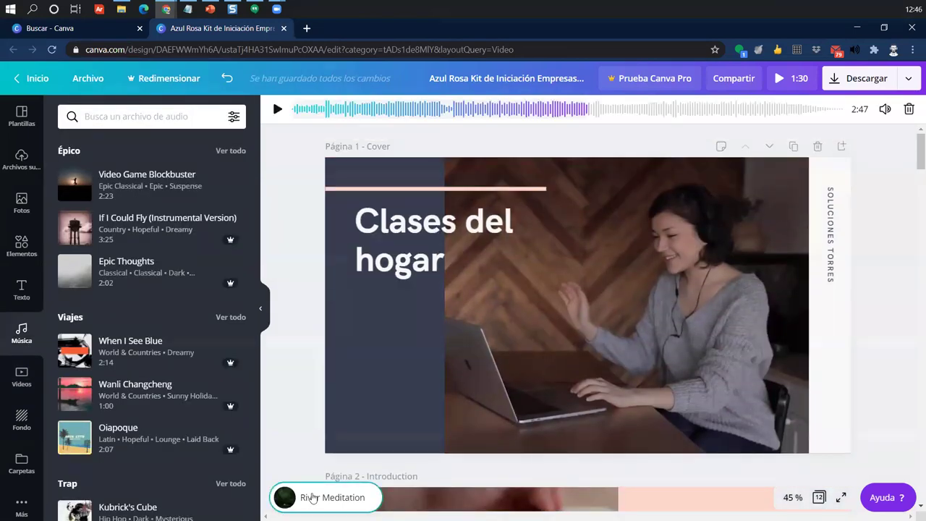
{"action": "left_click", "coordinate": [910, 109]}
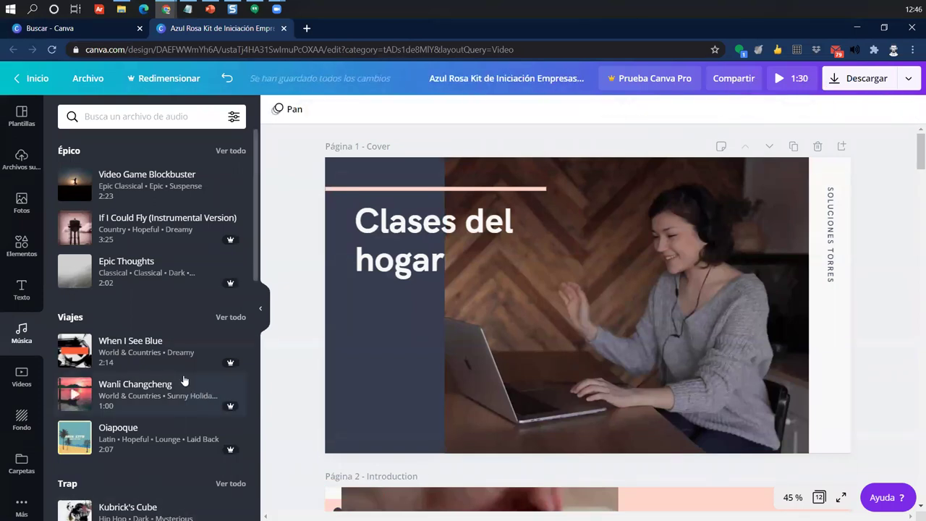
Step: Listen to the free "Happy Whistling Ukulele" track in the Feliz music category and add it as the design's soundtrack
{"action": "scroll", "coordinate": [184, 380], "scroll_direction": "down", "scroll_amount": 8}
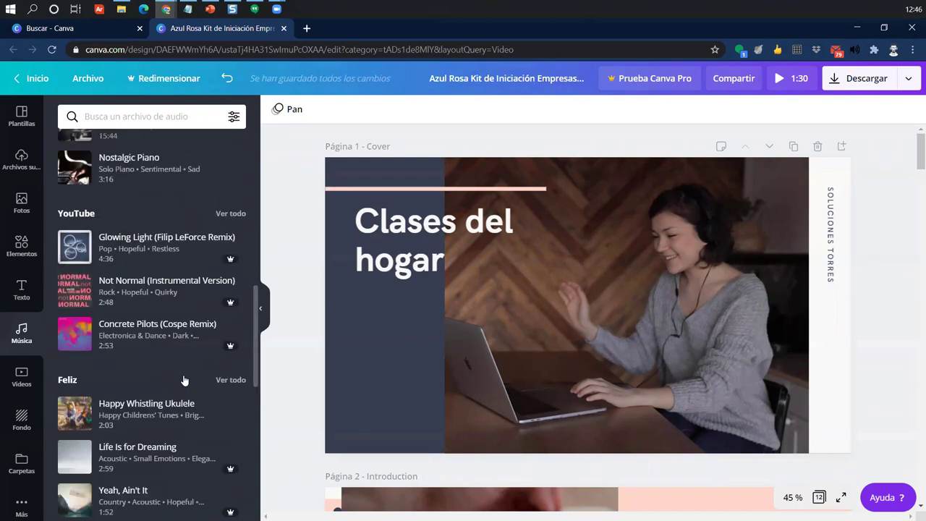
{"action": "scroll", "coordinate": [184, 381], "scroll_direction": "down", "scroll_amount": 2}
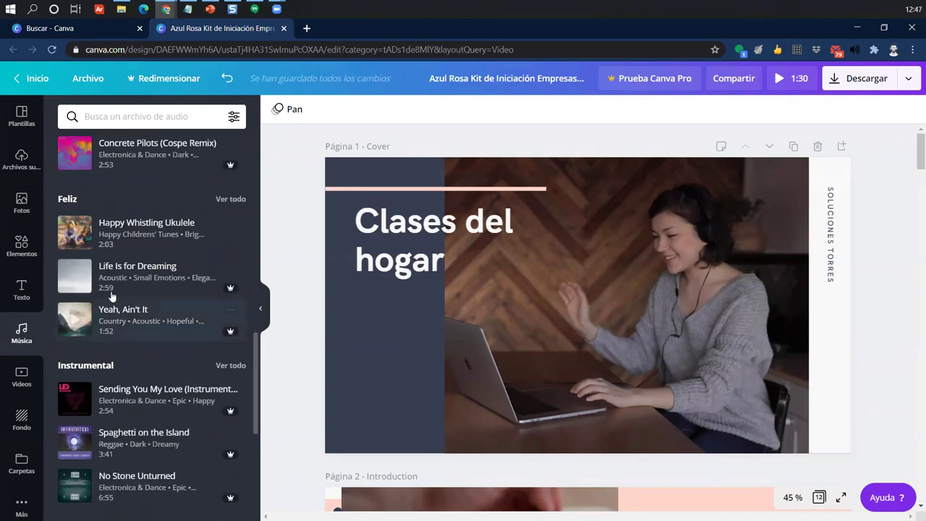
{"action": "left_click", "coordinate": [83, 225]}
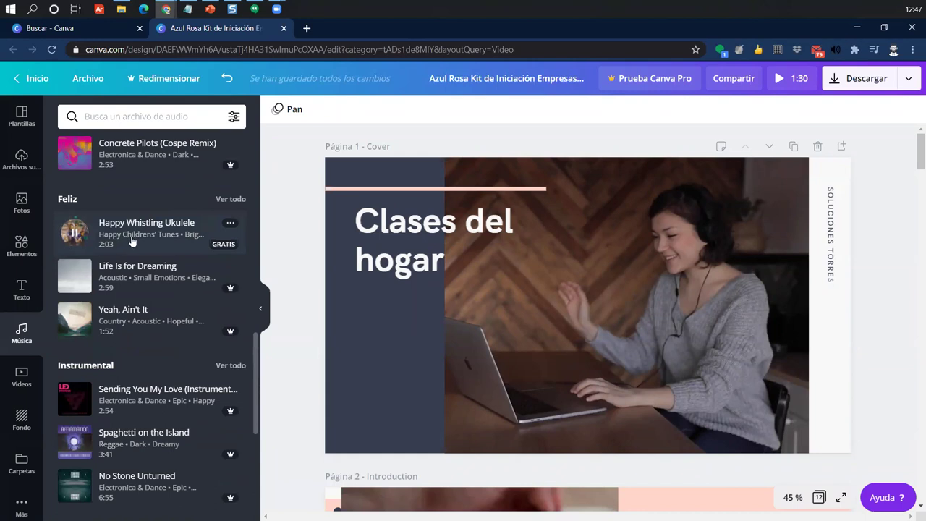
{"action": "left_click", "coordinate": [77, 232]}
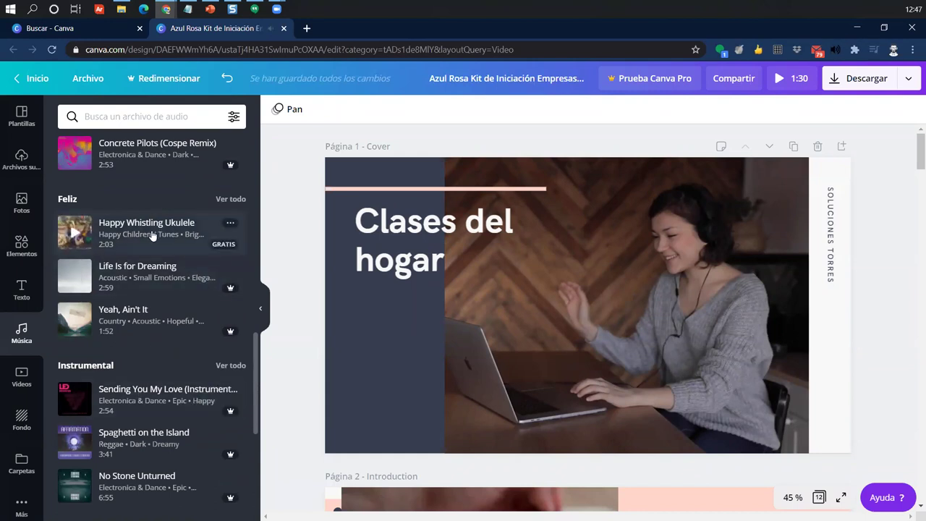
{"action": "left_click_drag", "start_coordinate": [143, 238], "coordinate": [434, 152]}
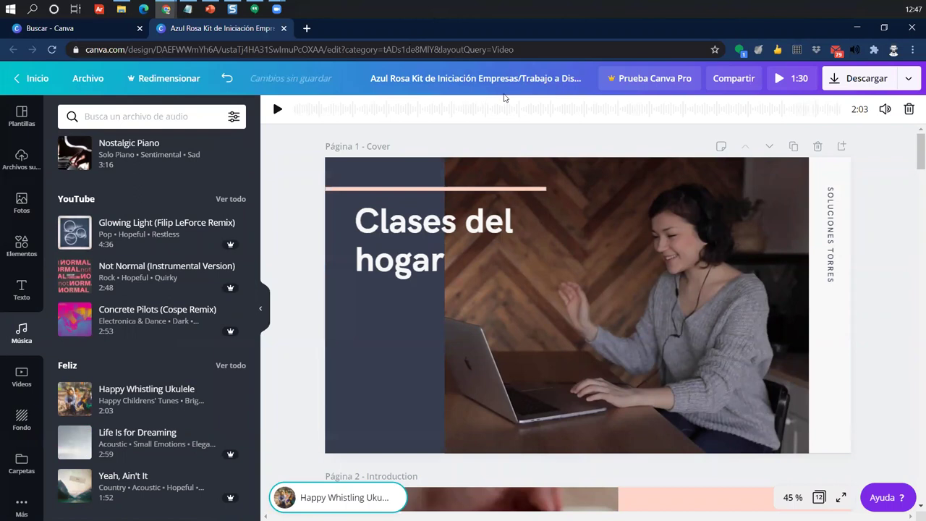
Step: Play the video preview until about 0:11 to check the new soundtrack, close it, and look through the following pages
{"action": "left_click", "coordinate": [806, 76]}
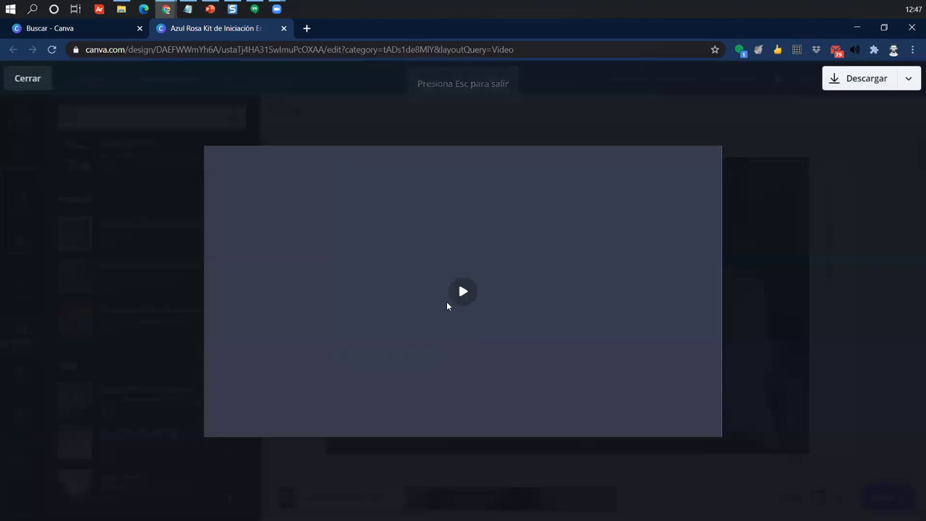
{"action": "left_click", "coordinate": [465, 298]}
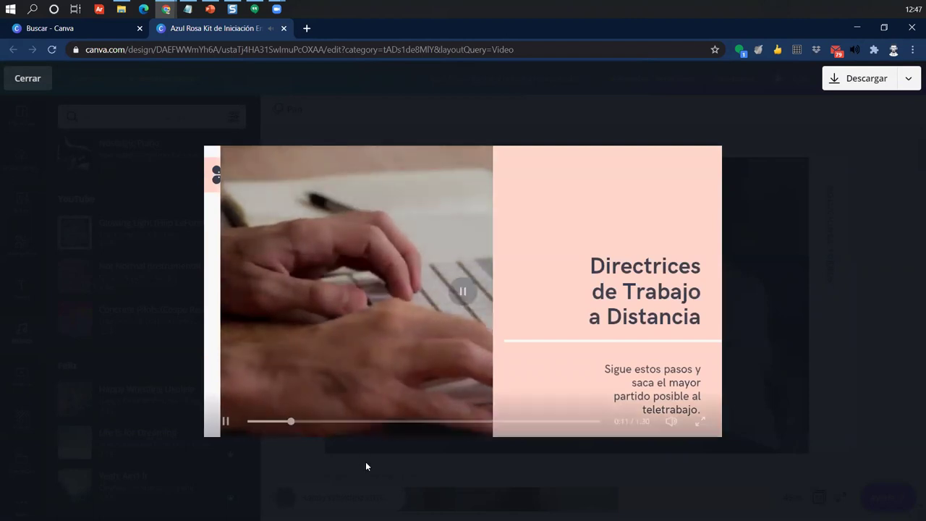
{"action": "left_click", "coordinate": [31, 82]}
{"action": "scroll", "coordinate": [361, 398], "scroll_direction": "down", "scroll_amount": 7}
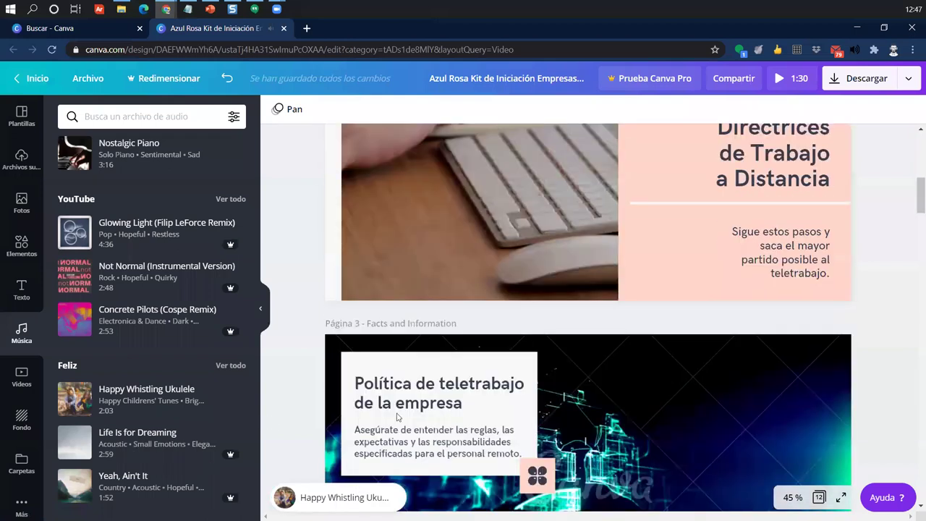
{"action": "scroll", "coordinate": [409, 411], "scroll_direction": "down", "scroll_amount": 1}
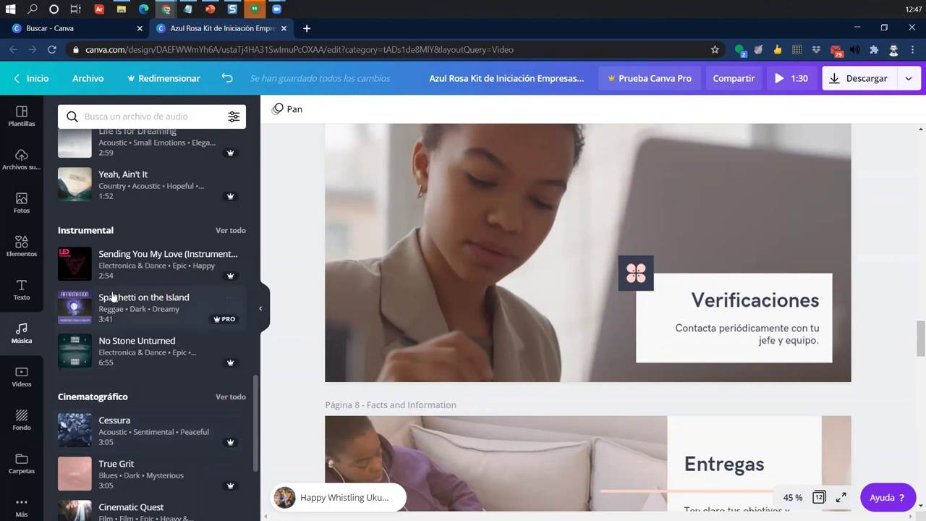
Step: Look through the uploaded images and uploaded videos available for the design
{"action": "left_click", "coordinate": [10, 168]}
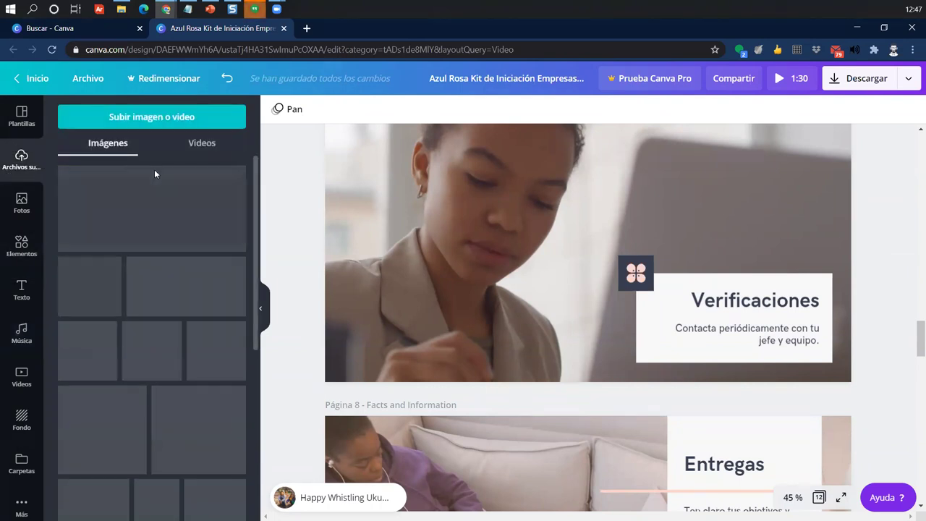
{"action": "scroll", "coordinate": [178, 425], "scroll_direction": "down", "scroll_amount": 9}
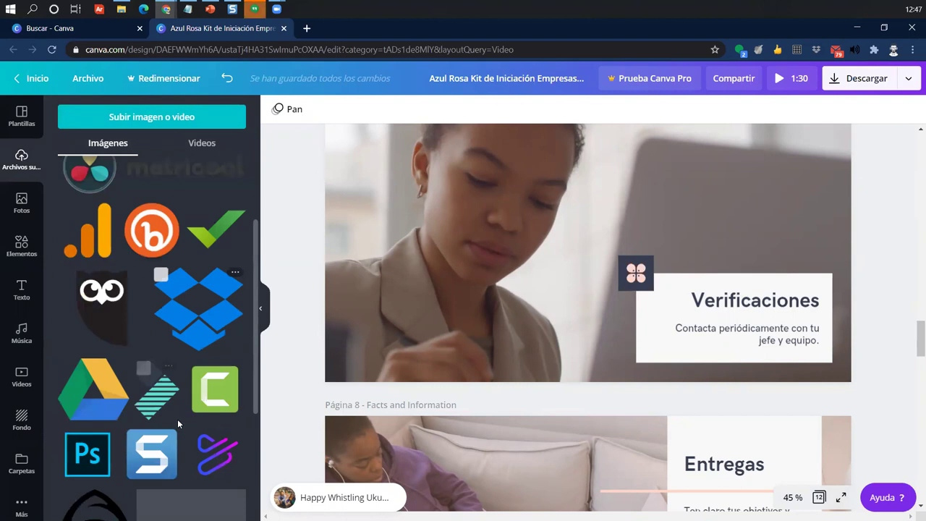
{"action": "scroll", "coordinate": [179, 425], "scroll_direction": "up", "scroll_amount": 2}
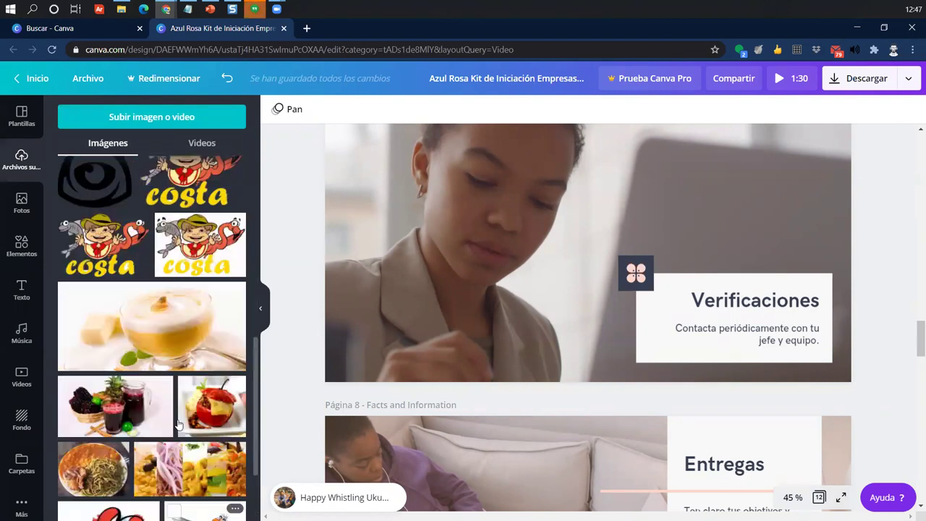
{"action": "scroll", "coordinate": [179, 425], "scroll_direction": "up", "scroll_amount": 7}
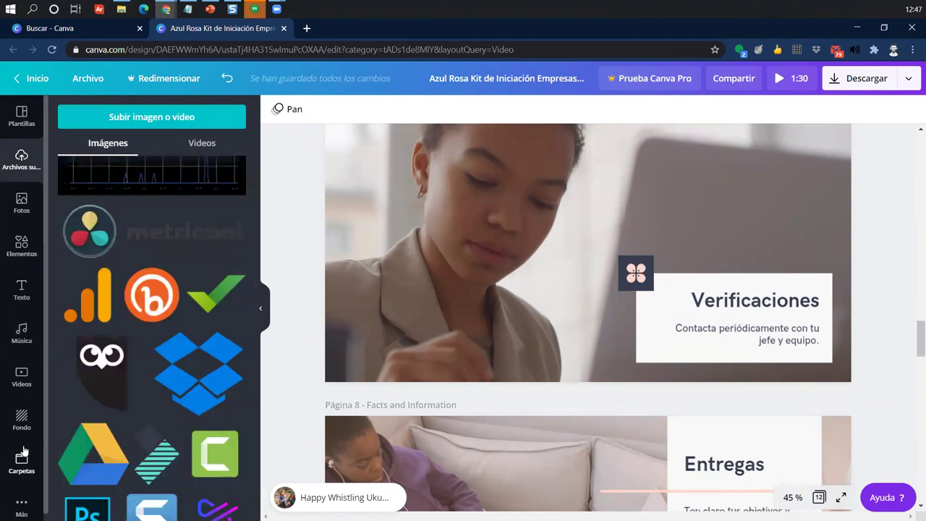
{"action": "scroll", "coordinate": [105, 416], "scroll_direction": "up", "scroll_amount": 1}
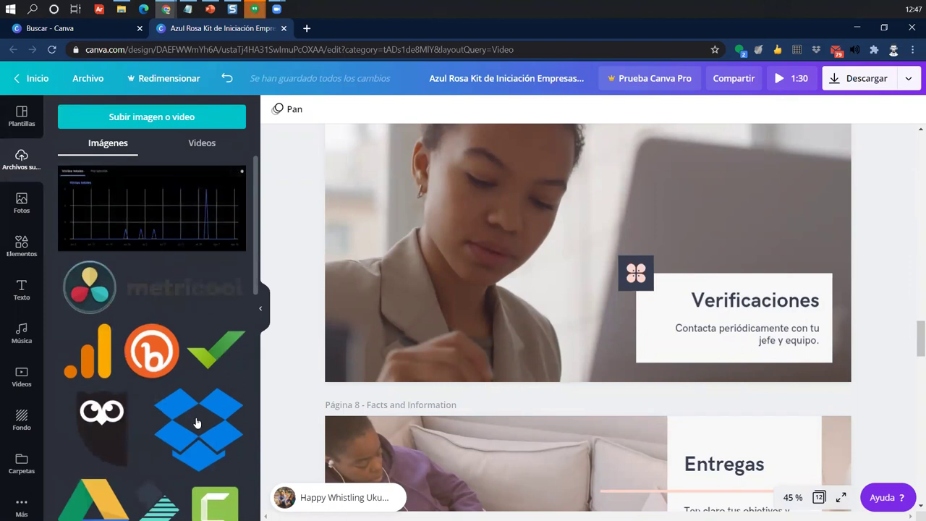
{"action": "left_click", "coordinate": [198, 148]}
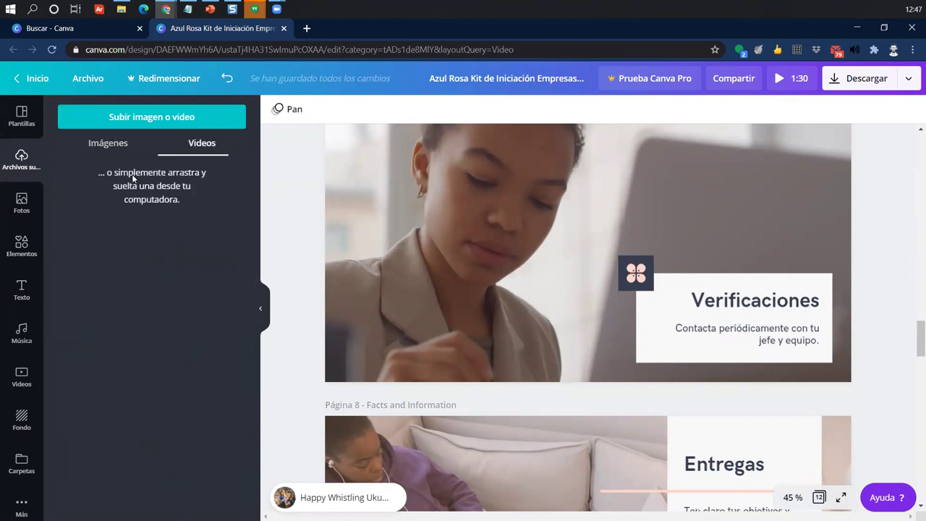
{"action": "left_click", "coordinate": [119, 145]}
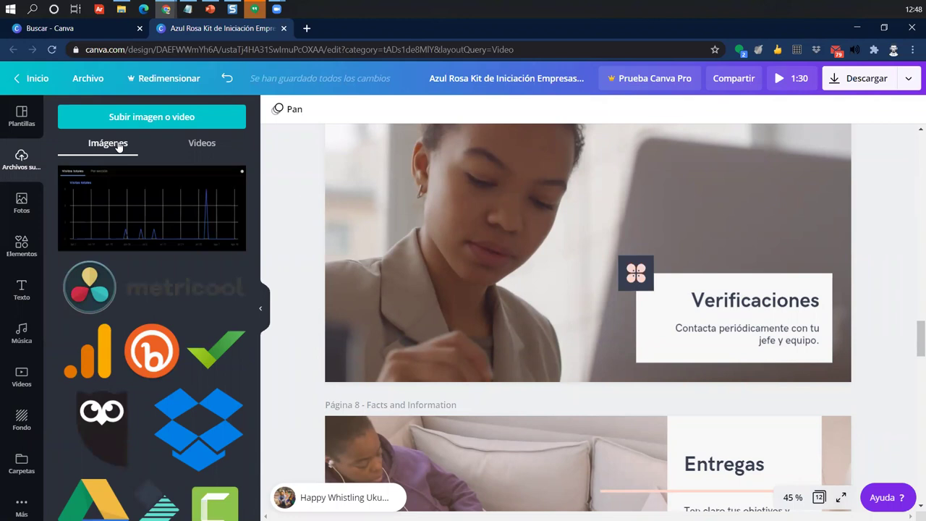
Step: Place the uploaded "Visitas totales" chart image on page 7 and delete it from the page
{"action": "left_click", "coordinate": [123, 220]}
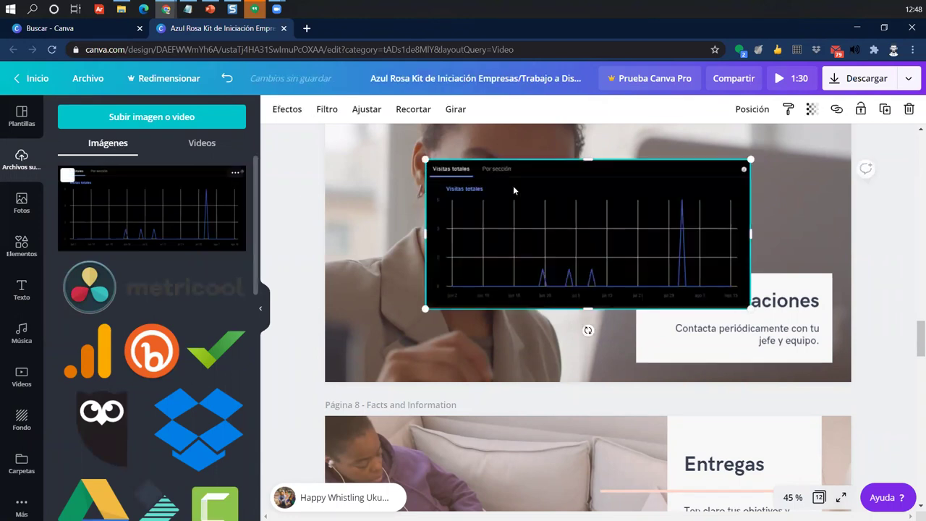
{"action": "key", "text": "Delete"}
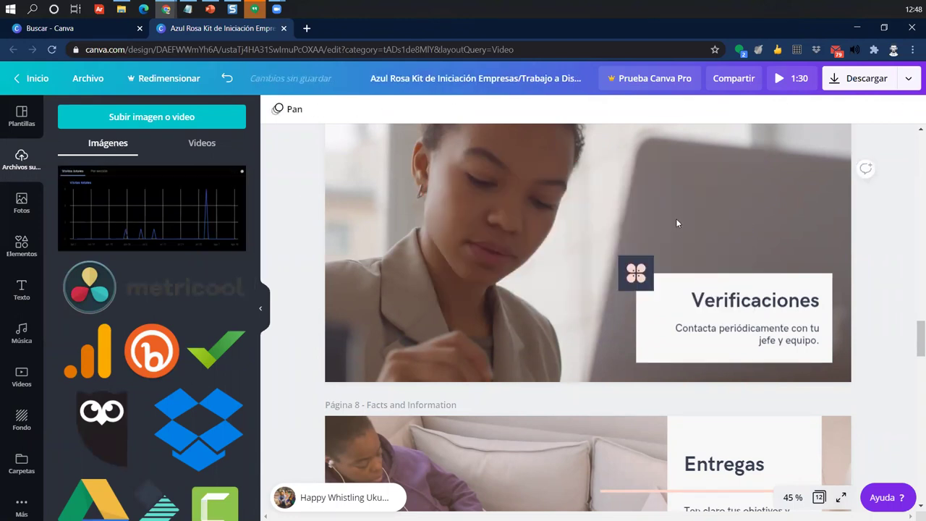
Step: Delete the "Visitas totales" chart image from the uploaded files
{"action": "left_click", "coordinate": [67, 175]}
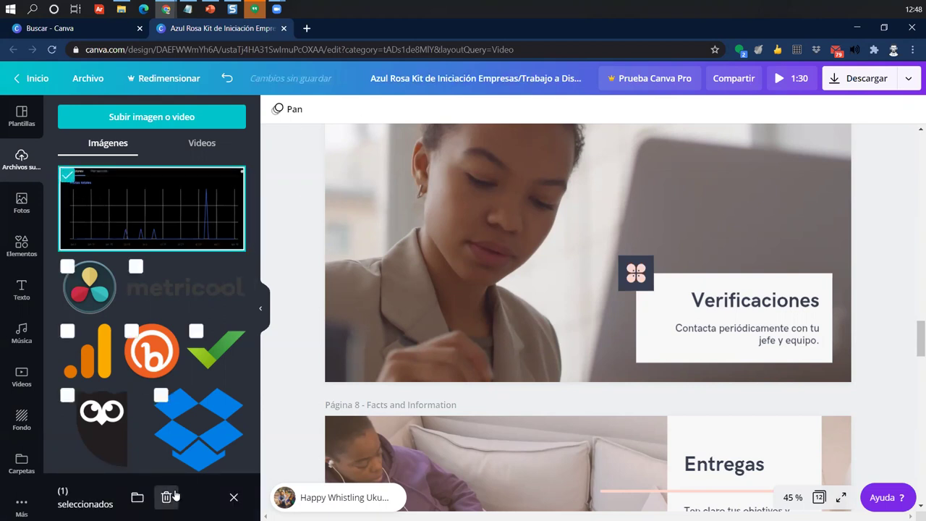
{"action": "left_click", "coordinate": [167, 497]}
{"action": "left_click", "coordinate": [510, 306]}
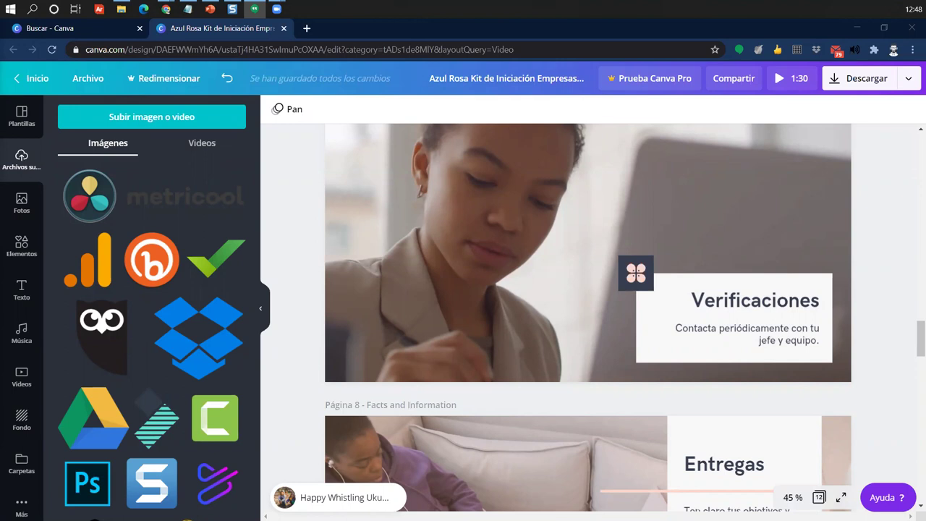
Step: Browse the additional Canva apps and integrations, from the main app grid through the other suggested applications
{"action": "left_click", "coordinate": [22, 333]}
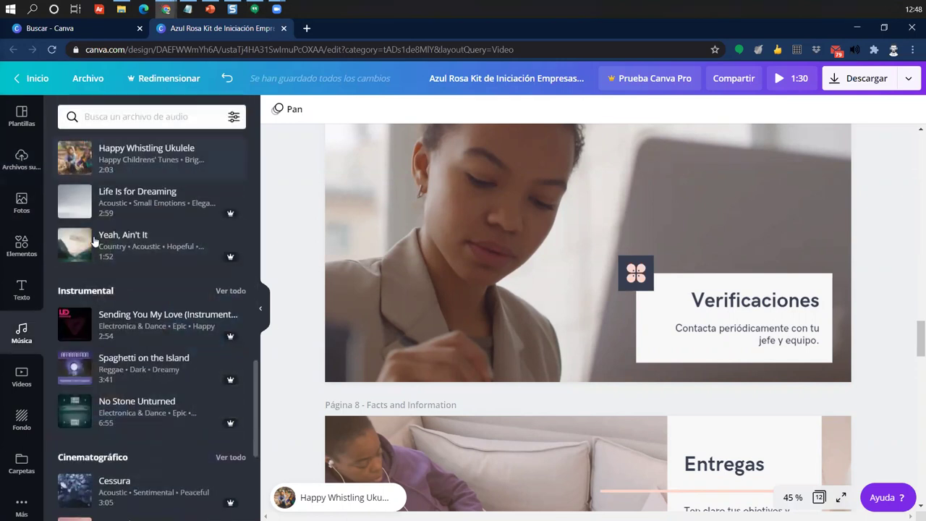
{"action": "left_click", "coordinate": [22, 500]}
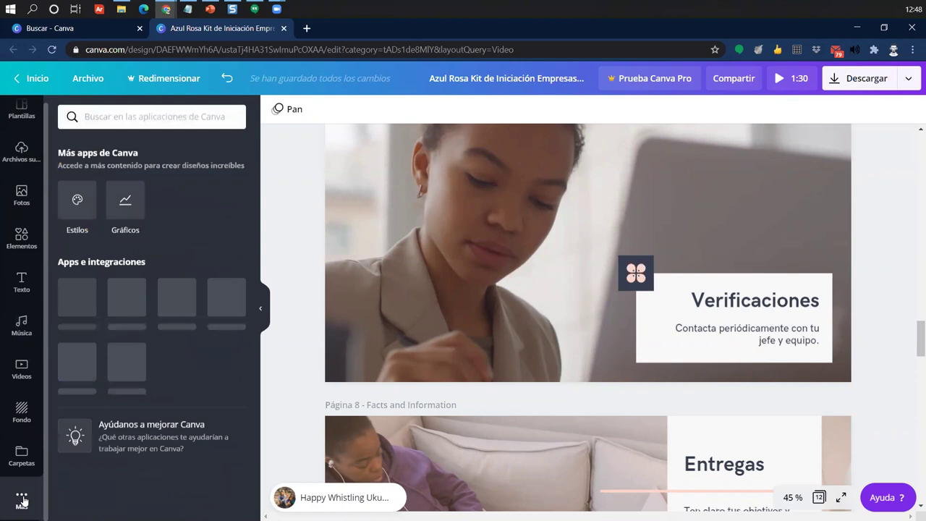
{"action": "scroll", "coordinate": [160, 362], "scroll_direction": "down", "scroll_amount": 2}
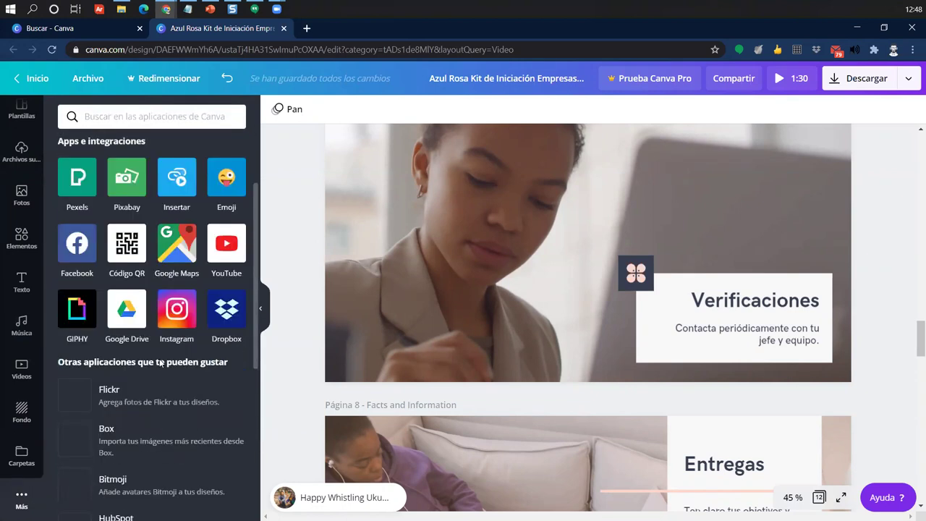
{"action": "scroll", "coordinate": [160, 361], "scroll_direction": "down", "scroll_amount": 3}
{"action": "scroll", "coordinate": [161, 364], "scroll_direction": "up", "scroll_amount": 4}
{"action": "scroll", "coordinate": [159, 364], "scroll_direction": "down", "scroll_amount": 5}
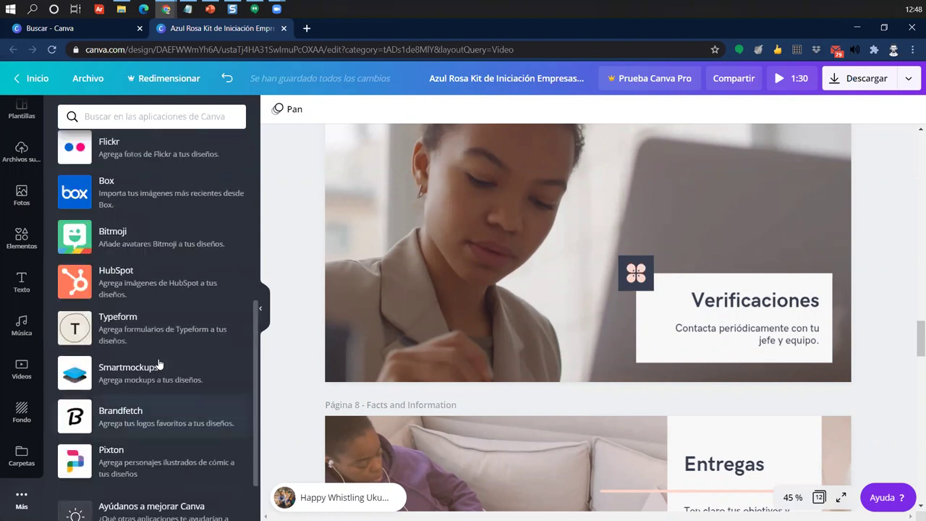
{"action": "scroll", "coordinate": [159, 363], "scroll_direction": "up", "scroll_amount": 5}
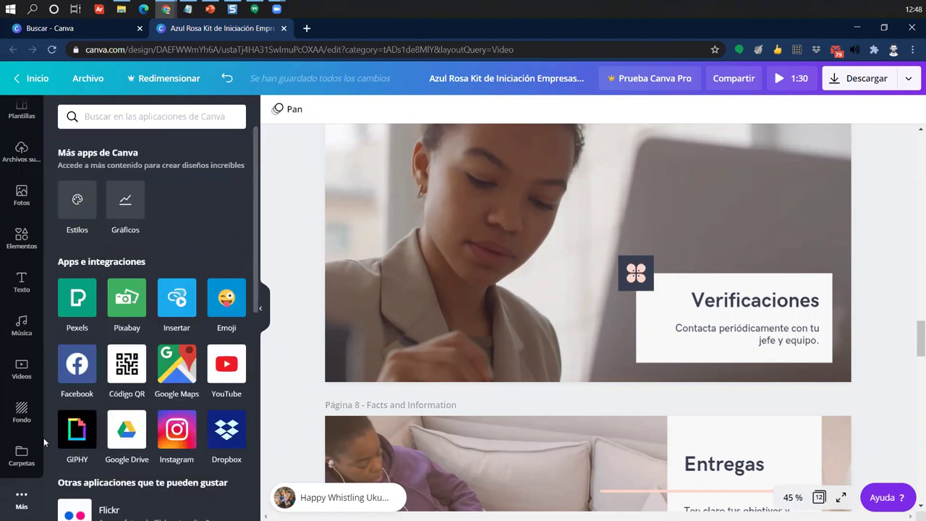
Step: Look through the folders, the uploaded images and the list of Canva apps, integrations and other suggested applications
{"action": "left_click", "coordinate": [23, 456]}
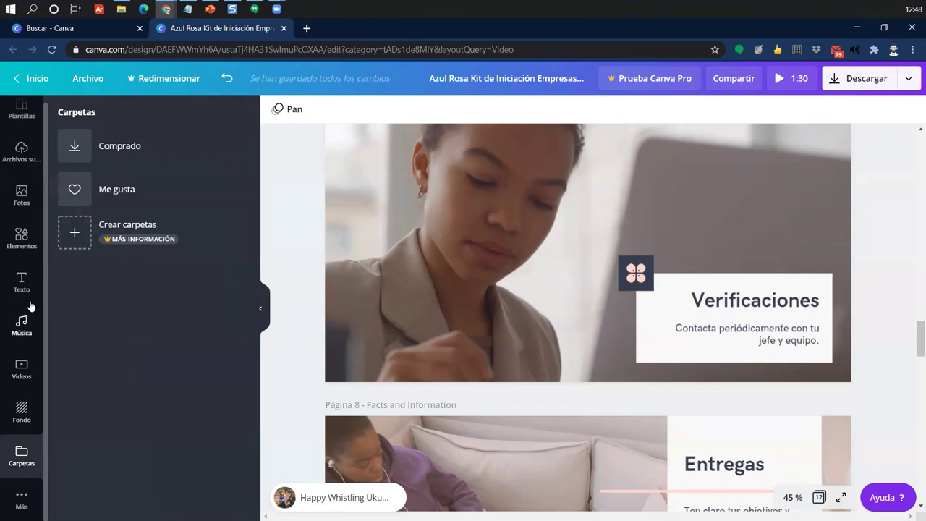
{"action": "left_click", "coordinate": [22, 148]}
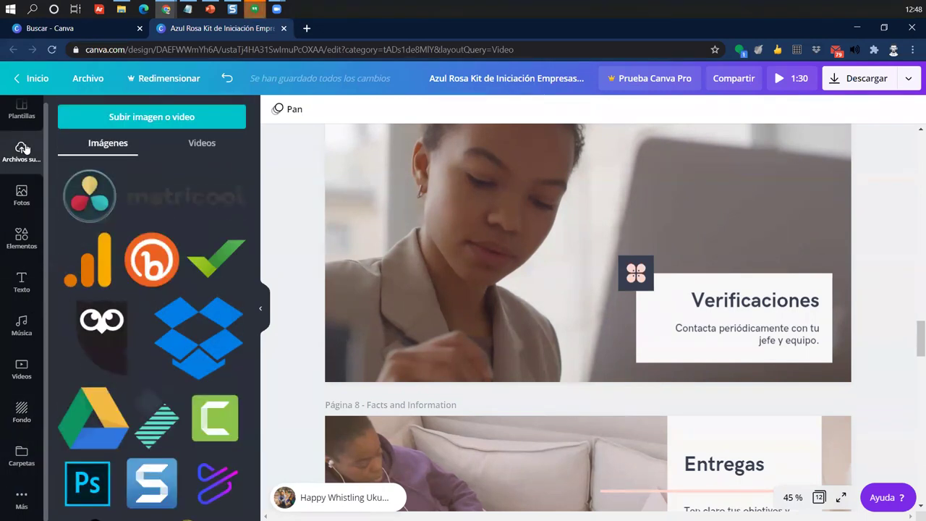
{"action": "left_click", "coordinate": [21, 499]}
{"action": "scroll", "coordinate": [87, 463], "scroll_direction": "down", "scroll_amount": 2}
{"action": "scroll", "coordinate": [156, 351], "scroll_direction": "up", "scroll_amount": 1}
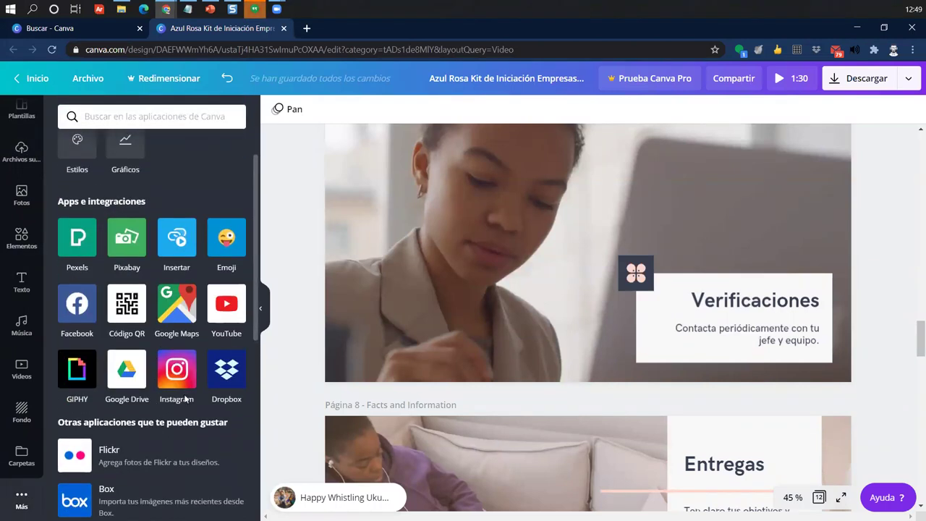
{"action": "scroll", "coordinate": [147, 414], "scroll_direction": "down", "scroll_amount": 3}
{"action": "scroll", "coordinate": [148, 414], "scroll_direction": "down", "scroll_amount": 4}
{"action": "scroll", "coordinate": [149, 428], "scroll_direction": "up", "scroll_amount": 6}
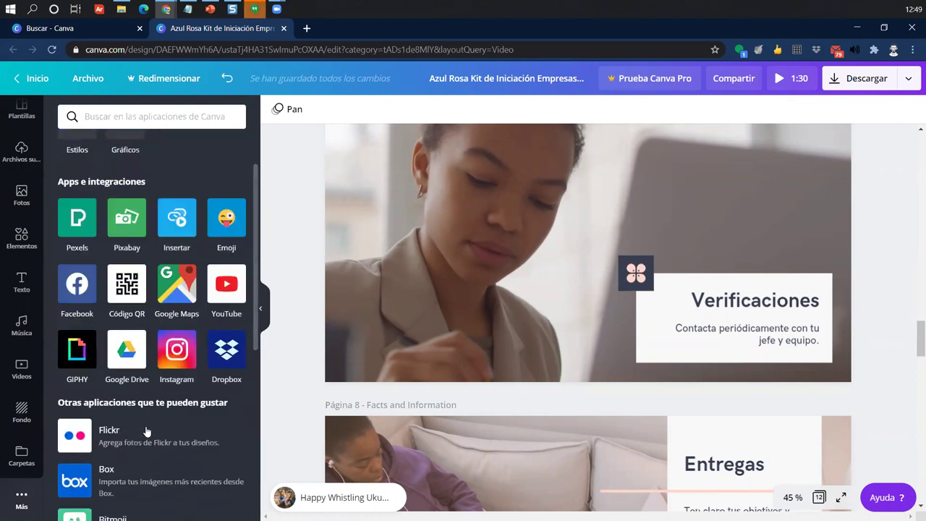
{"action": "scroll", "coordinate": [146, 431], "scroll_direction": "up", "scroll_amount": 1}
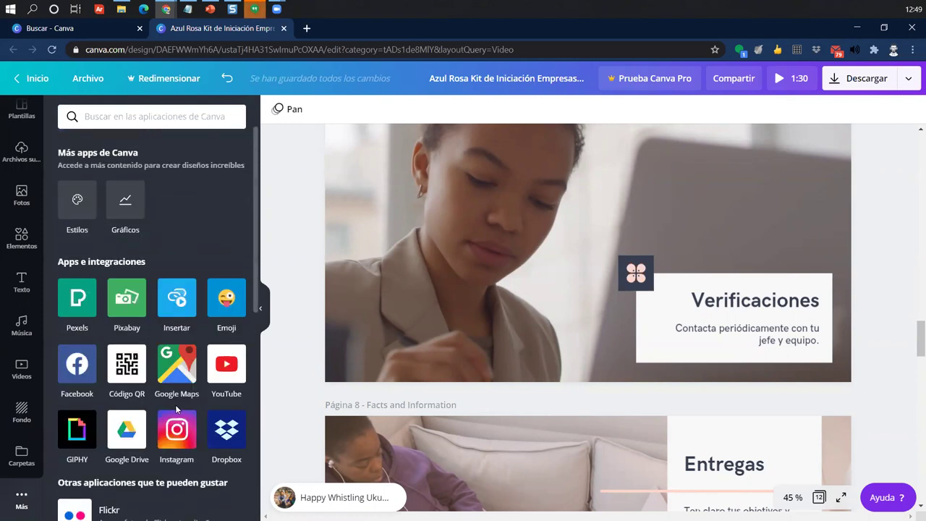
{"action": "left_click", "coordinate": [22, 148]}
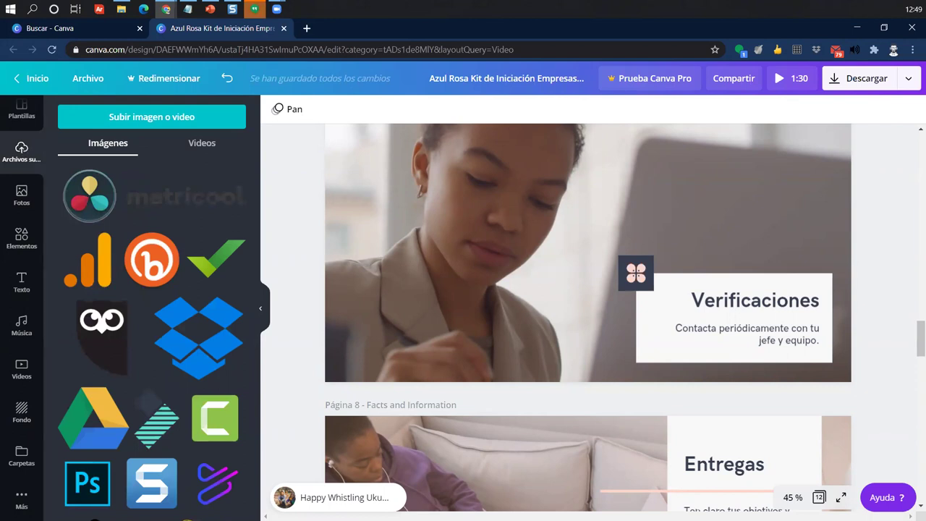
Step: Collapse the side panel and start downloading all 12 pages as an MP4 video, choosing the free watermarked draft
{"action": "left_click", "coordinate": [261, 308]}
{"action": "left_click", "coordinate": [913, 80]}
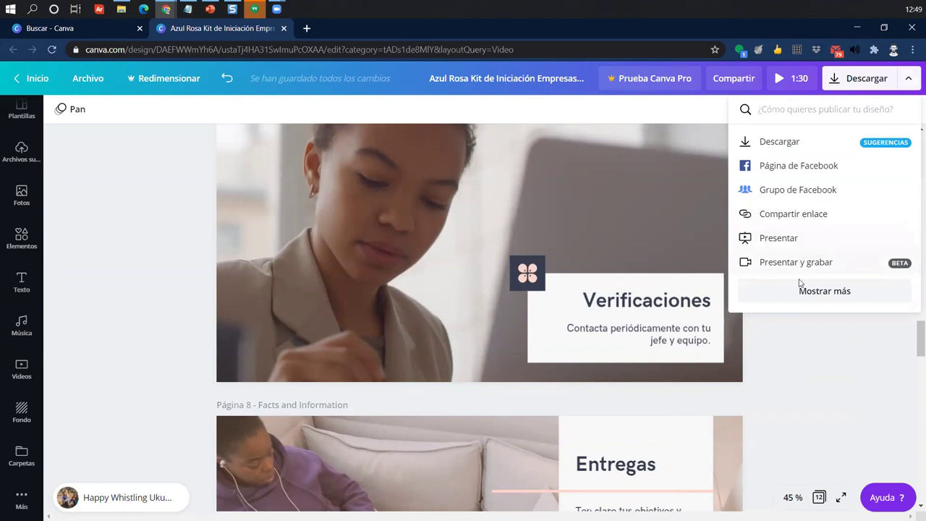
{"action": "left_click", "coordinate": [803, 143]}
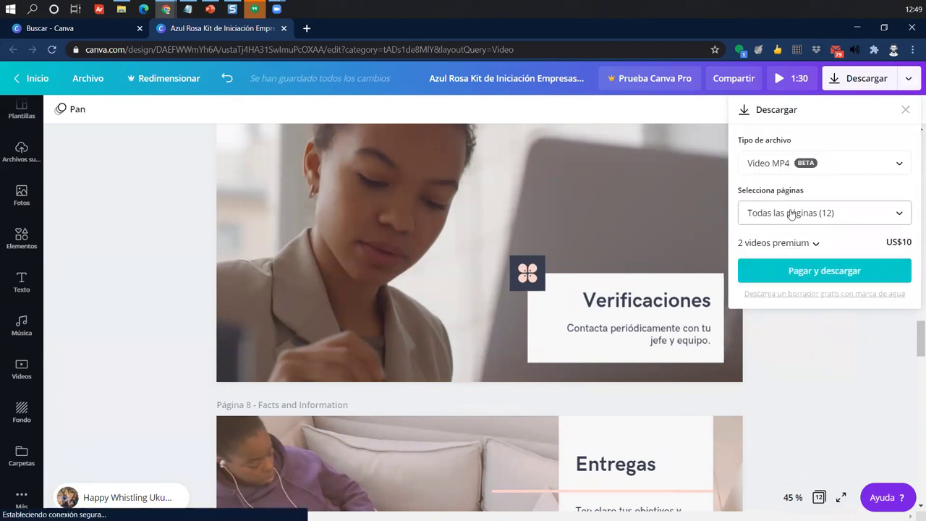
{"action": "left_click", "coordinate": [803, 294]}
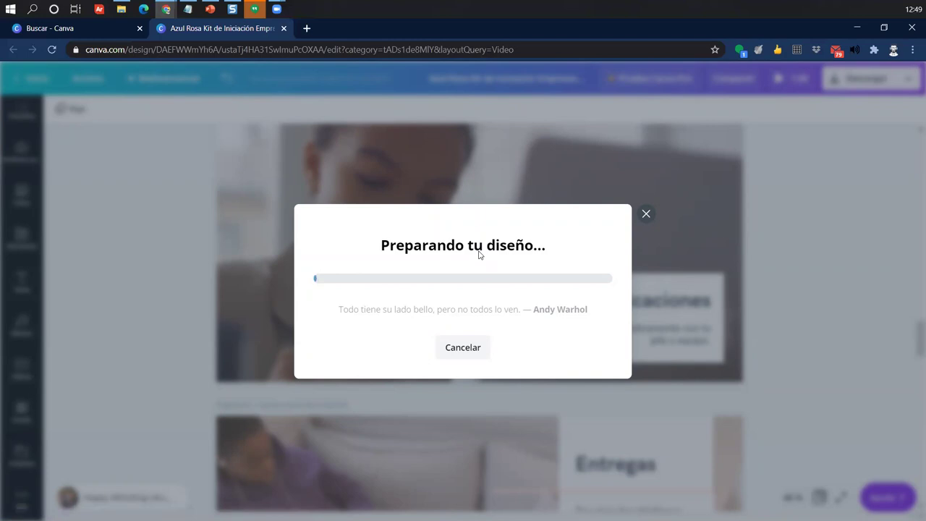
Step: Open the "Rojo Marrón Iconos Ilustrado Examen Cronología Infografía" PDF in Adobe Acrobat and examine the watermarks on its illustrations
{"action": "left_click", "coordinate": [128, 4]}
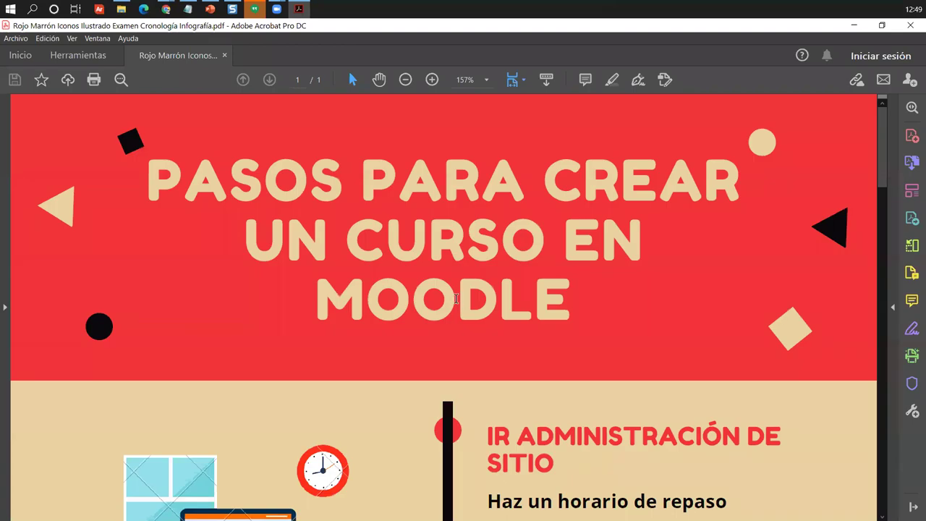
{"action": "scroll", "coordinate": [383, 296], "scroll_direction": "down", "scroll_amount": 3}
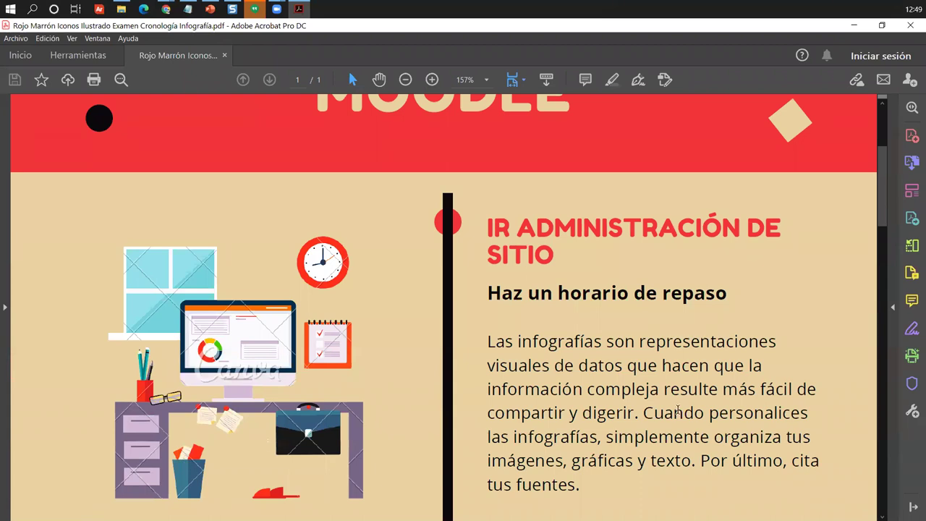
{"action": "scroll", "coordinate": [677, 411], "scroll_direction": "down", "scroll_amount": 5}
{"action": "scroll", "coordinate": [677, 411], "scroll_direction": "down", "scroll_amount": 4}
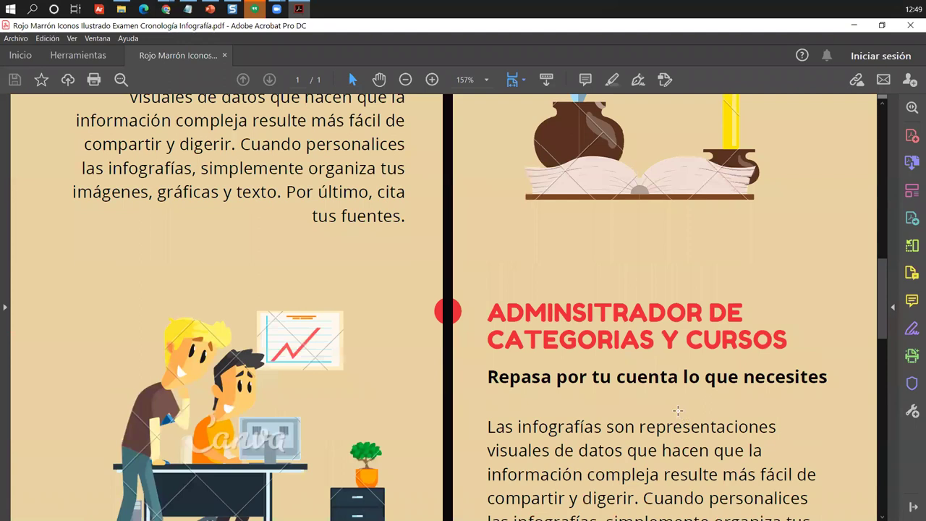
{"action": "scroll", "coordinate": [677, 411], "scroll_direction": "down", "scroll_amount": 5}
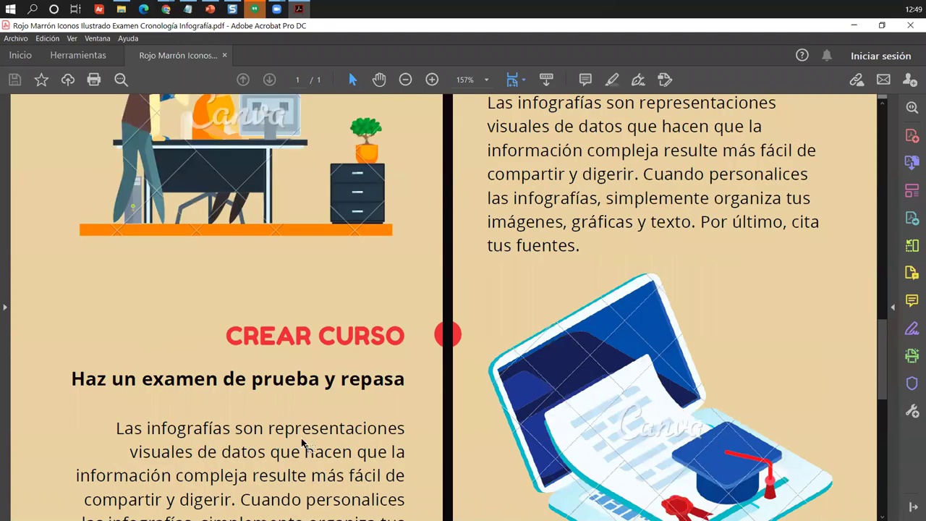
{"action": "scroll", "coordinate": [306, 440], "scroll_direction": "down", "scroll_amount": 4}
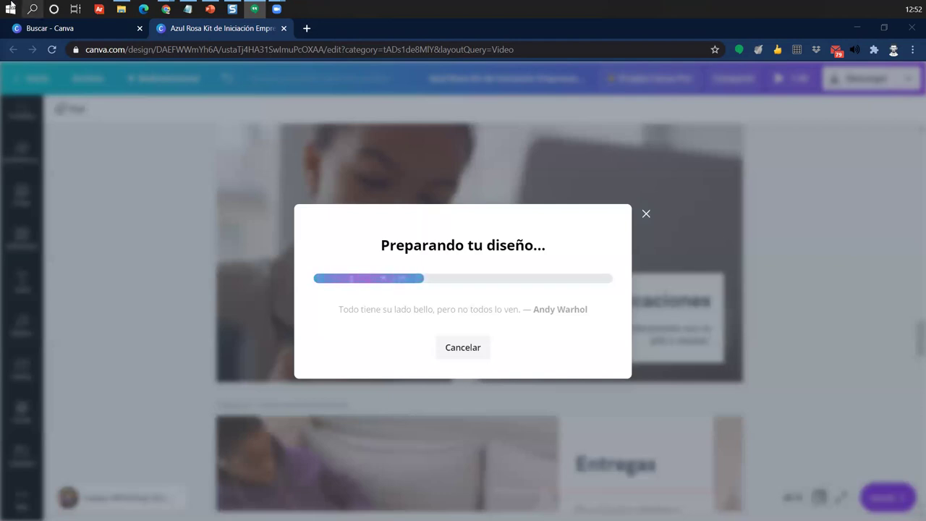
Step: Return to the Canva design, save the MP4 video in the Descargas folder and dismiss the Canva Pro trial offer
{"action": "left_click", "coordinate": [97, 29]}
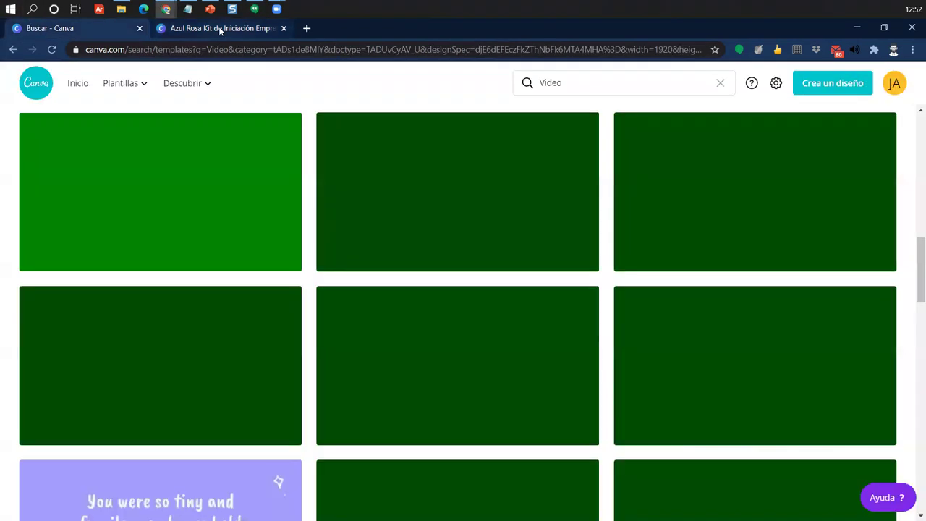
{"action": "left_click", "coordinate": [218, 28]}
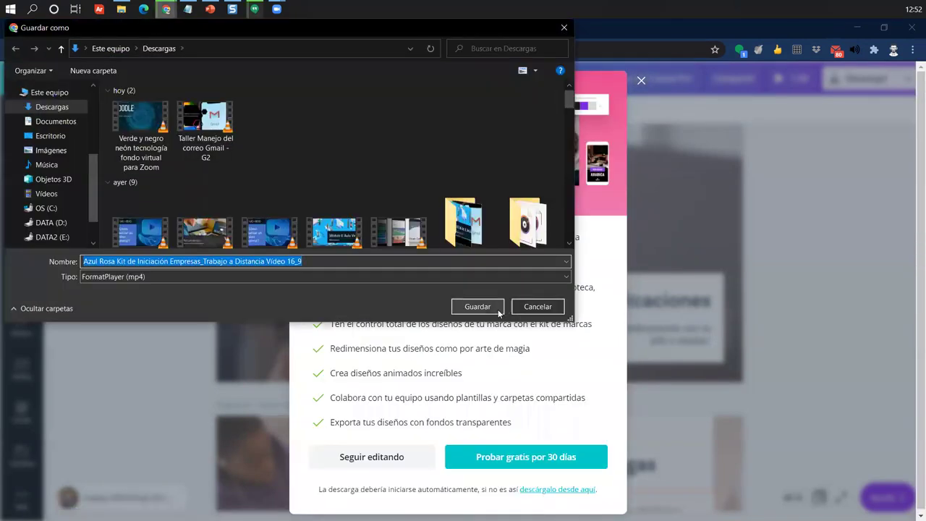
{"action": "left_click", "coordinate": [481, 309]}
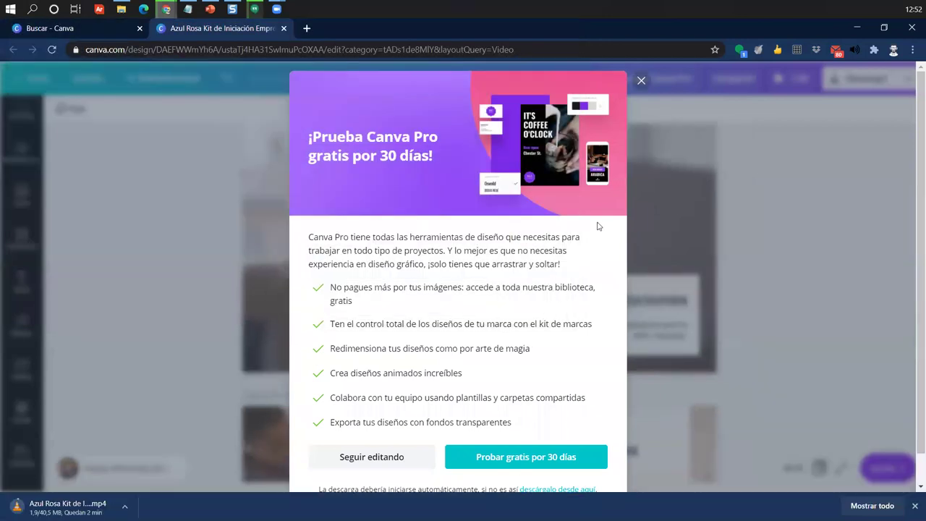
{"action": "left_click", "coordinate": [641, 81]}
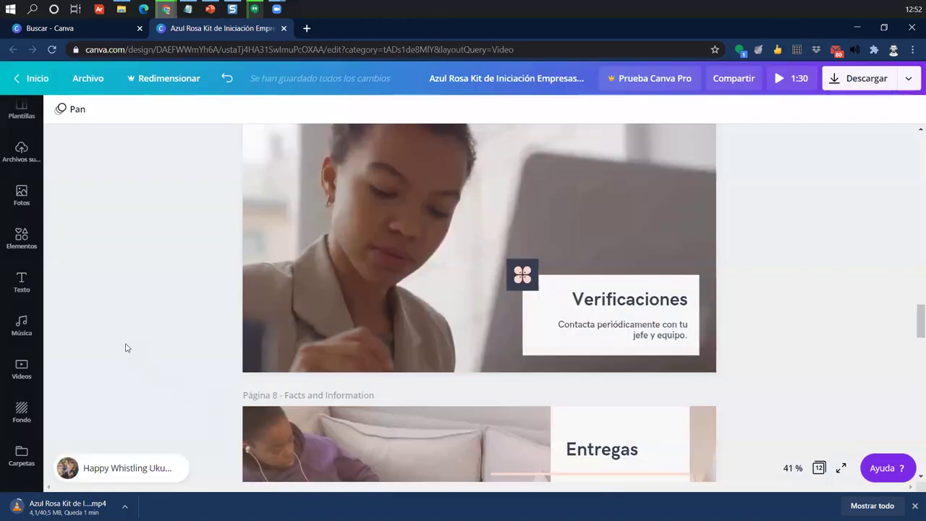
Step: Leave the current template's page list, browse the video template categories and check the uploaded images
{"action": "left_click", "coordinate": [28, 109]}
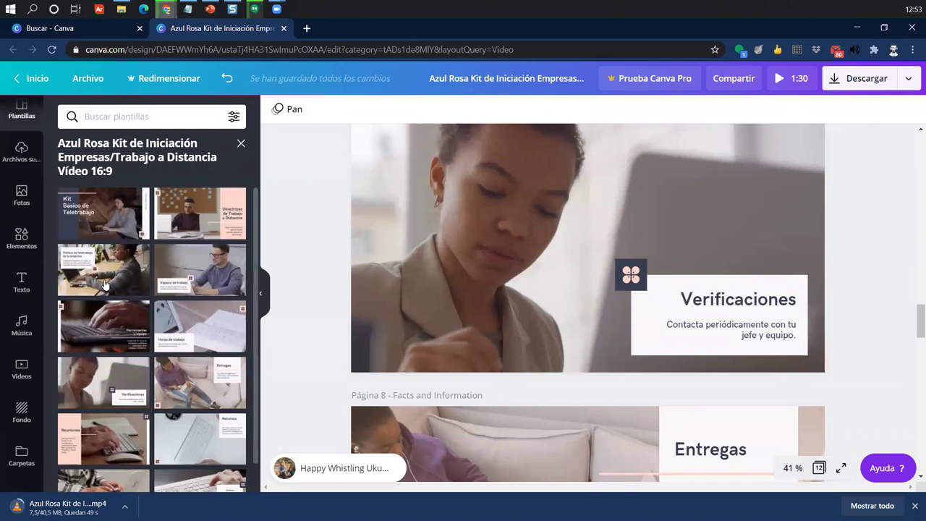
{"action": "left_click", "coordinate": [241, 145]}
{"action": "scroll", "coordinate": [112, 284], "scroll_direction": "down", "scroll_amount": 10}
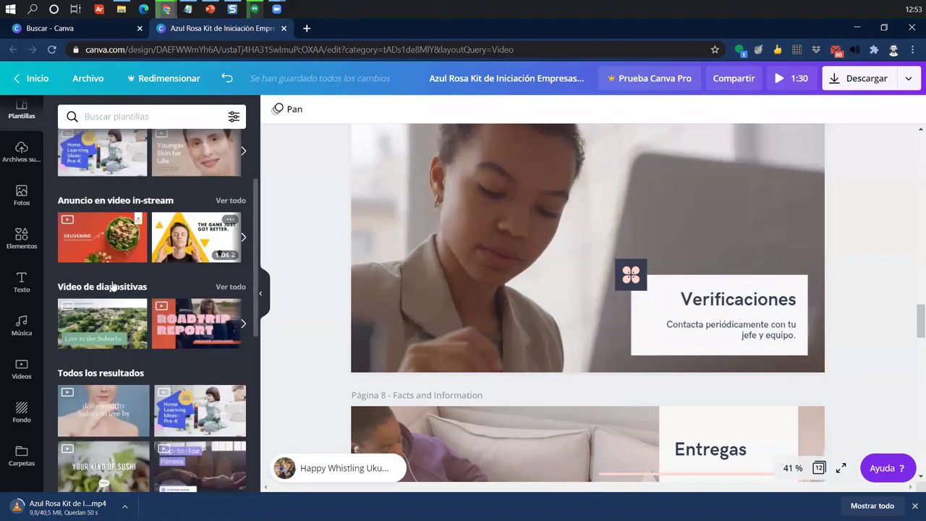
{"action": "scroll", "coordinate": [112, 284], "scroll_direction": "down", "scroll_amount": 3}
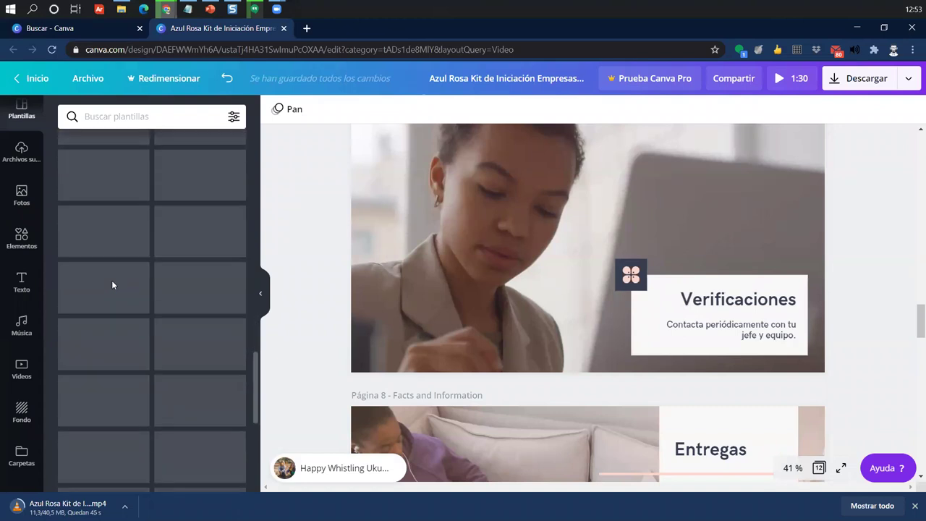
{"action": "left_click", "coordinate": [22, 151]}
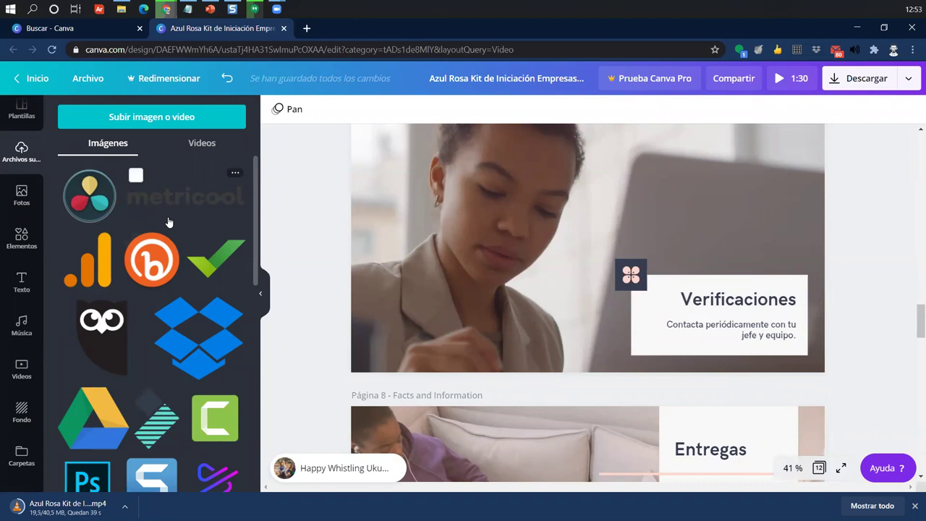
Step: Browse the photo library, including the recently used and trending photos
{"action": "left_click", "coordinate": [21, 194]}
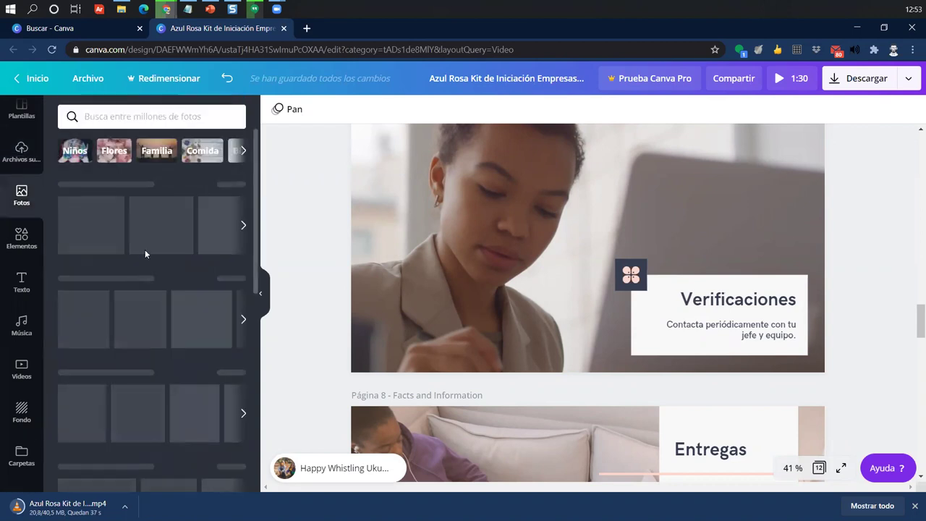
{"action": "scroll", "coordinate": [157, 223], "scroll_direction": "down", "scroll_amount": 5}
{"action": "scroll", "coordinate": [157, 223], "scroll_direction": "up", "scroll_amount": 6}
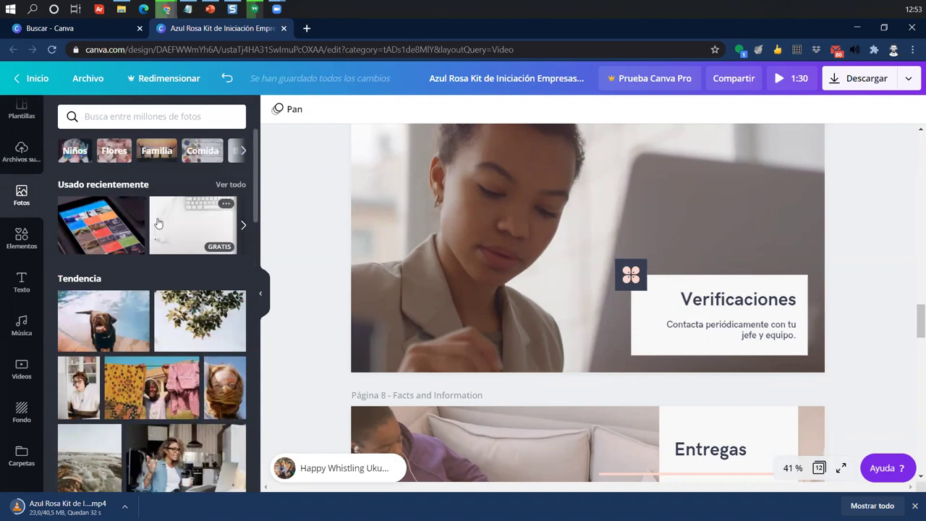
{"action": "scroll", "coordinate": [158, 223], "scroll_direction": "down", "scroll_amount": 3}
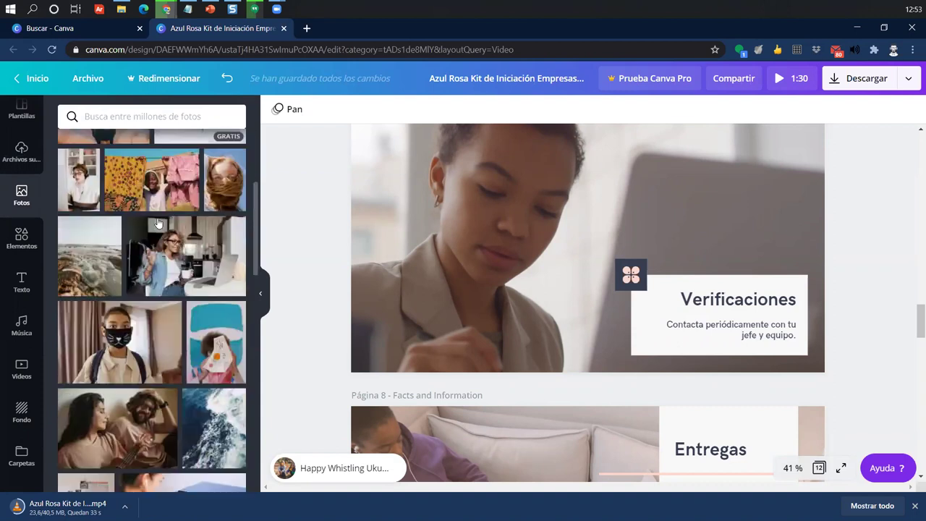
{"action": "scroll", "coordinate": [159, 223], "scroll_direction": "down", "scroll_amount": 10}
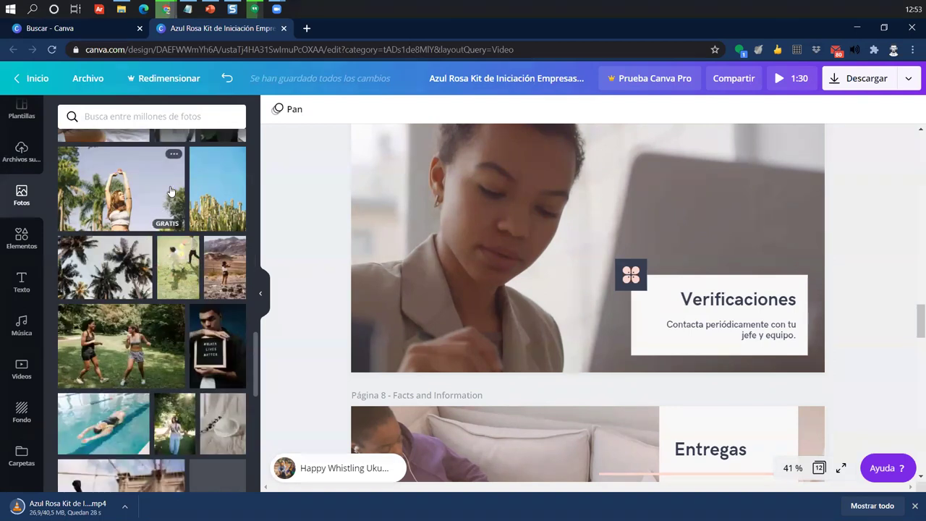
Step: Browse the design elements, from lines, shapes and frames through stickers, charts, grids and gradients to the illustration collections
{"action": "left_click", "coordinate": [28, 240]}
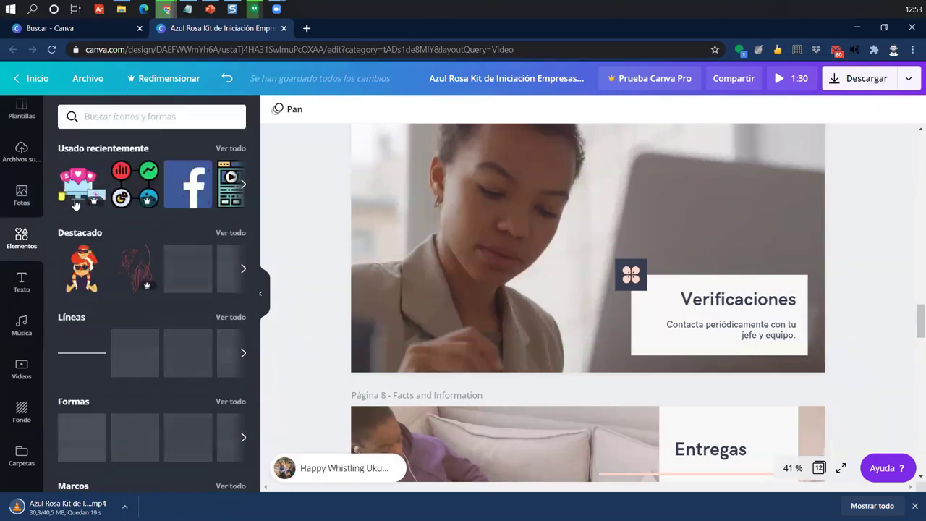
{"action": "scroll", "coordinate": [108, 217], "scroll_direction": "down", "scroll_amount": 1}
{"action": "scroll", "coordinate": [217, 210], "scroll_direction": "down", "scroll_amount": 2}
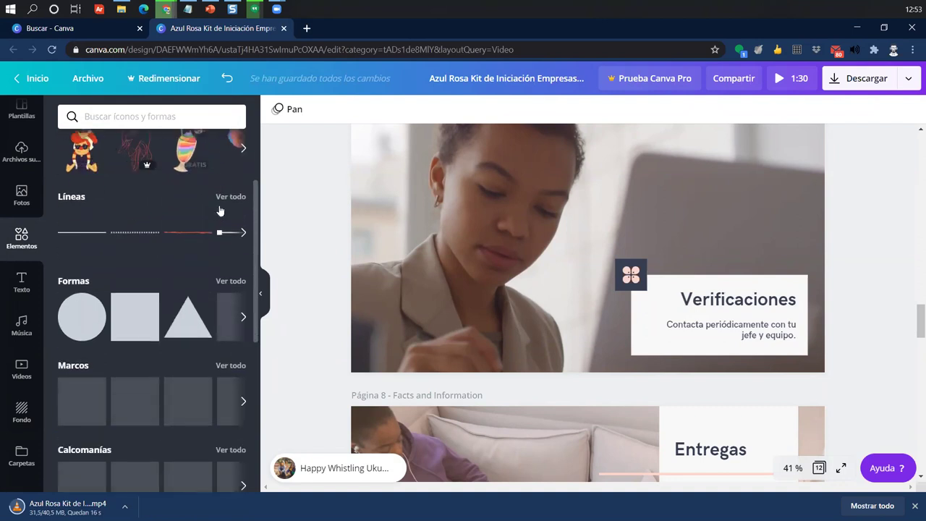
{"action": "scroll", "coordinate": [157, 231], "scroll_direction": "down", "scroll_amount": 2}
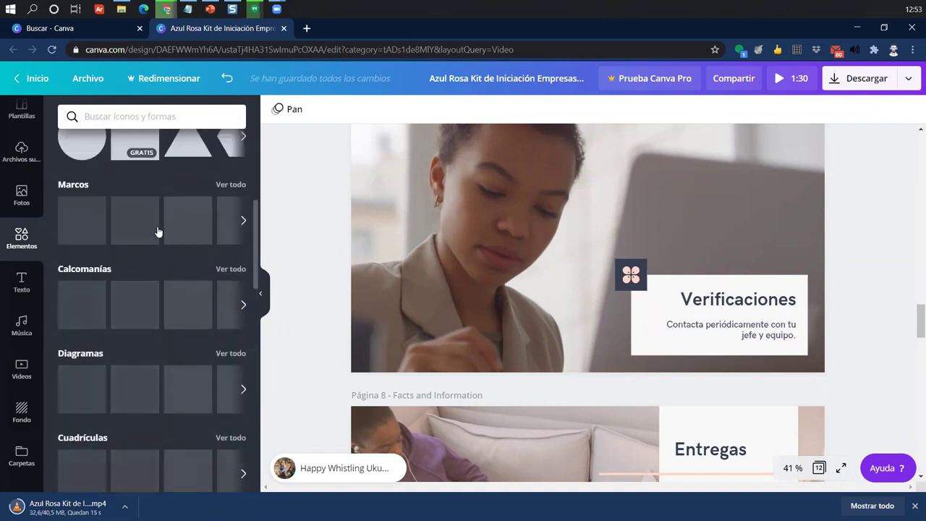
{"action": "scroll", "coordinate": [188, 210], "scroll_direction": "up", "scroll_amount": 3}
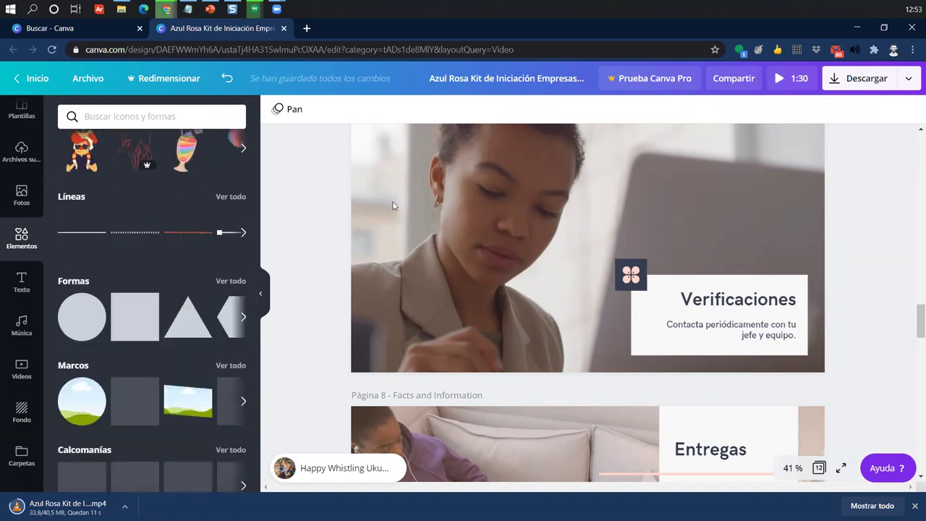
{"action": "scroll", "coordinate": [235, 309], "scroll_direction": "down", "scroll_amount": 1}
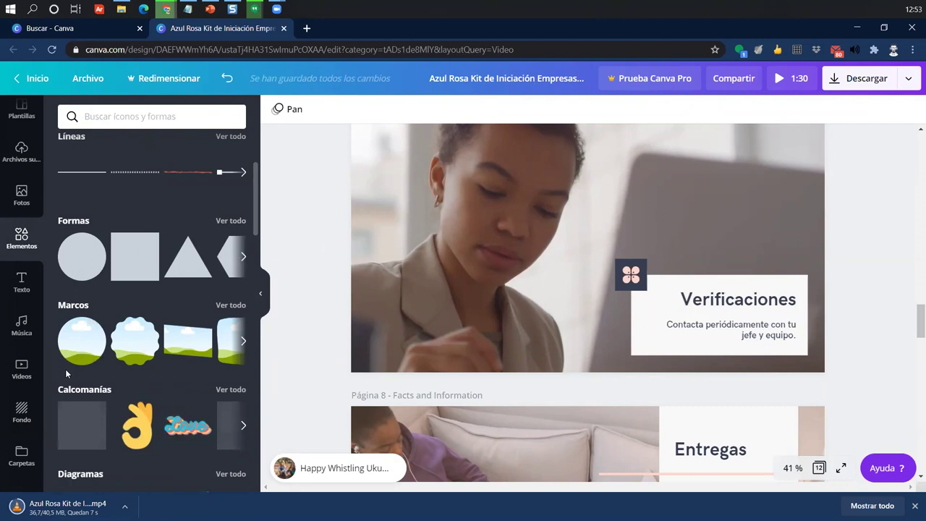
{"action": "scroll", "coordinate": [66, 374], "scroll_direction": "down", "scroll_amount": 2}
{"action": "scroll", "coordinate": [66, 374], "scroll_direction": "down", "scroll_amount": 10}
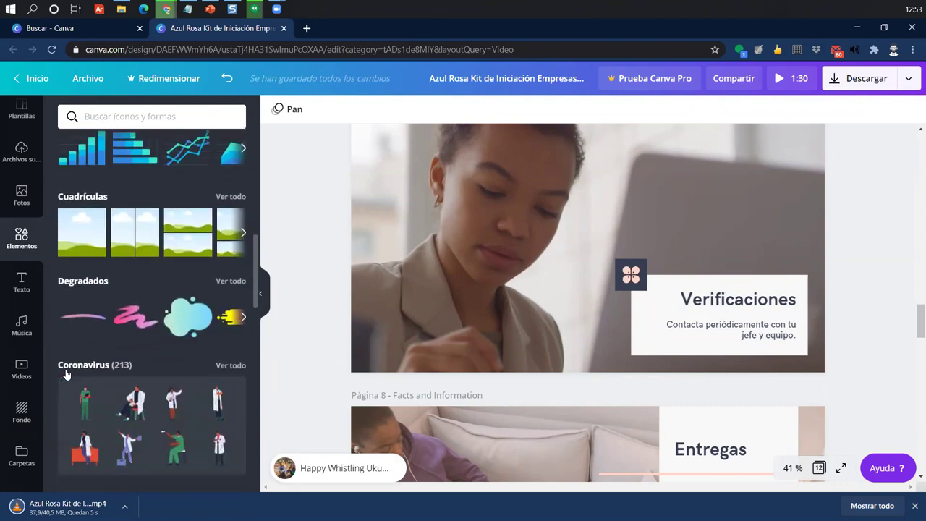
{"action": "scroll", "coordinate": [66, 374], "scroll_direction": "down", "scroll_amount": 4}
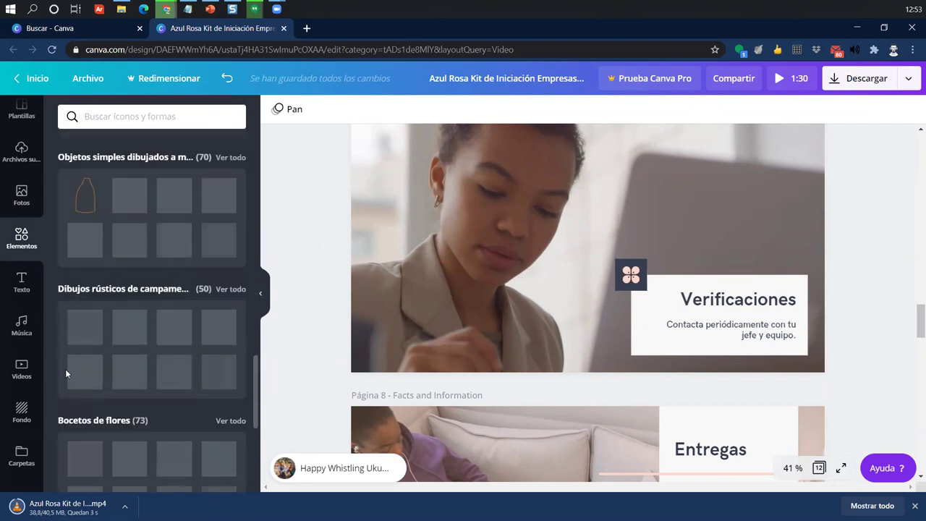
Step: Browse the text options, including the heading styles and font combinations
{"action": "left_click", "coordinate": [16, 279]}
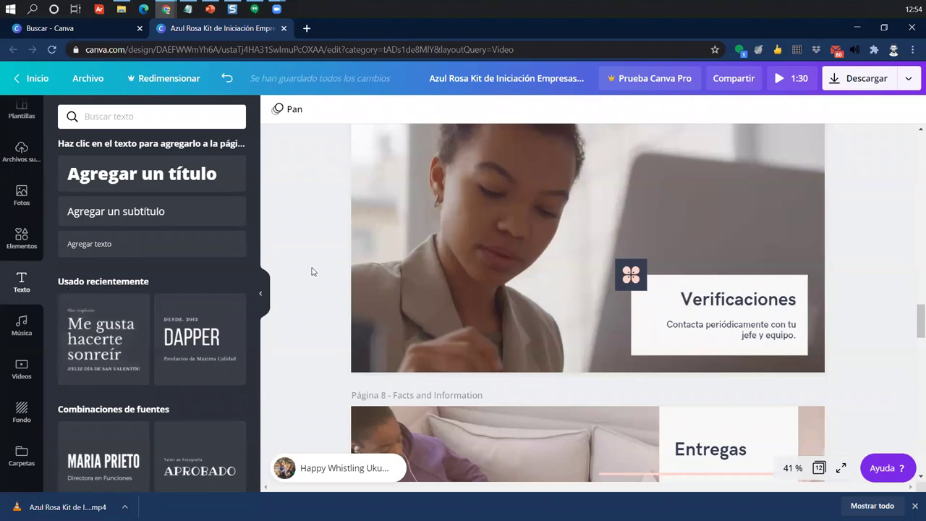
{"action": "scroll", "coordinate": [311, 269], "scroll_direction": "down", "scroll_amount": 3}
{"action": "scroll", "coordinate": [164, 324], "scroll_direction": "down", "scroll_amount": 5}
{"action": "scroll", "coordinate": [163, 317], "scroll_direction": "down", "scroll_amount": 5}
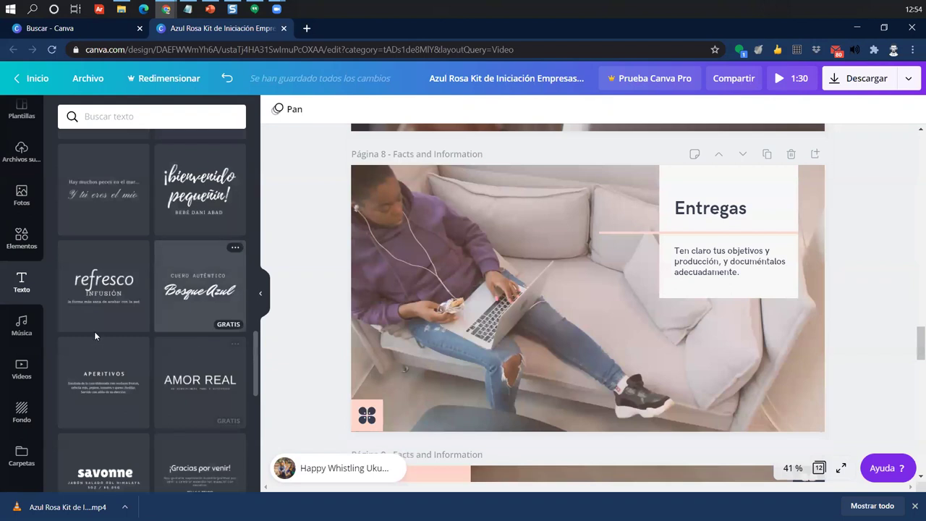
Step: Browse the remaining font combinations and the music library's track categories
{"action": "scroll", "coordinate": [151, 311], "scroll_direction": "down", "scroll_amount": 4}
{"action": "scroll", "coordinate": [150, 313], "scroll_direction": "down", "scroll_amount": 6}
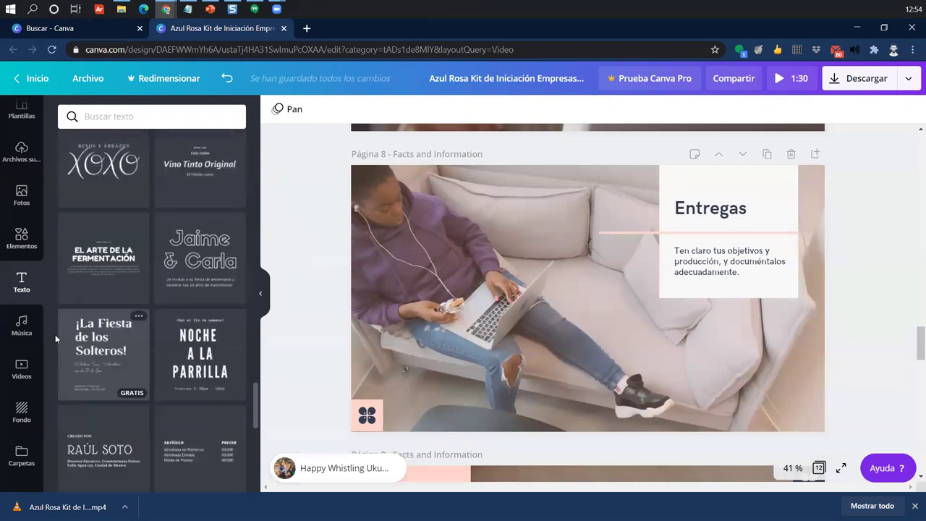
{"action": "left_click", "coordinate": [21, 326]}
{"action": "scroll", "coordinate": [111, 312], "scroll_direction": "down", "scroll_amount": 7}
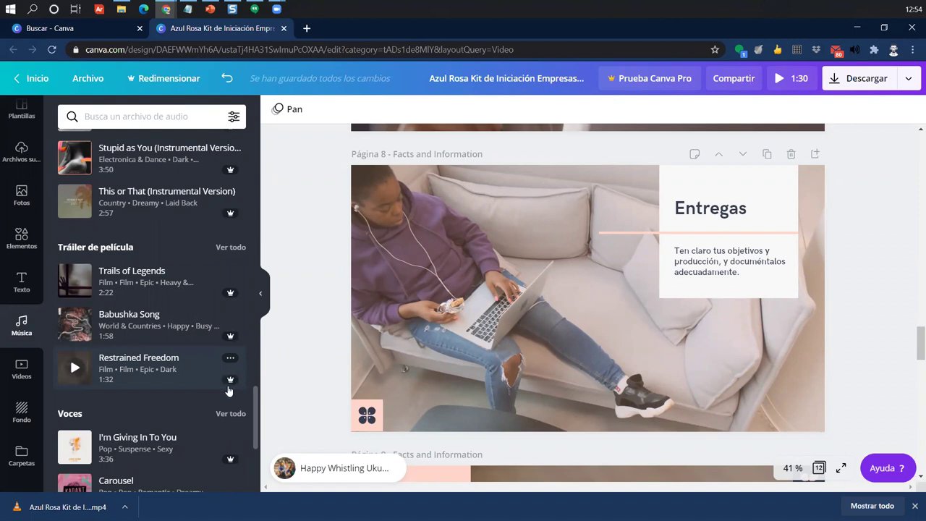
{"action": "scroll", "coordinate": [227, 384], "scroll_direction": "down", "scroll_amount": 6}
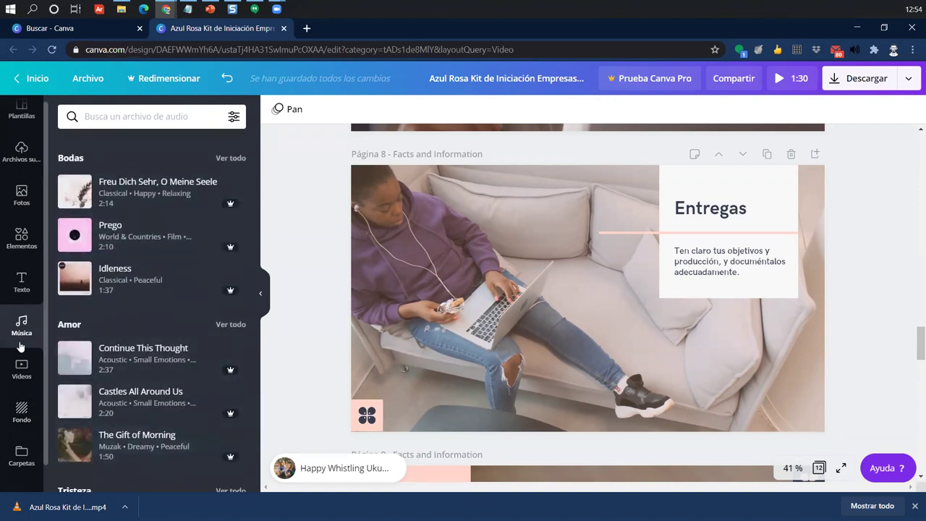
Step: Clear the "Tecnología" search in the video library and check the video categories, backgrounds and folders
{"action": "left_click", "coordinate": [21, 371]}
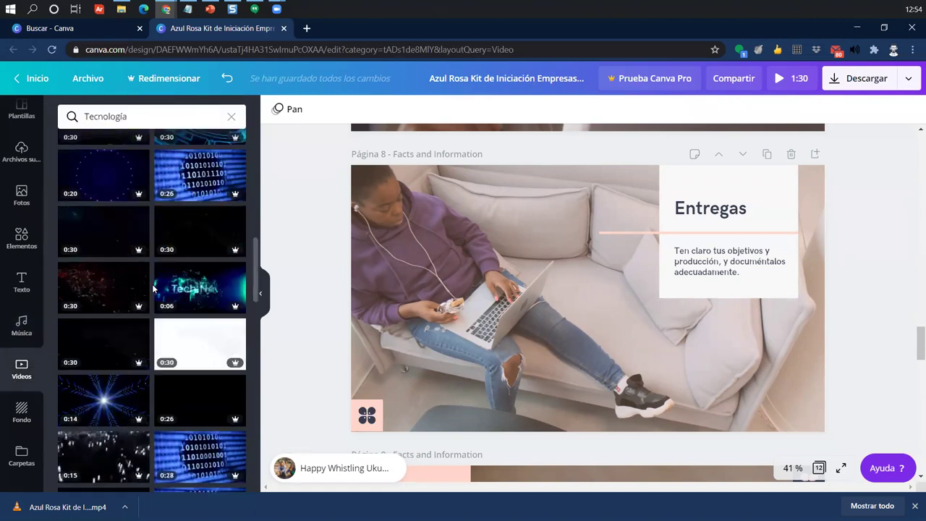
{"action": "left_click", "coordinate": [230, 116]}
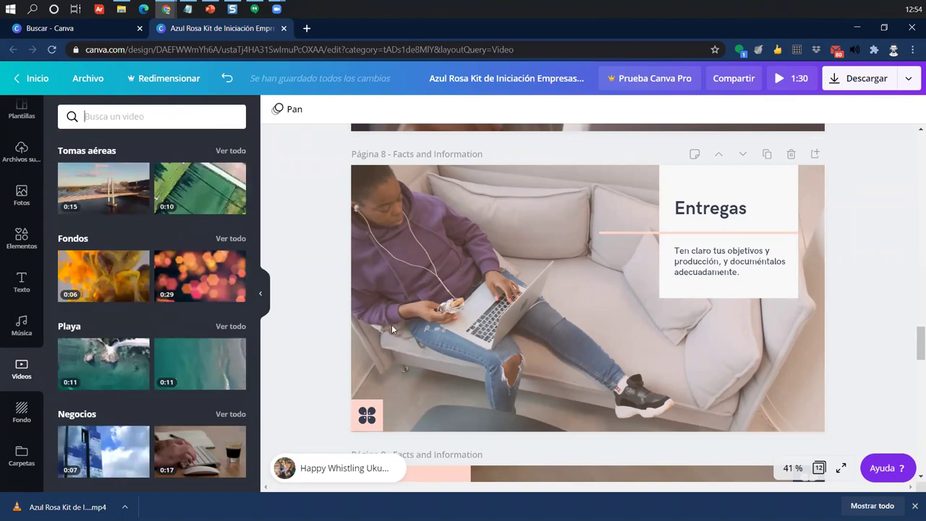
{"action": "scroll", "coordinate": [395, 325], "scroll_direction": "up", "scroll_amount": 10}
{"action": "scroll", "coordinate": [398, 327], "scroll_direction": "up", "scroll_amount": 5}
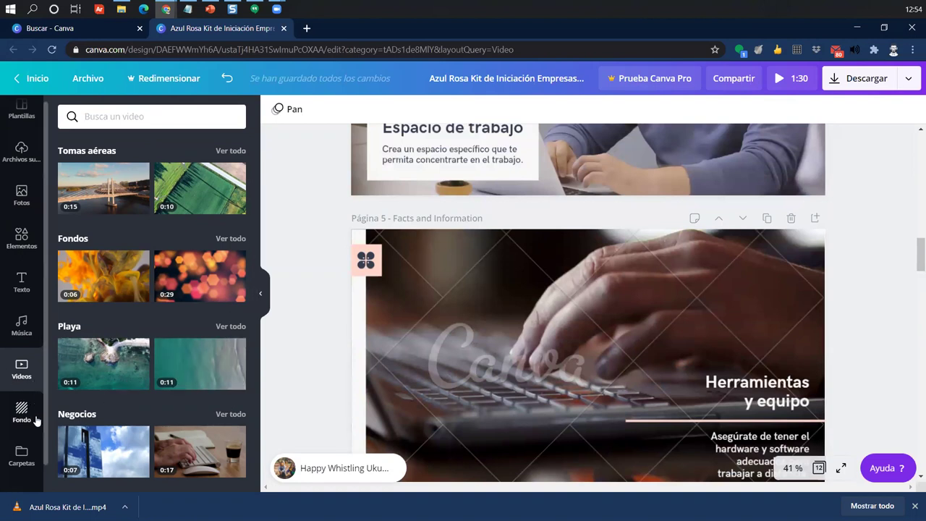
{"action": "left_click", "coordinate": [10, 416]}
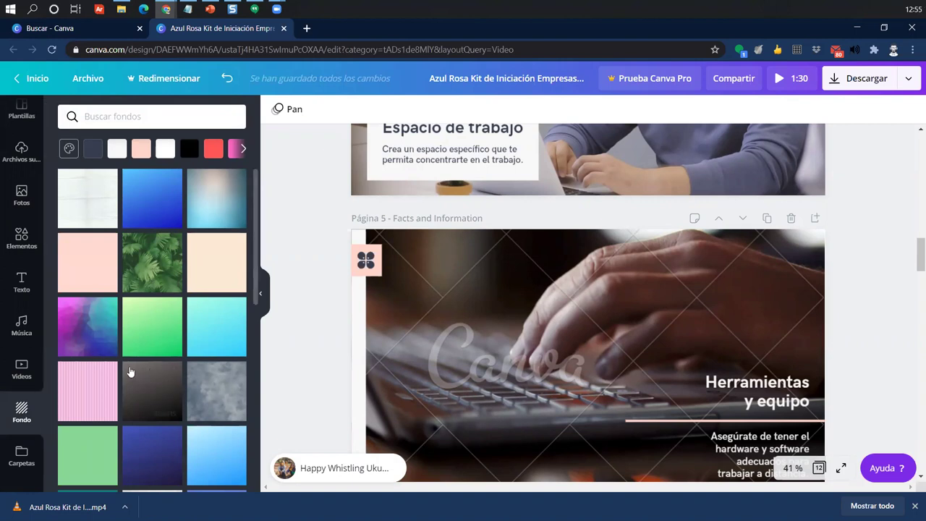
{"action": "left_click", "coordinate": [22, 451]}
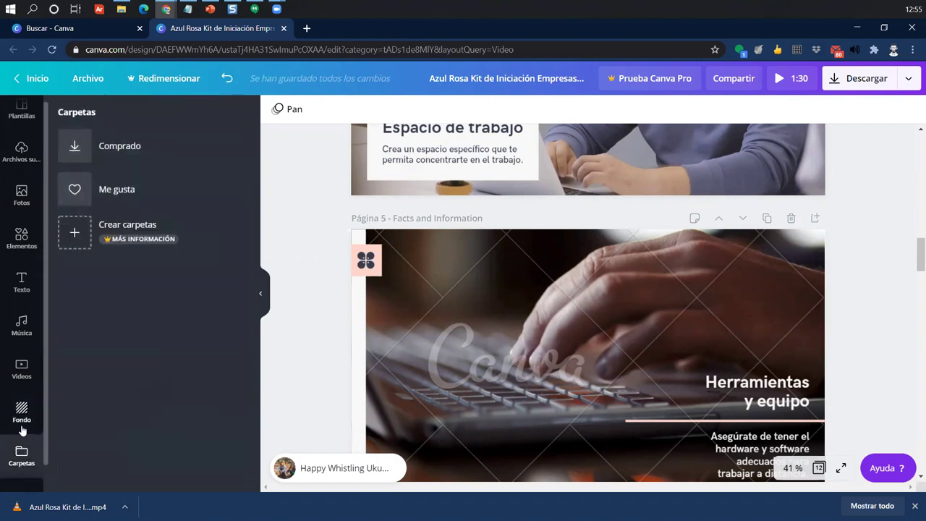
Step: View the Canva Pro trial offer behind the folder creation option and dismiss it
{"action": "left_click", "coordinate": [129, 237]}
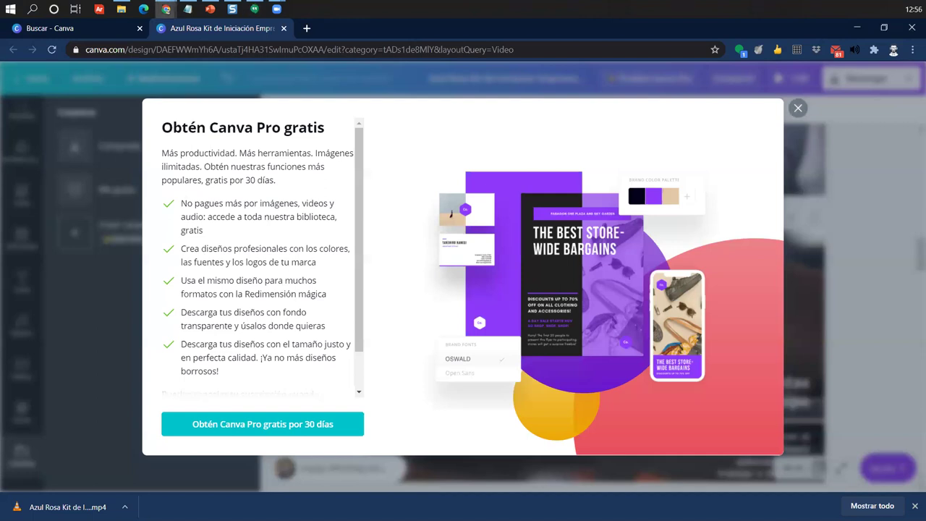
{"action": "key", "text": "super+e"}
{"action": "key", "text": "alt+Tab"}
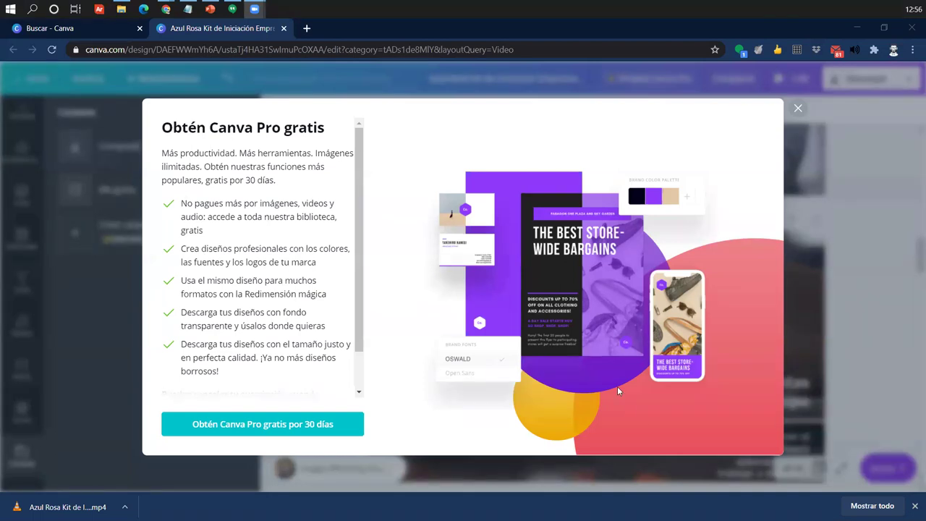
{"action": "left_click", "coordinate": [797, 108]}
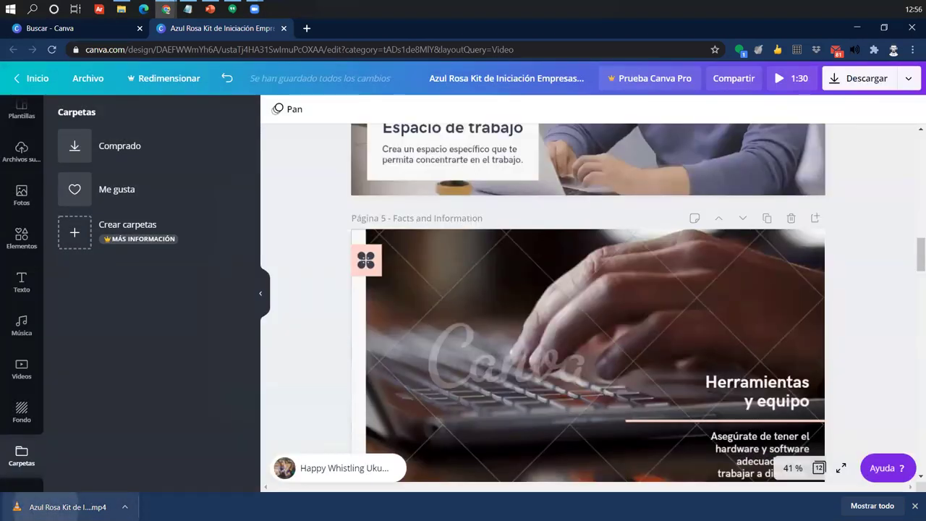
Step: Play the downloaded MP4 full screen in VLC, skip through its scenes and return to Canva
{"action": "left_click", "coordinate": [69, 506]}
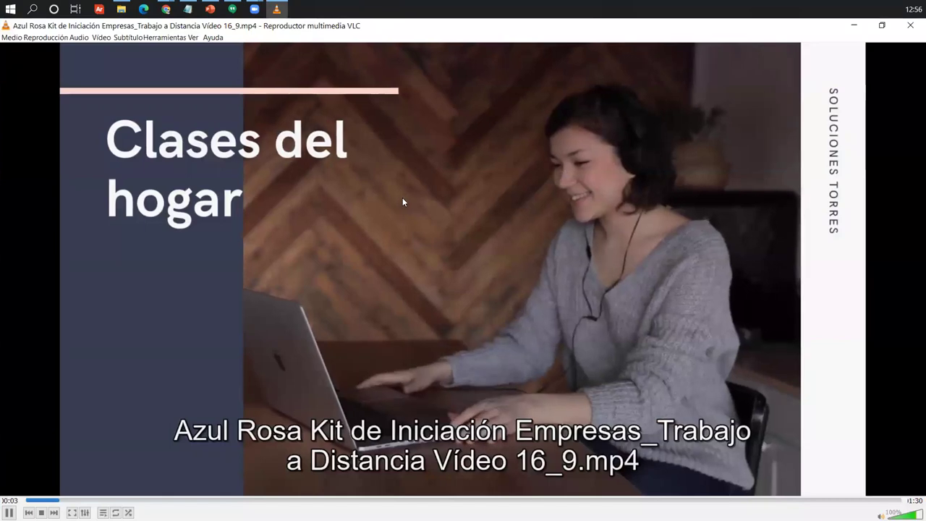
{"action": "double_click", "coordinate": [402, 197]}
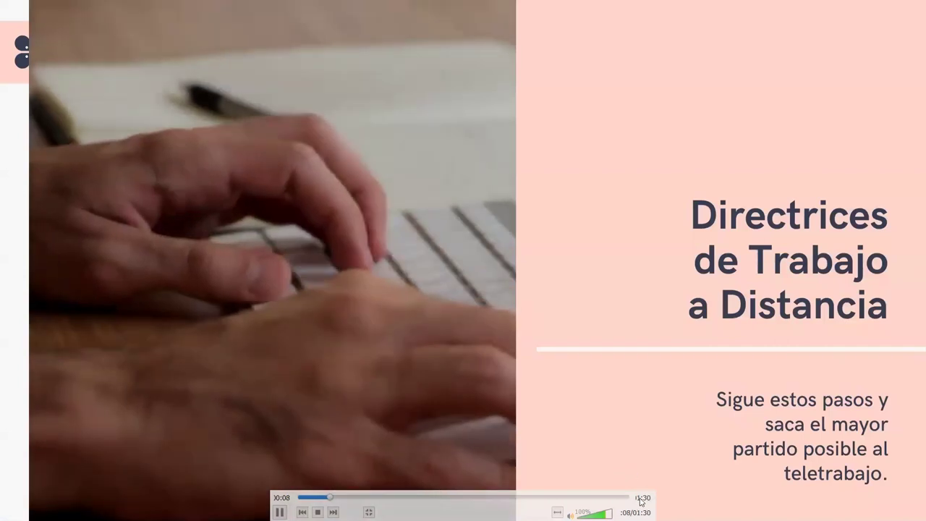
{"action": "left_click", "coordinate": [357, 500]}
{"action": "left_click", "coordinate": [438, 499]}
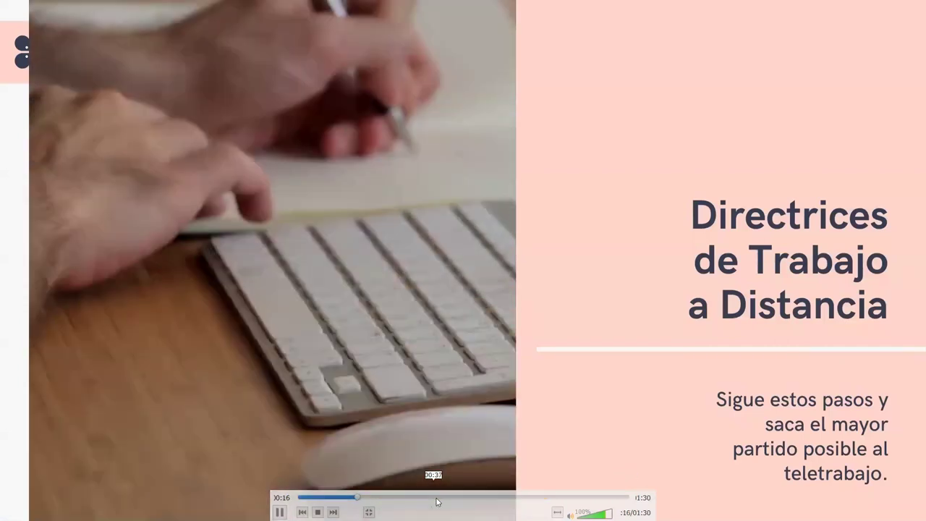
{"action": "left_click", "coordinate": [495, 499]}
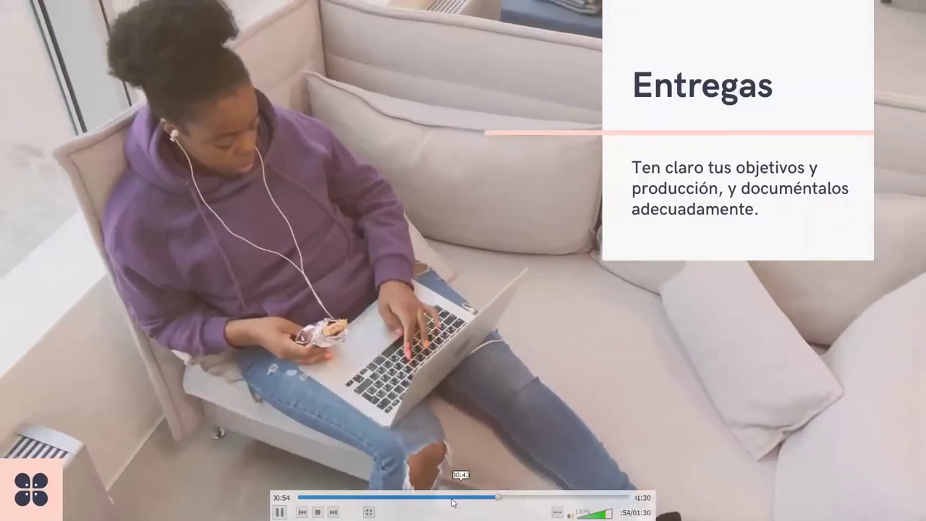
{"action": "left_click", "coordinate": [449, 500]}
{"action": "left_click", "coordinate": [364, 499]}
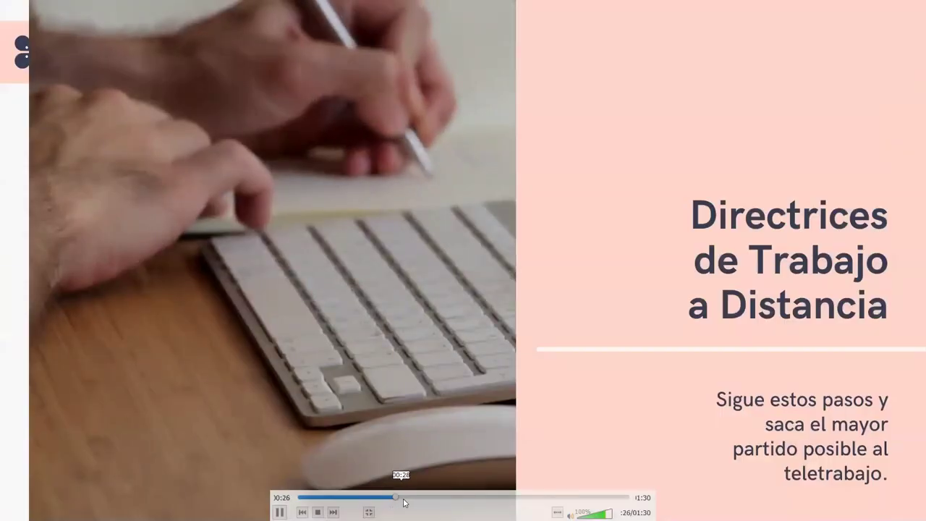
{"action": "left_click", "coordinate": [395, 499]}
{"action": "left_click", "coordinate": [411, 499]}
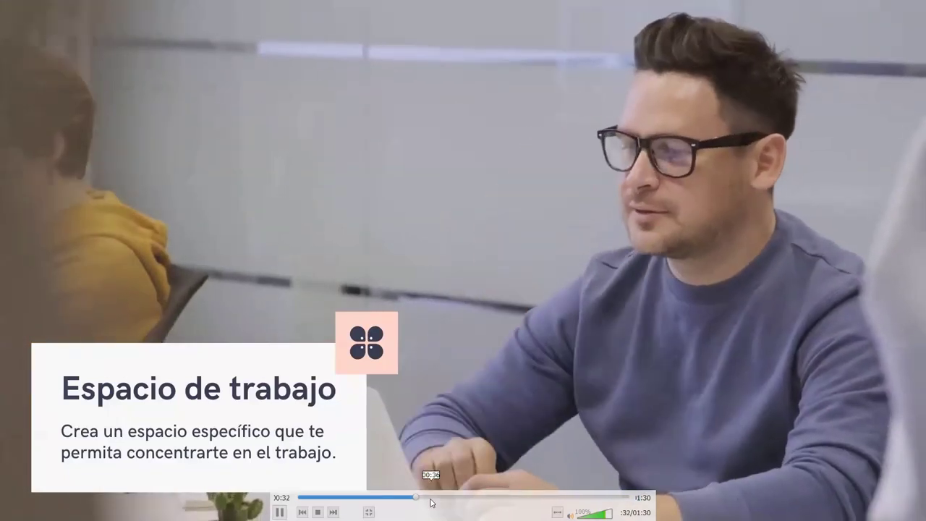
{"action": "left_click", "coordinate": [442, 498]}
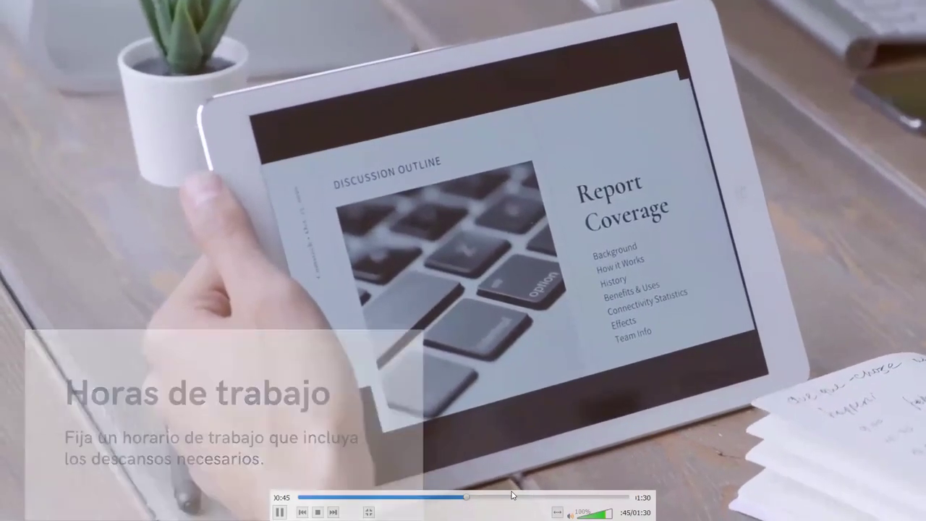
{"action": "left_click", "coordinate": [512, 497]}
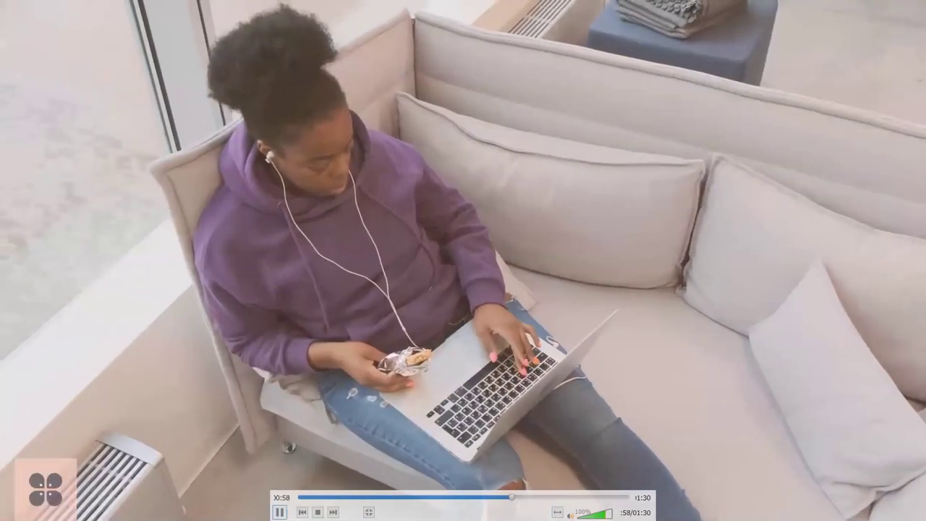
{"action": "key", "text": "alt+Tab"}
{"action": "key", "text": "alt+Tab"}
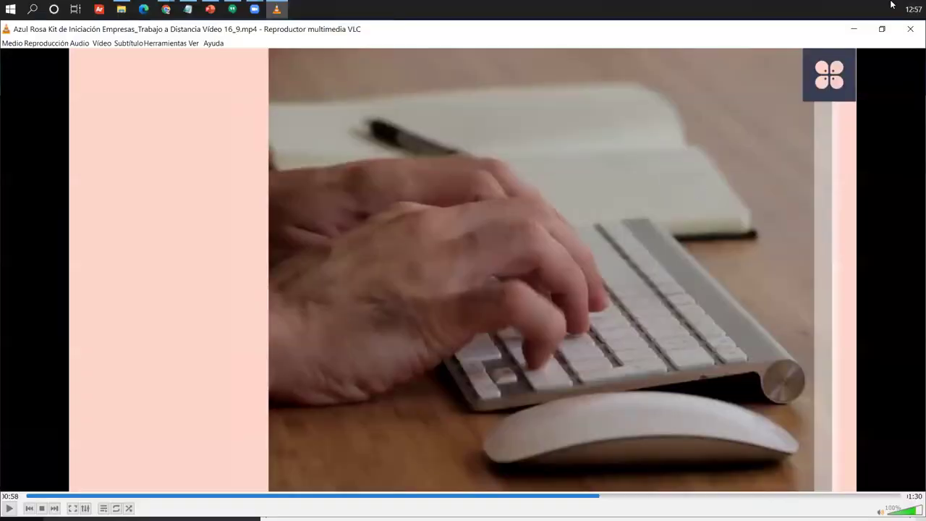
{"action": "key", "text": "alt+Tab"}
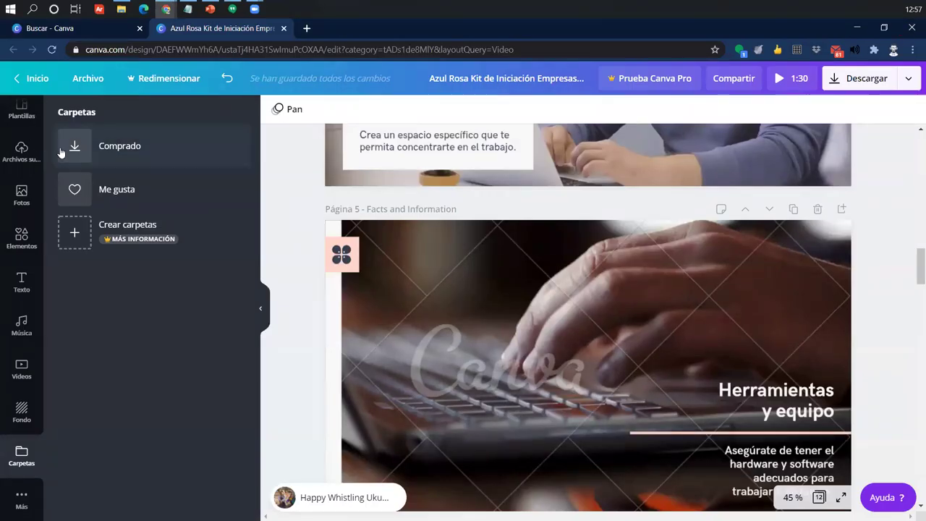
Step: Switch to the Descargas folder in File Explorer and examine the Azul Rosa video's location and size in its properties
{"action": "key", "text": "alt+Tab"}
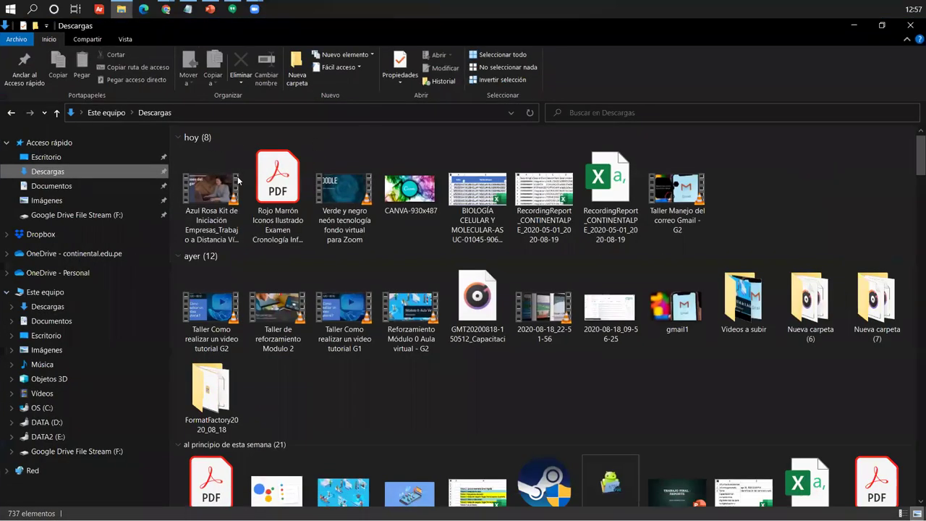
{"action": "left_click", "coordinate": [231, 186]}
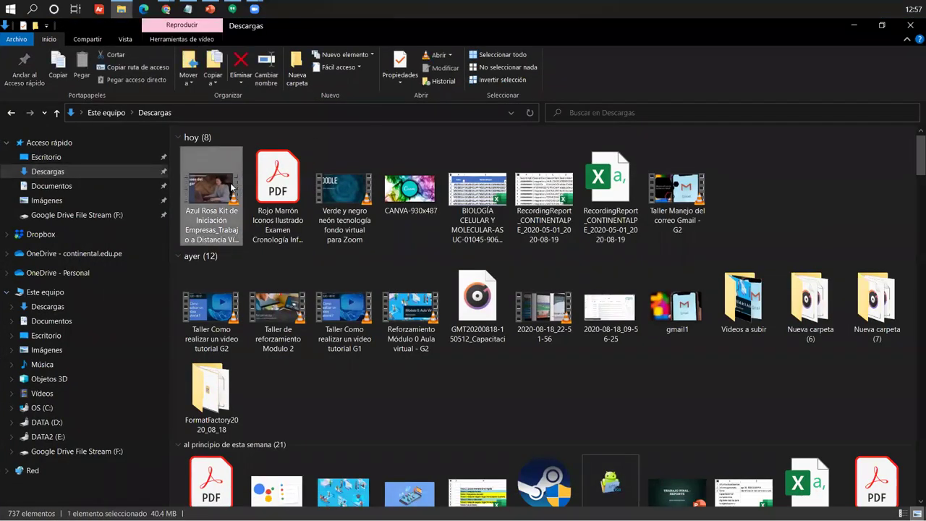
{"action": "double_click", "coordinate": [211, 192]}
{"action": "right_click", "coordinate": [215, 218]}
{"action": "left_click", "coordinate": [251, 512]}
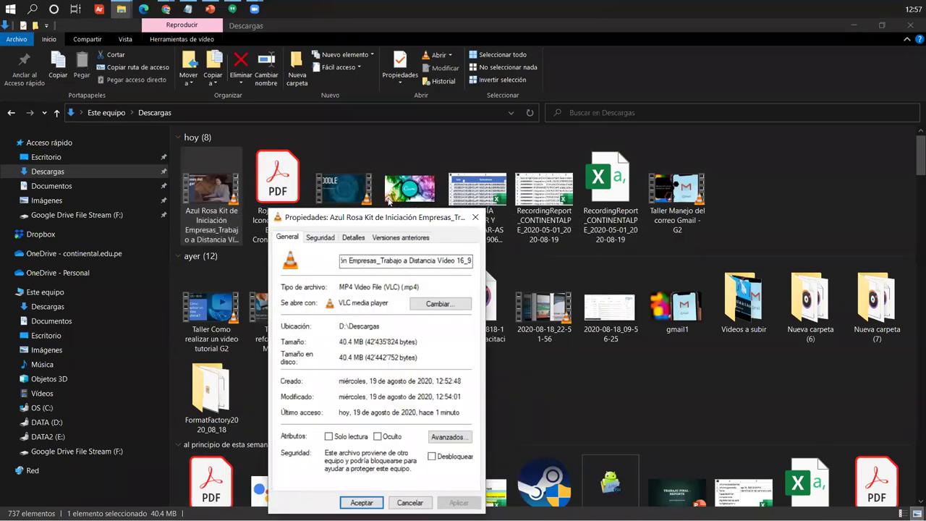
{"action": "left_click_drag", "start_coordinate": [396, 221], "coordinate": [408, 130]}
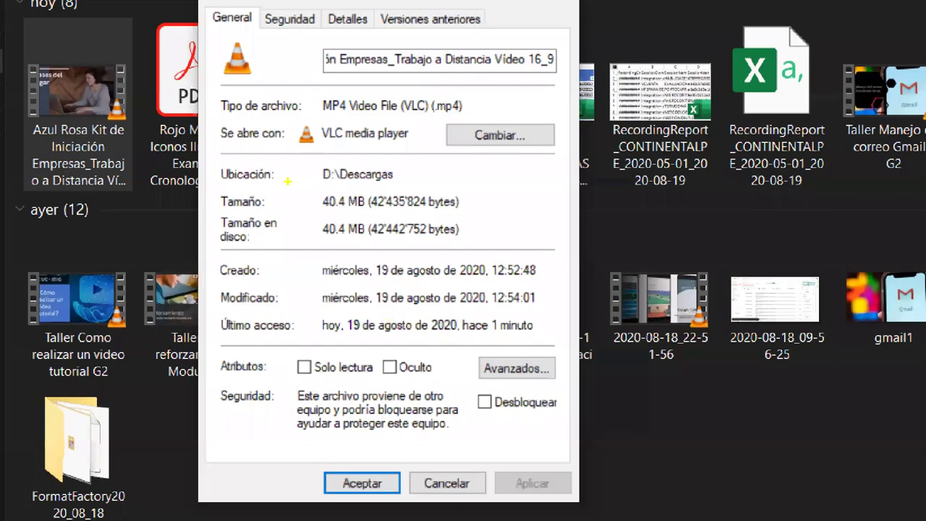
{"action": "mouse_move", "coordinate": [210, 164]}
{"action": "left_mouse_down"}
{"action": "mouse_move", "coordinate": [502, 280]}
{"action": "mouse_move", "coordinate": [518, 255]}
{"action": "left_mouse_up"}
{"action": "left_click_drag", "start_coordinate": [477, 199], "coordinate": [695, 115]}
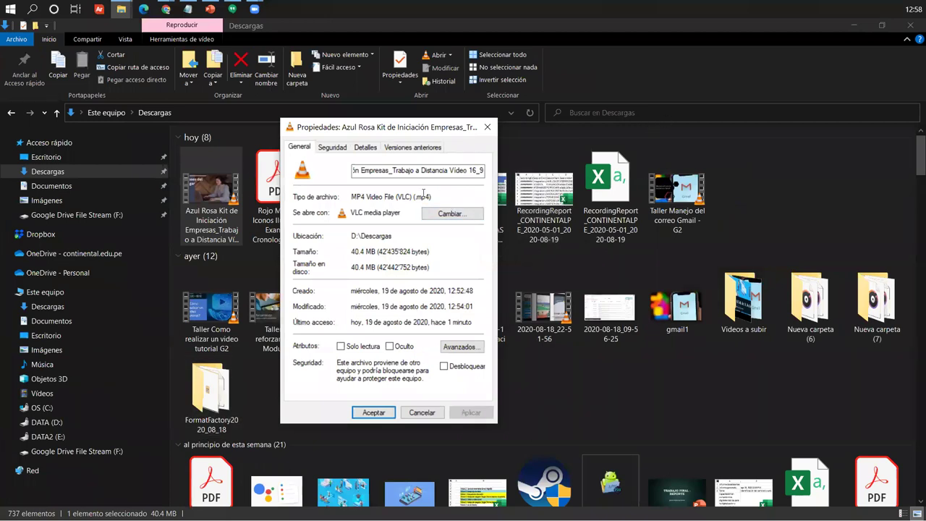
Step: Highlight the "Vídeo 16_9" ending of the file name, close the properties, return to Canva and collapse its side panel
{"action": "left_click_drag", "start_coordinate": [448, 170], "coordinate": [483, 171]}
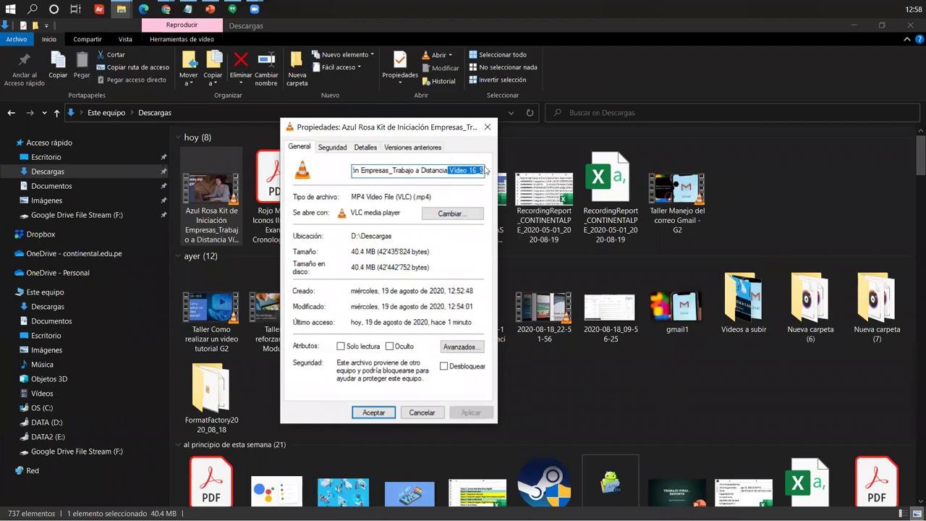
{"action": "left_click", "coordinate": [488, 126]}
{"action": "left_click", "coordinate": [821, 188]}
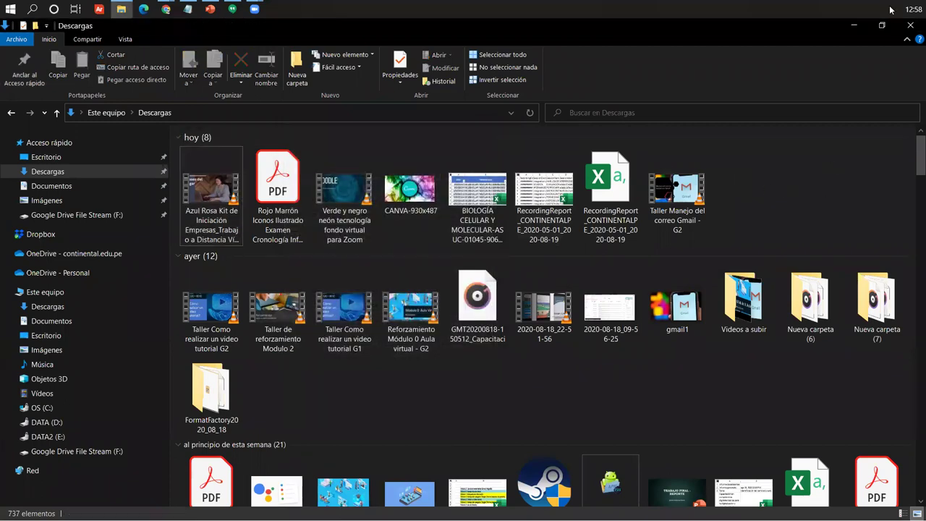
{"action": "left_click", "coordinate": [856, 26]}
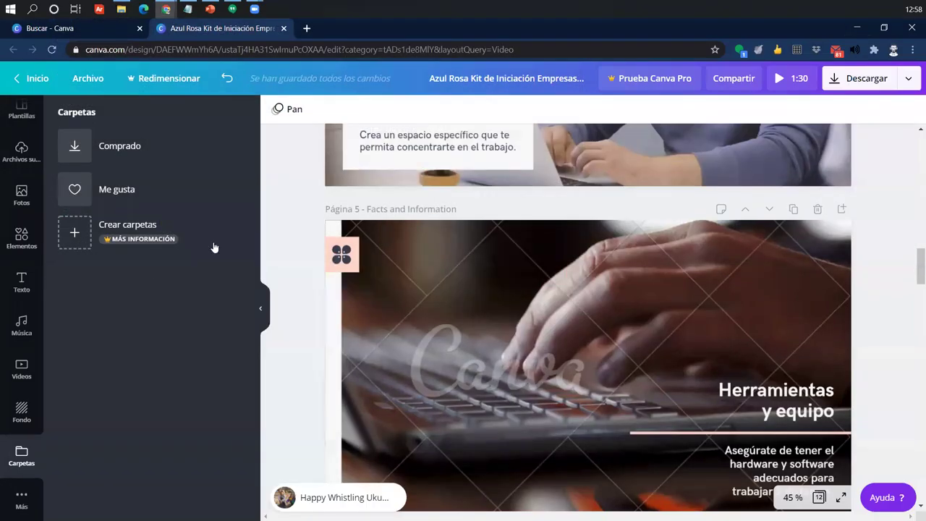
{"action": "left_click", "coordinate": [262, 308]}
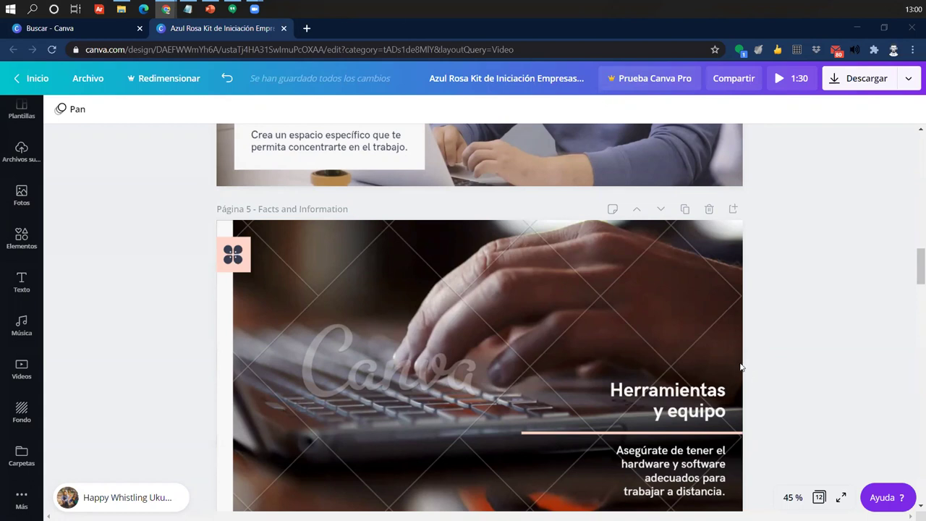
Step: Search Google for mentimeter in a new browser tab and open the Mentimeter website
{"action": "left_click", "coordinate": [306, 28]}
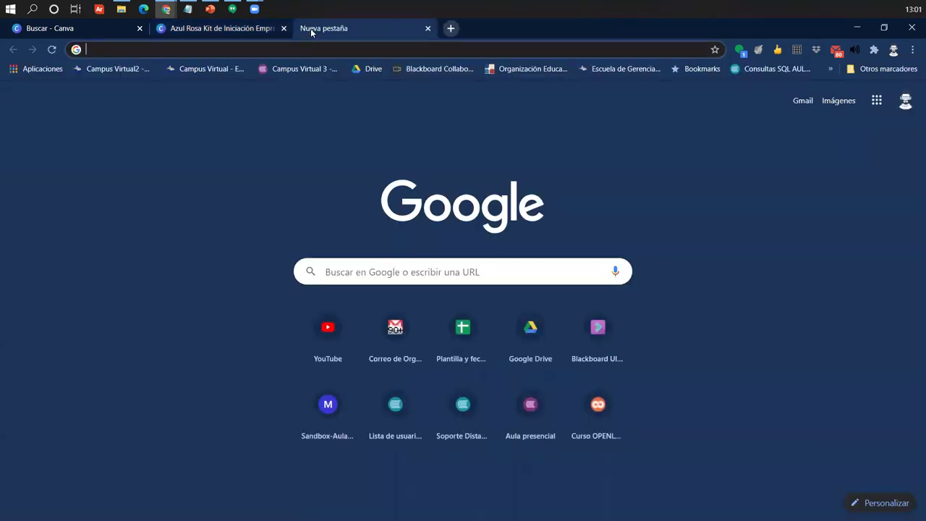
{"action": "type", "text": "me"}
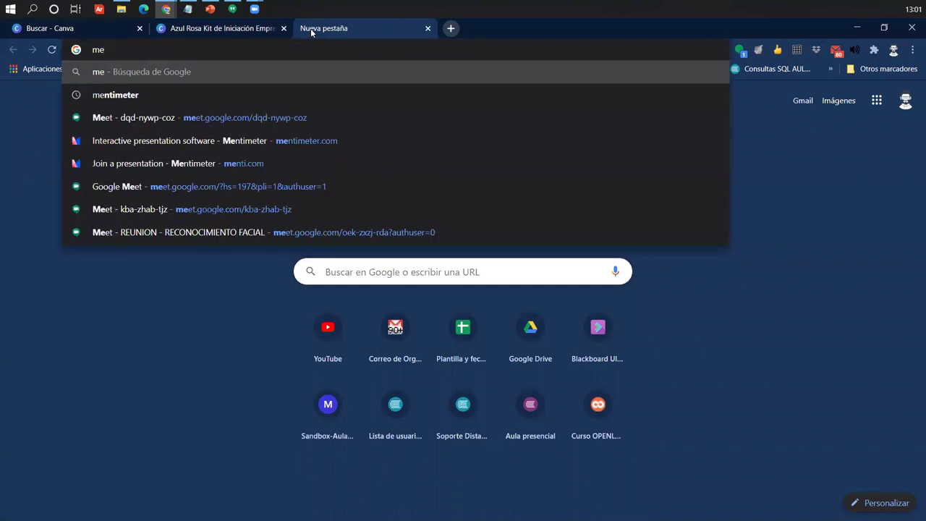
{"action": "key", "text": "Down"}
{"action": "key", "text": "Return"}
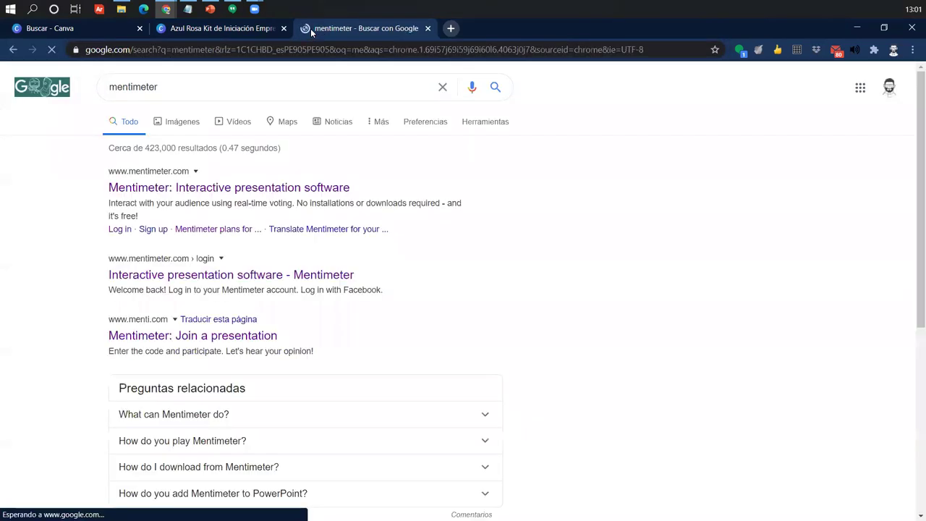
{"action": "double_click", "coordinate": [201, 87]}
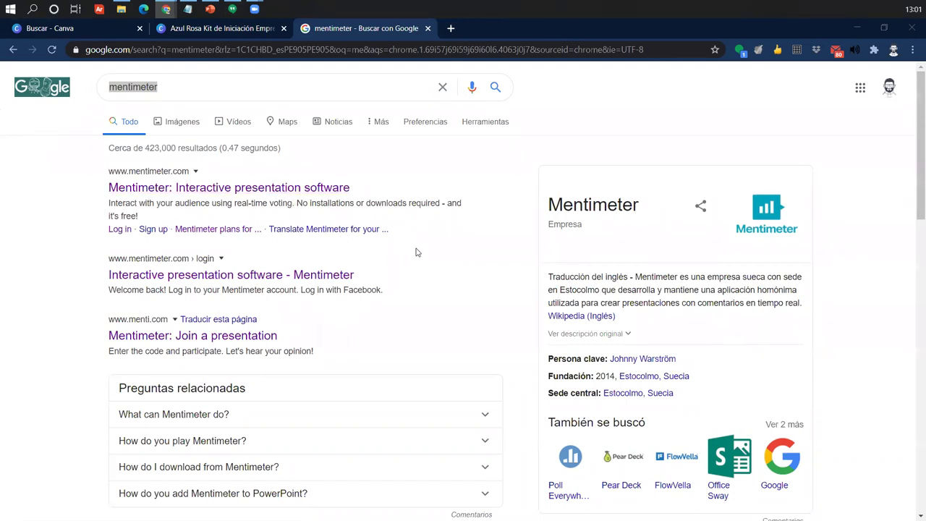
{"action": "left_click", "coordinate": [210, 188]}
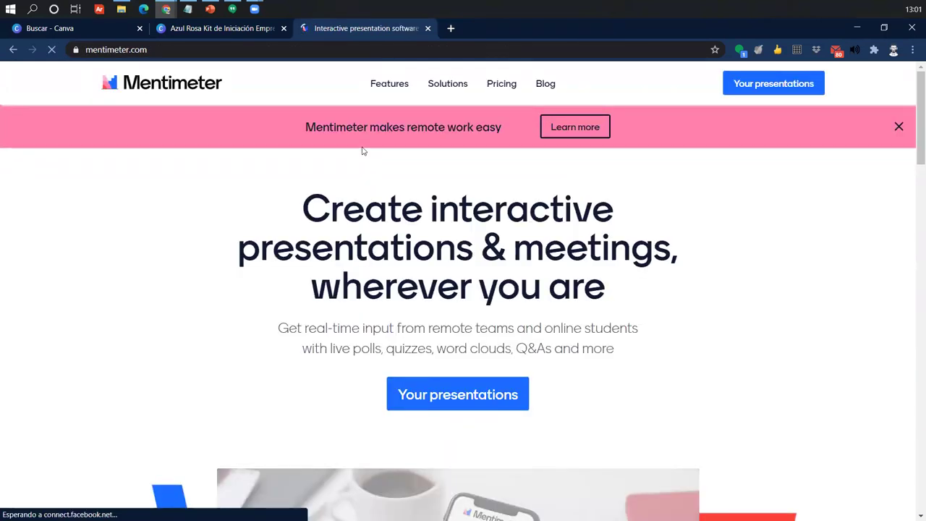
Step: Open Mentimeter's pricing page and examine the plan comparison, highlighting the Free plan's questions per presentation limit
{"action": "left_click", "coordinate": [492, 90]}
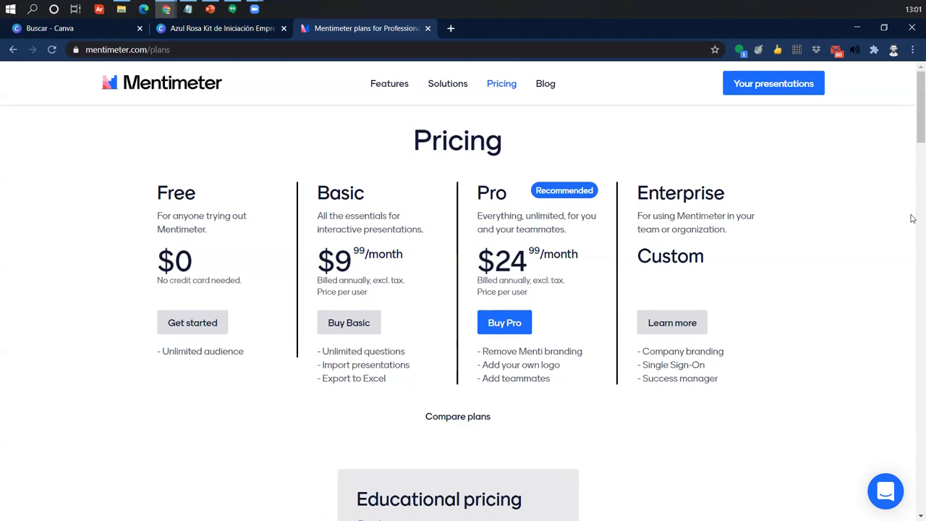
{"action": "scroll", "coordinate": [727, 215], "scroll_direction": "down", "scroll_amount": 5}
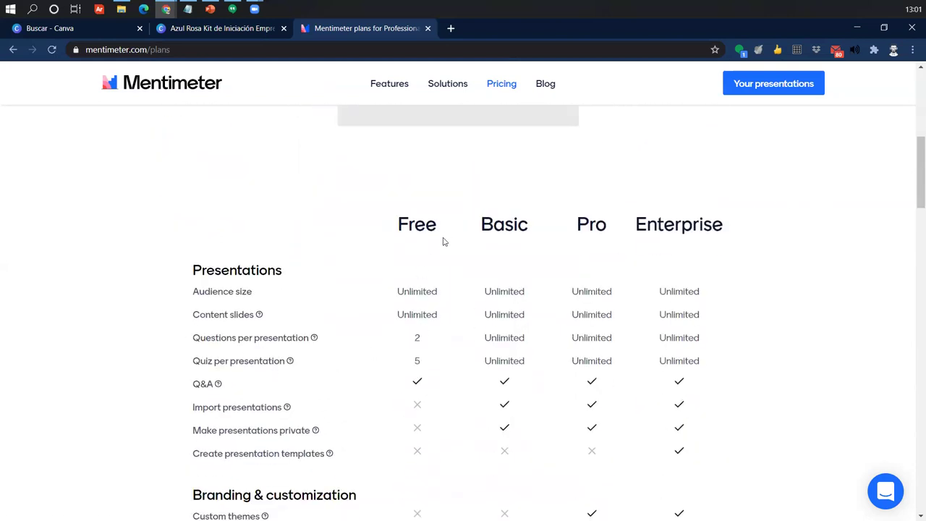
{"action": "left_click_drag", "start_coordinate": [178, 338], "coordinate": [345, 340]}
{"action": "left_click", "coordinate": [405, 343]}
{"action": "left_click_drag", "start_coordinate": [428, 343], "coordinate": [195, 339]}
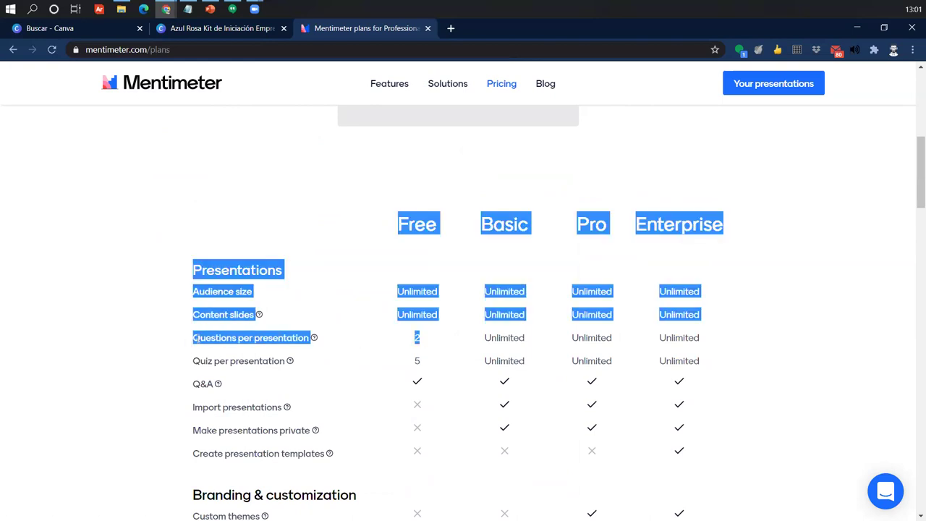
{"action": "left_click", "coordinate": [376, 332]}
{"action": "scroll", "coordinate": [282, 369], "scroll_direction": "down", "scroll_amount": 12}
{"action": "scroll", "coordinate": [487, 348], "scroll_direction": "up", "scroll_amount": 15}
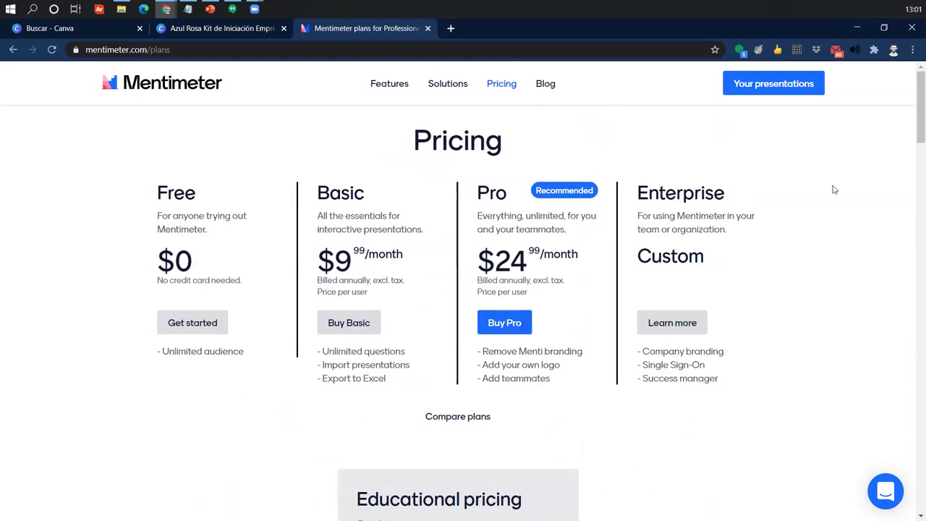
Step: Return to the Mentimeter home page, open the account's presentations and create a new presentation named "Cava"
{"action": "left_click", "coordinate": [173, 90]}
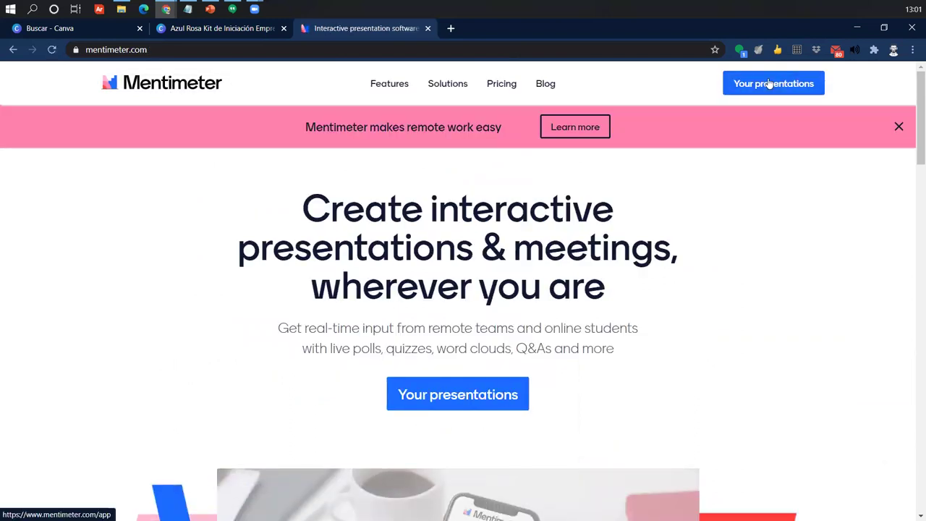
{"action": "left_click", "coordinate": [769, 84]}
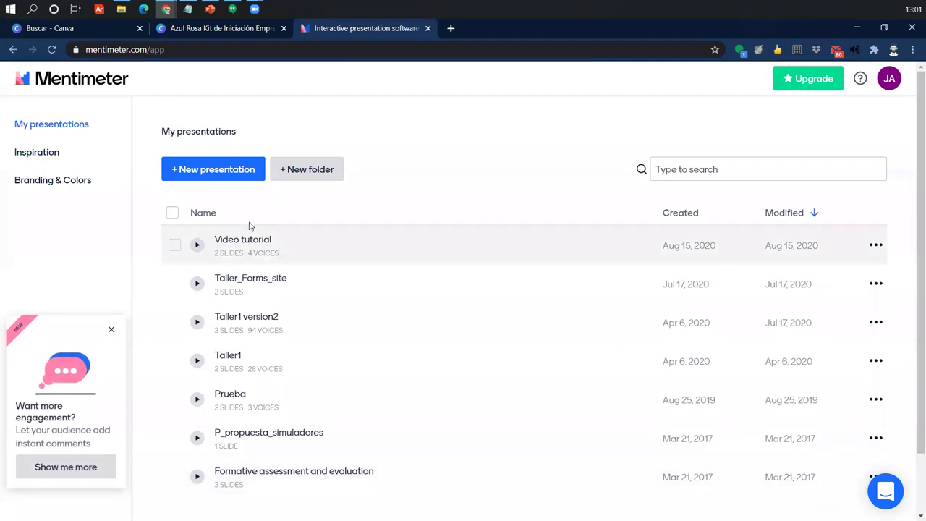
{"action": "scroll", "coordinate": [248, 418], "scroll_direction": "down", "scroll_amount": 1}
{"action": "scroll", "coordinate": [248, 413], "scroll_direction": "up", "scroll_amount": 1}
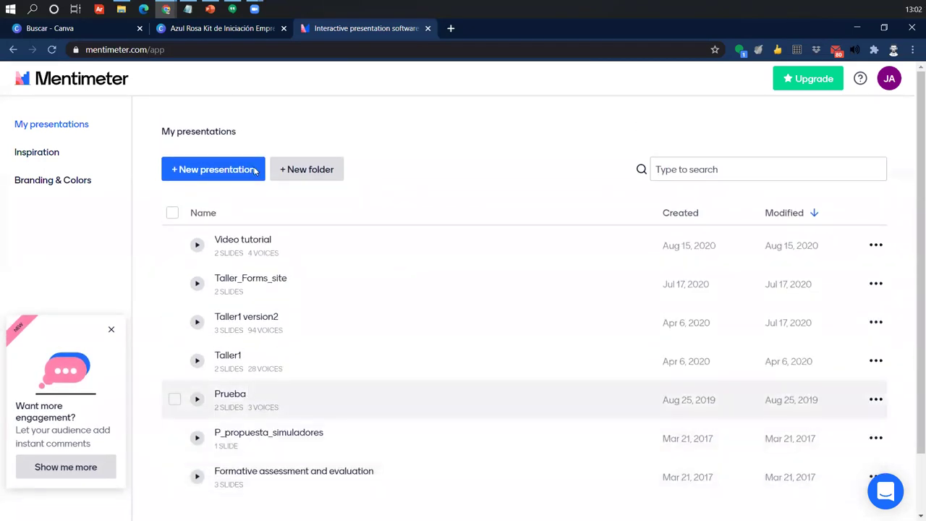
{"action": "left_click", "coordinate": [216, 179]}
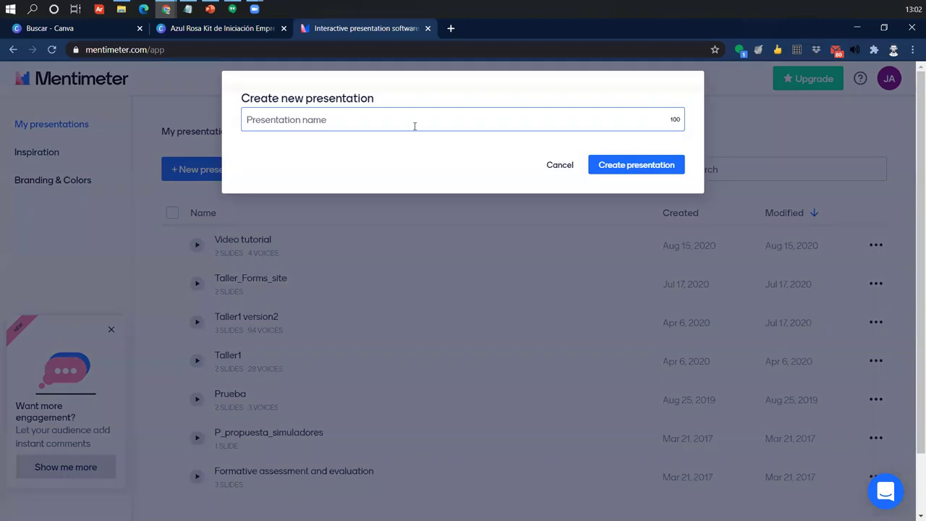
{"action": "type", "text": "Cava"}
{"action": "left_click", "coordinate": [653, 168]}
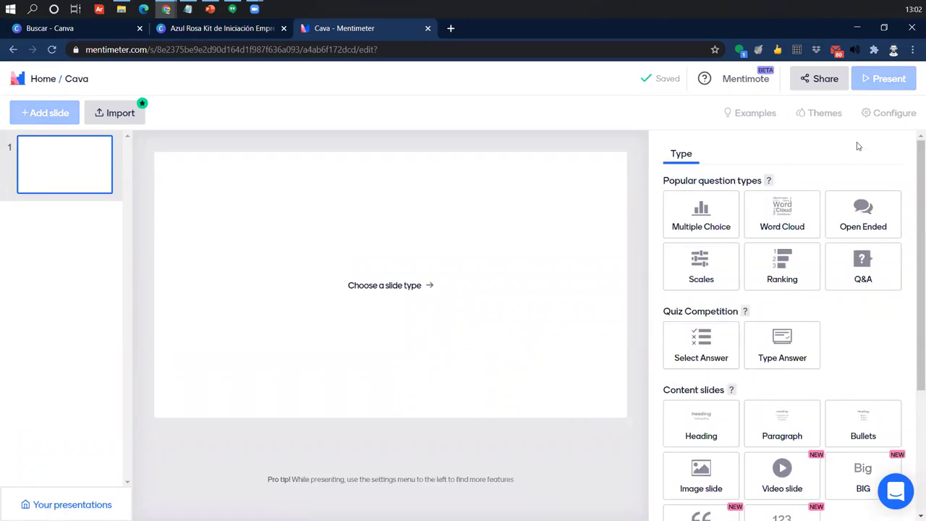
Step: Make the first slide a Multiple Choice question reading "Se entendio la sesión de hoy"
{"action": "scroll", "coordinate": [796, 380], "scroll_direction": "down", "scroll_amount": 3}
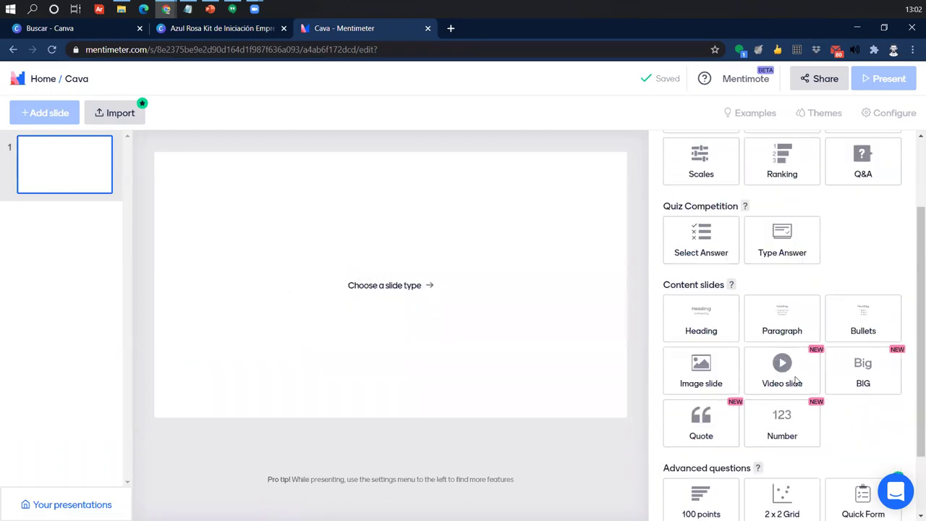
{"action": "scroll", "coordinate": [752, 380], "scroll_direction": "up", "scroll_amount": 2}
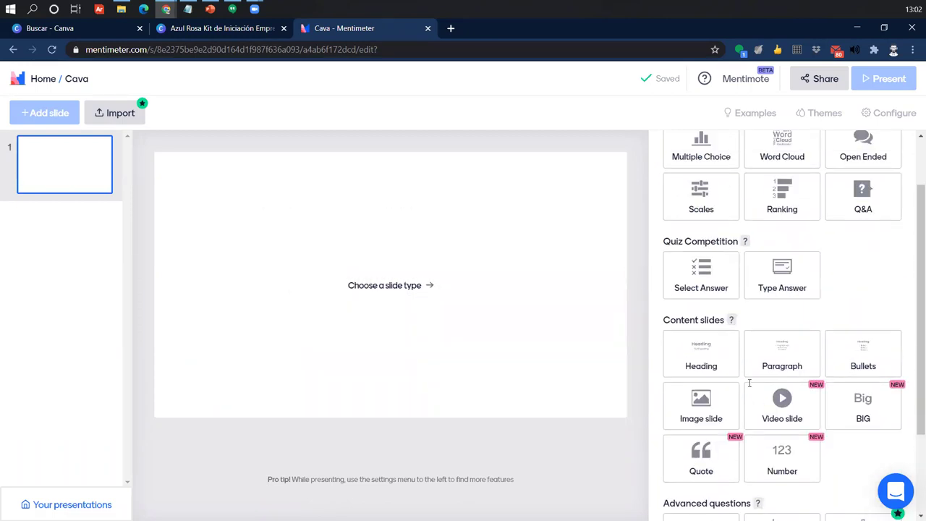
{"action": "scroll", "coordinate": [771, 367], "scroll_direction": "down", "scroll_amount": 1}
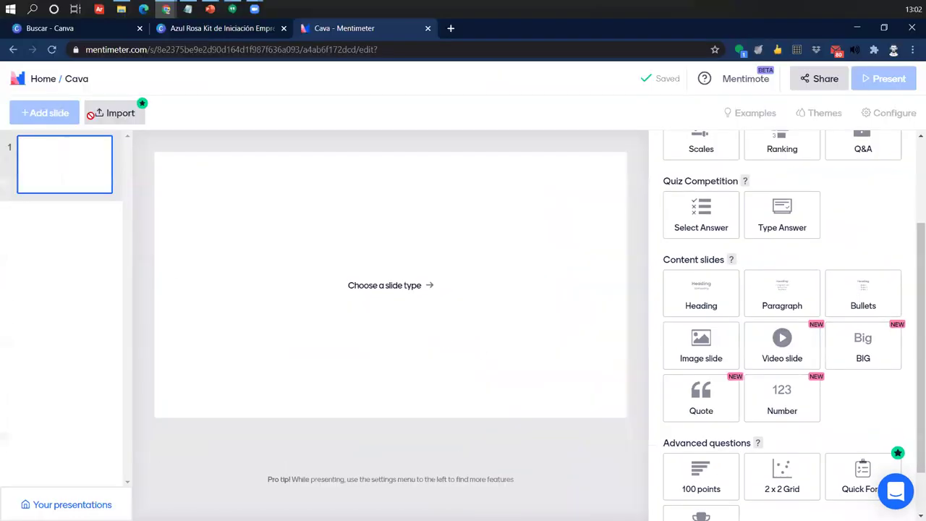
{"action": "scroll", "coordinate": [760, 399], "scroll_direction": "up", "scroll_amount": 3}
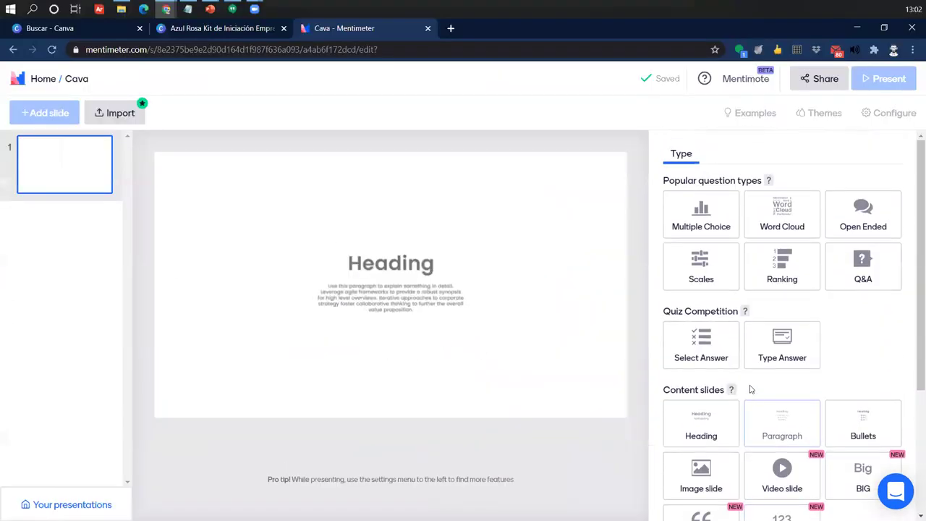
{"action": "scroll", "coordinate": [767, 362], "scroll_direction": "down", "scroll_amount": 1}
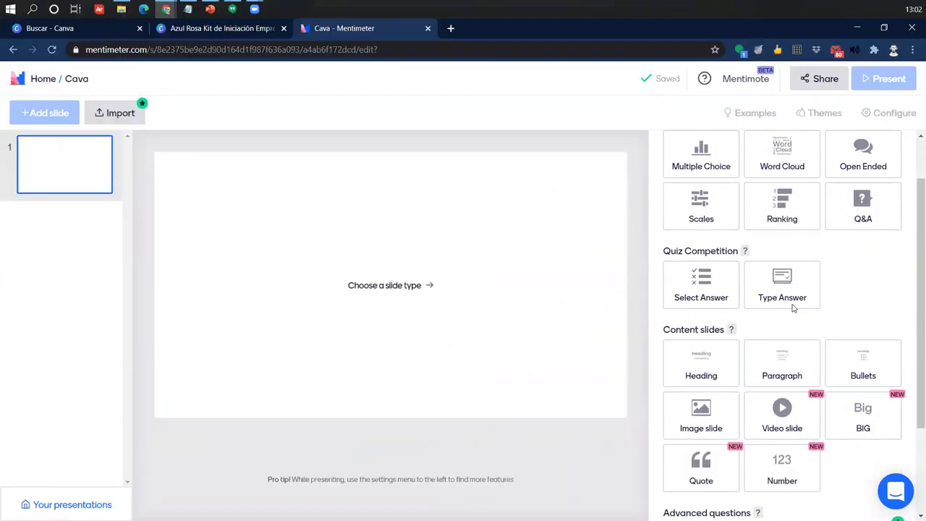
{"action": "left_click", "coordinate": [697, 148]}
{"action": "left_click", "coordinate": [727, 143]}
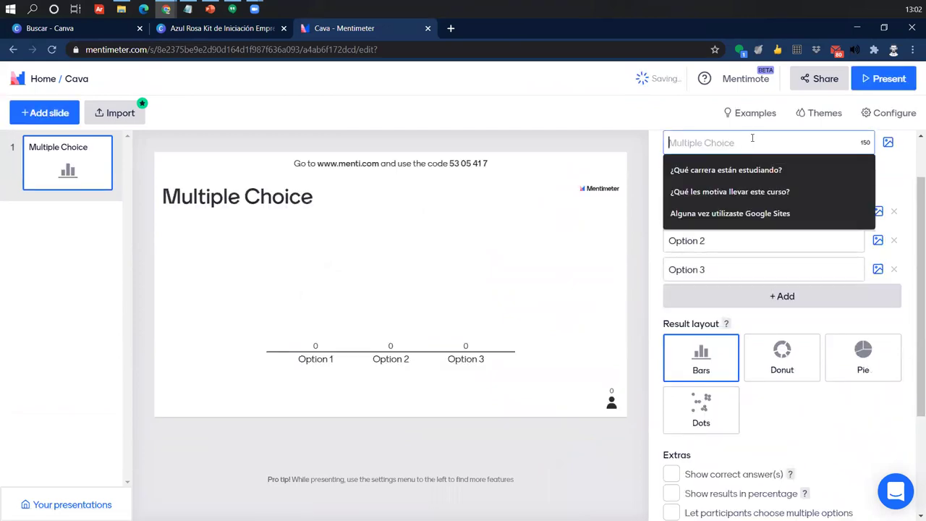
{"action": "type", "text": "Se "}
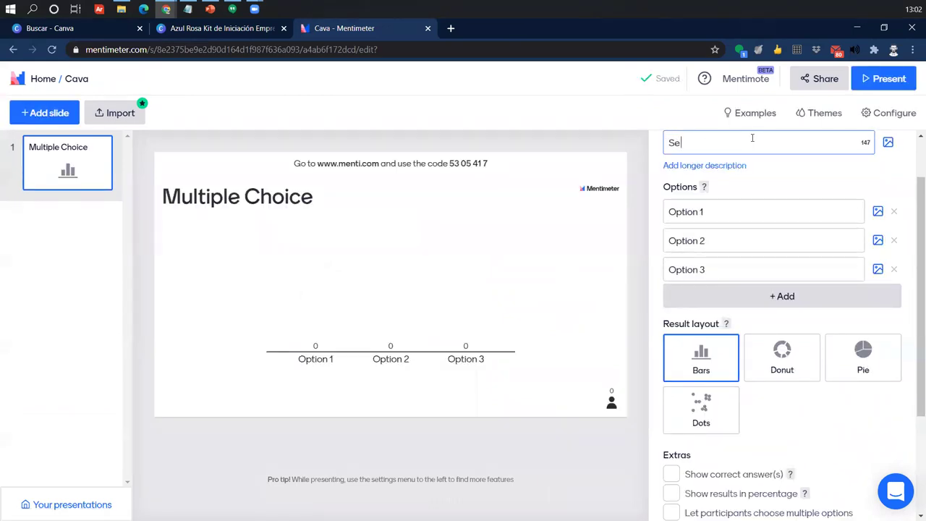
{"action": "type", "text": "entein"}
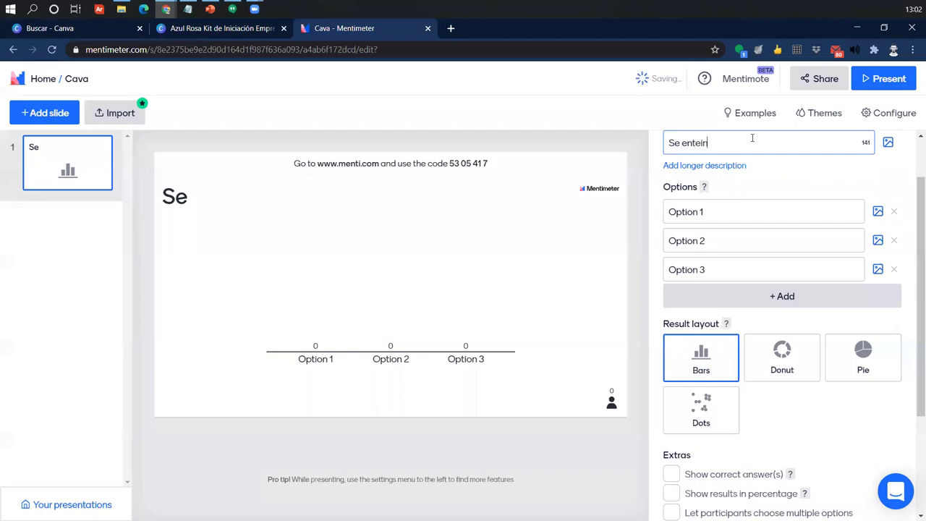
{"action": "key", "text": "BackSpace"}
{"action": "key", "text": "BackSpace"}
{"action": "type", "text": "rdio lo"}
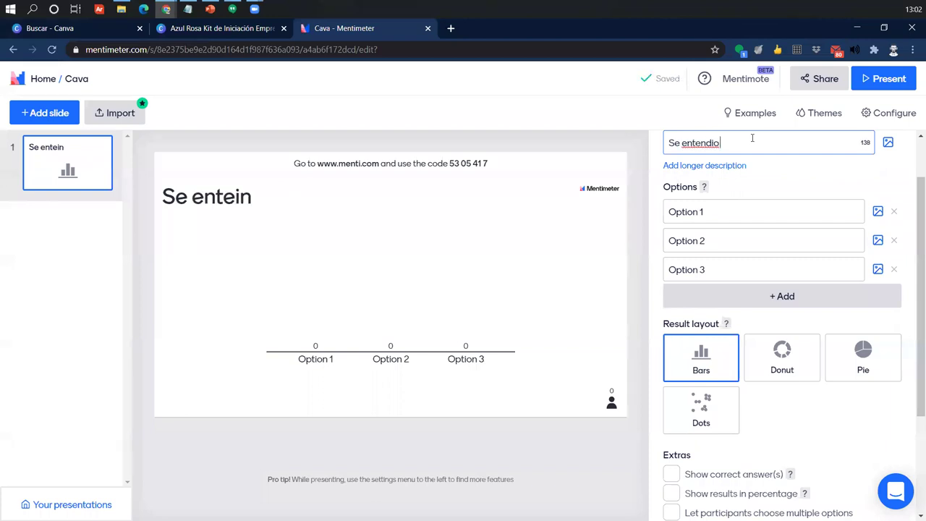
{"action": "type", "text": " se"}
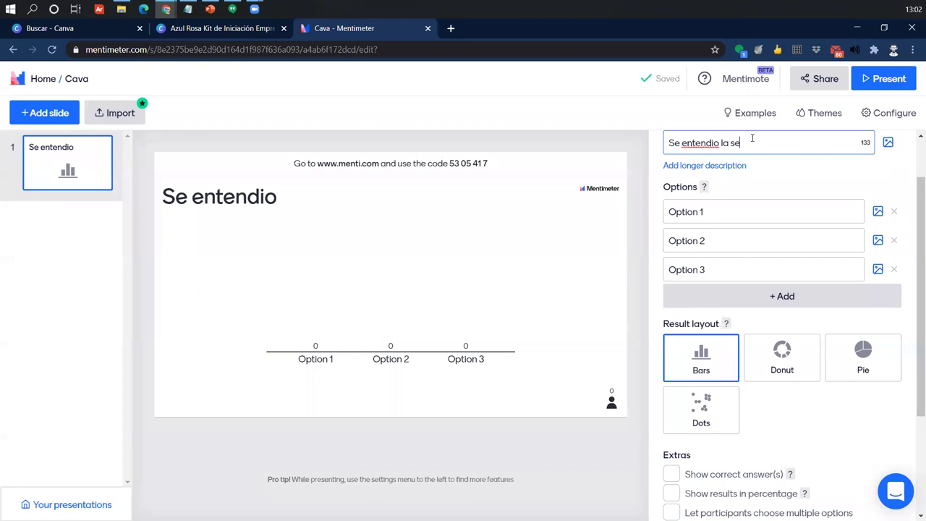
{"action": "type", "text": "sión de hoy"}
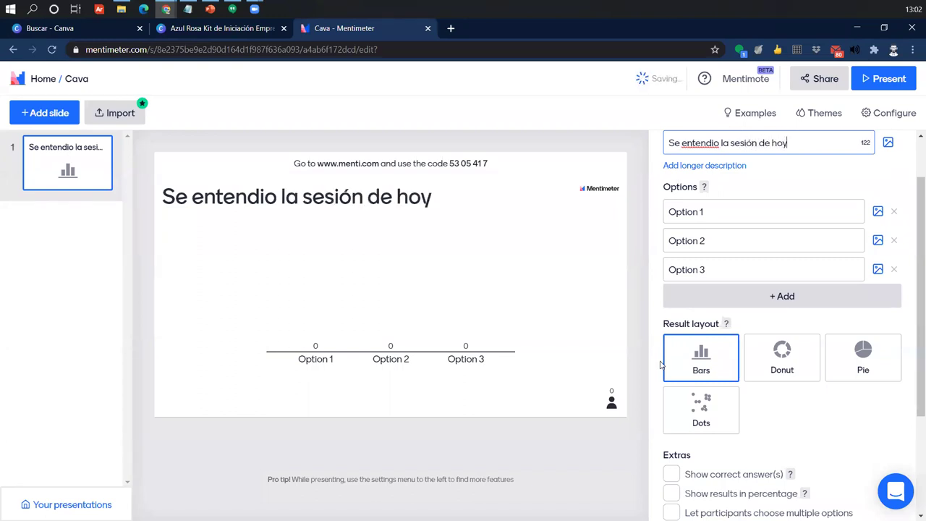
Step: Remove the third answer option and set the remaining two options to "SI" and "No"
{"action": "left_click", "coordinate": [746, 213]}
{"action": "left_click", "coordinate": [895, 269]}
{"action": "left_click", "coordinate": [722, 207]}
{"action": "type", "text": "Si"}
{"action": "left_click", "coordinate": [633, 209]}
{"action": "key", "text": "Tab"}
{"action": "type", "text": "n"}
{"action": "key", "text": "BackSpace"}
{"action": "type", "text": "No"}
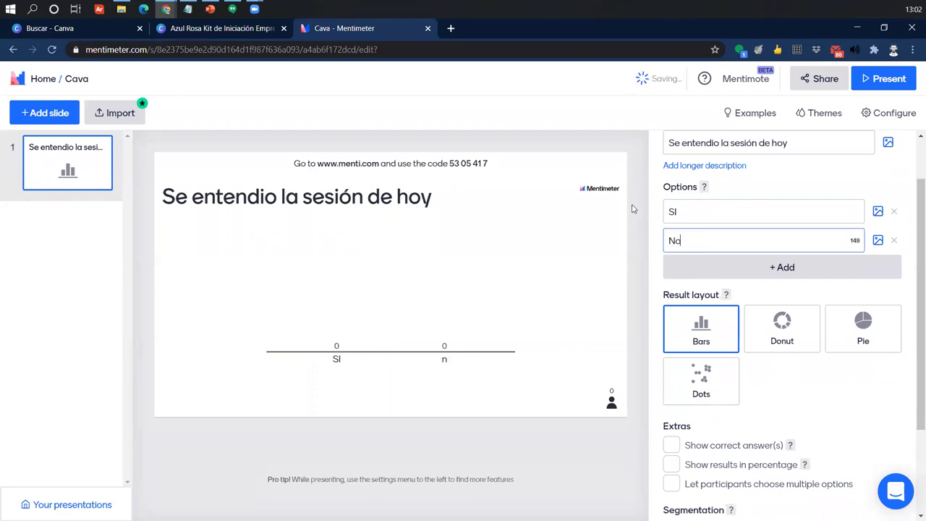
Step: Set the question's result layout to Pie and show the results in percentage
{"action": "left_click", "coordinate": [843, 346]}
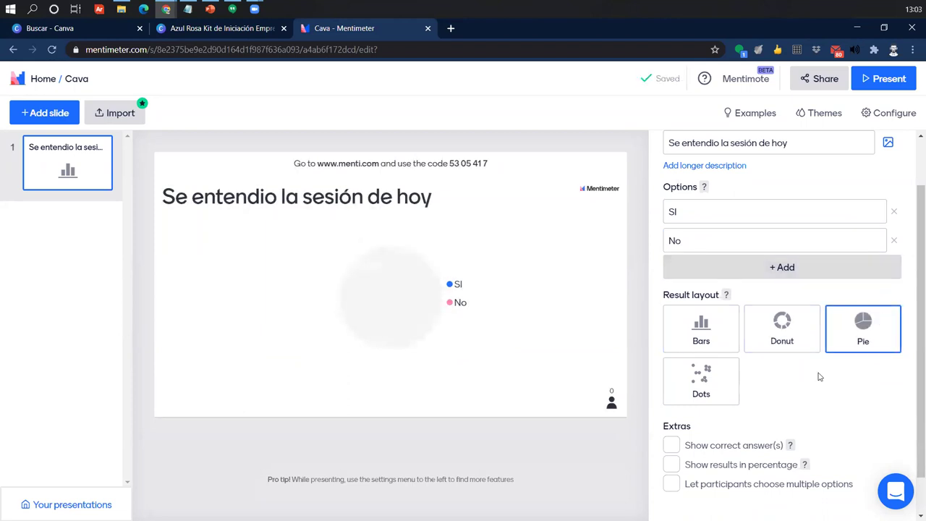
{"action": "left_click", "coordinate": [671, 465]}
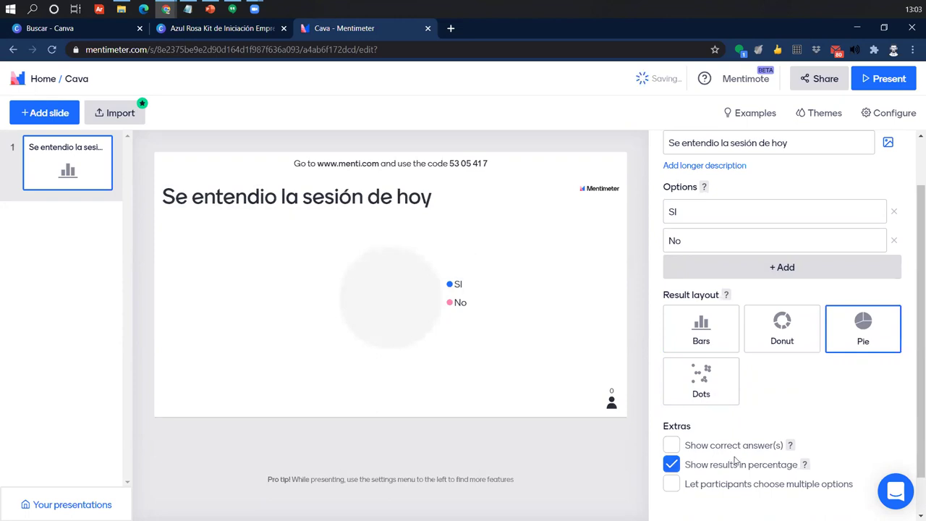
{"action": "scroll", "coordinate": [795, 449], "scroll_direction": "down", "scroll_amount": 1}
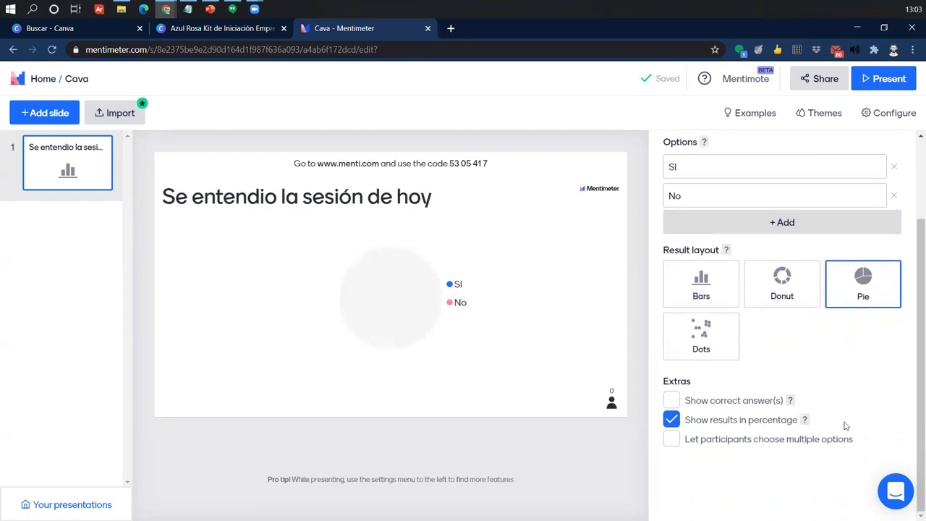
Step: Review the slide's customization settings and apply the Terminal theme to the presentation
{"action": "scroll", "coordinate": [765, 486], "scroll_direction": "up", "scroll_amount": 2}
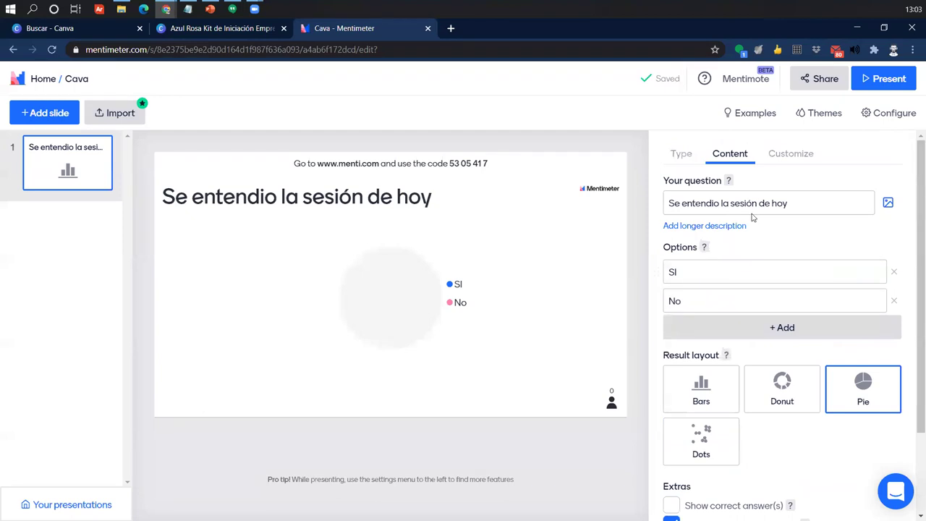
{"action": "left_click", "coordinate": [772, 154]}
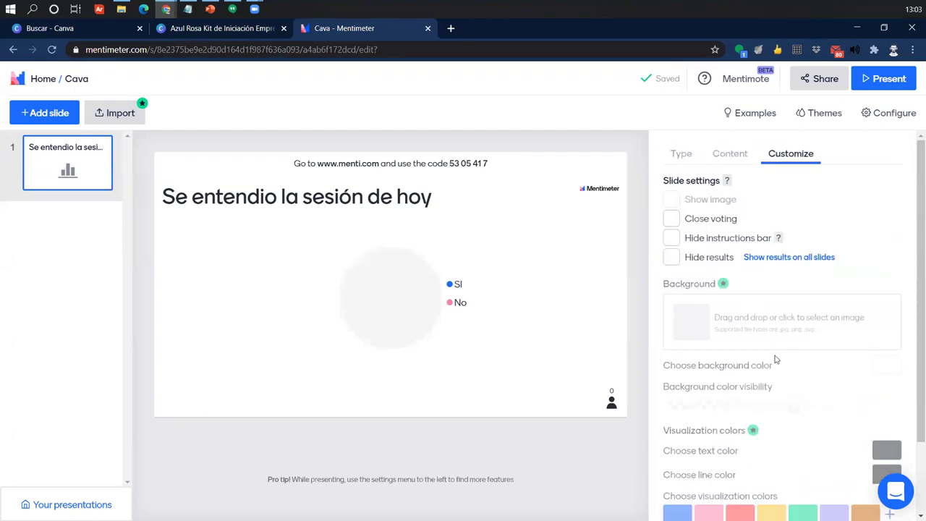
{"action": "scroll", "coordinate": [698, 215], "scroll_direction": "down", "scroll_amount": 3}
{"action": "scroll", "coordinate": [701, 181], "scroll_direction": "up", "scroll_amount": 3}
{"action": "left_click", "coordinate": [823, 114]}
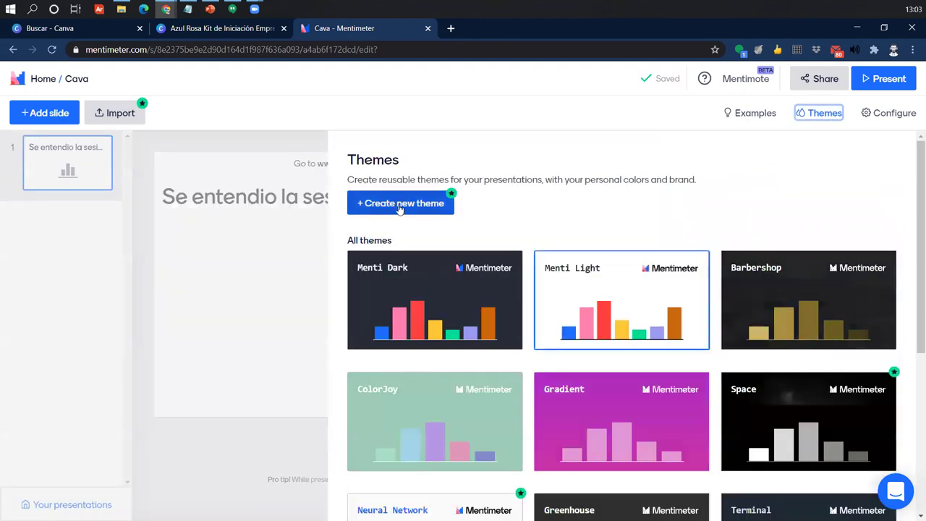
{"action": "scroll", "coordinate": [699, 275], "scroll_direction": "down", "scroll_amount": 2}
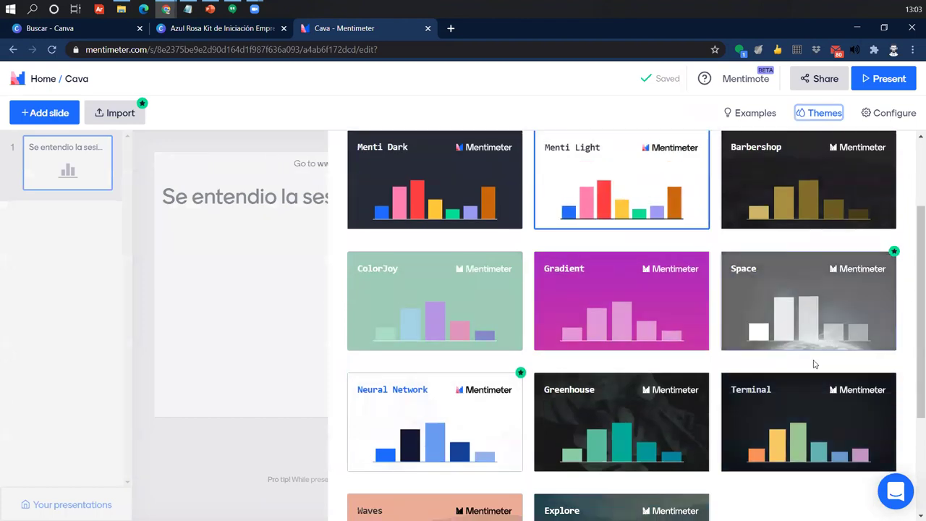
{"action": "left_click", "coordinate": [804, 439]}
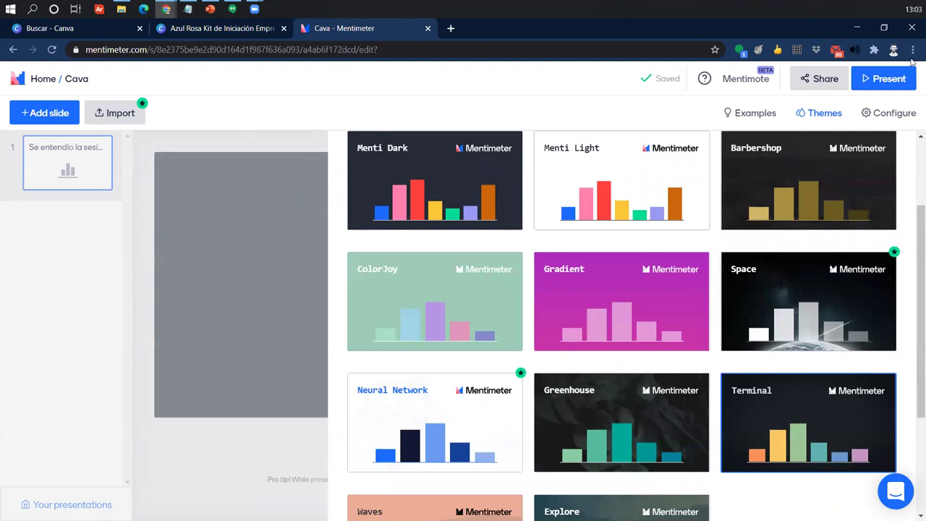
{"action": "left_click", "coordinate": [820, 113]}
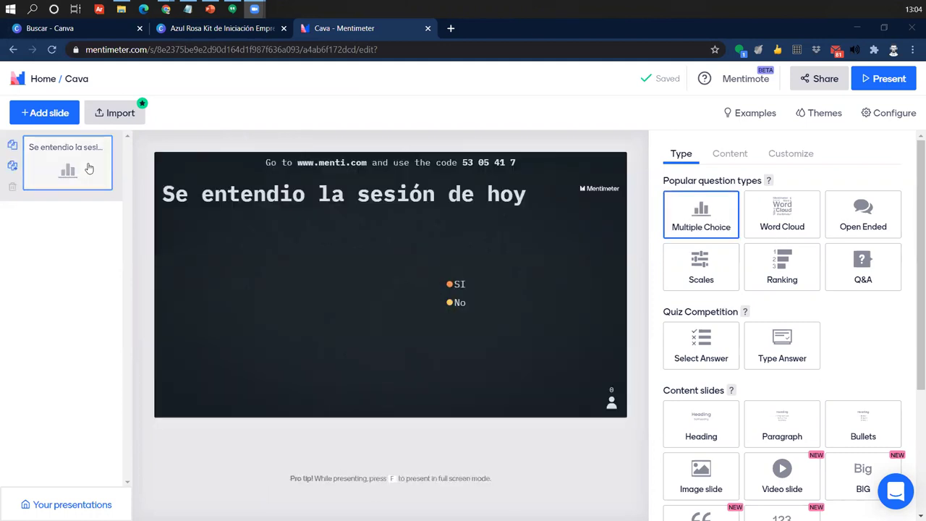
Step: Add a second slide of the Word Cloud type and enter the question "Mediante una palabra o más indique que si"
{"action": "left_click", "coordinate": [68, 113]}
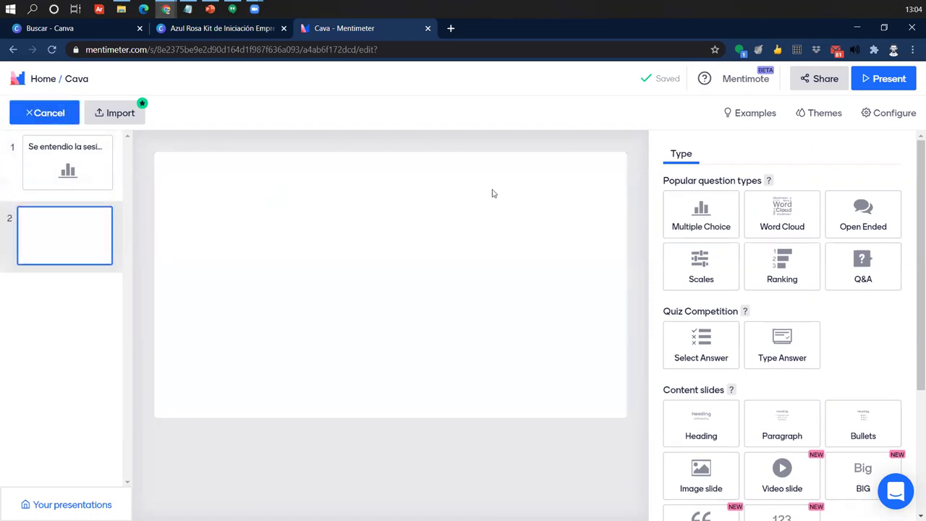
{"action": "left_click", "coordinate": [781, 231]}
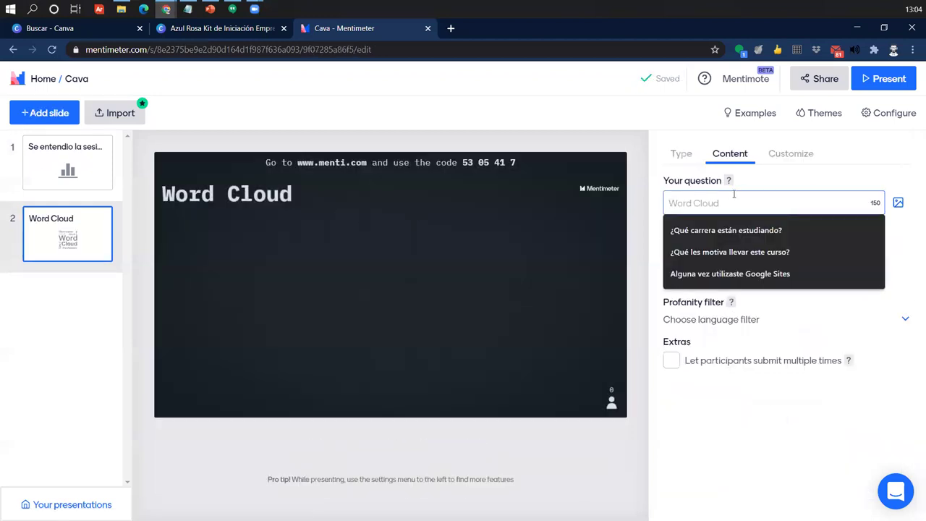
{"action": "type", "text": "¿"}
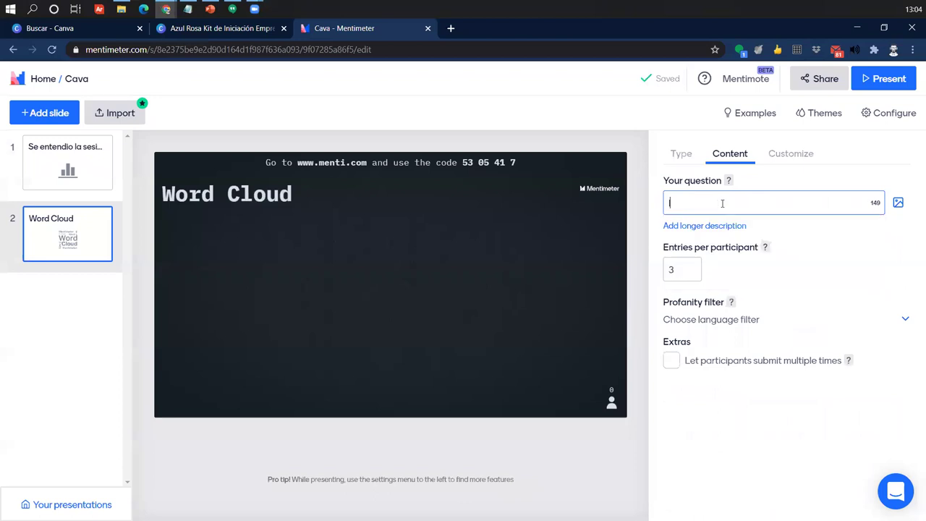
{"action": "key", "text": "BackSpace"}
{"action": "type", "text": "Qu"}
{"action": "key", "text": "BackSpace"}
{"action": "key", "text": "BackSpace"}
{"action": "type", "text": "Mediante una p"}
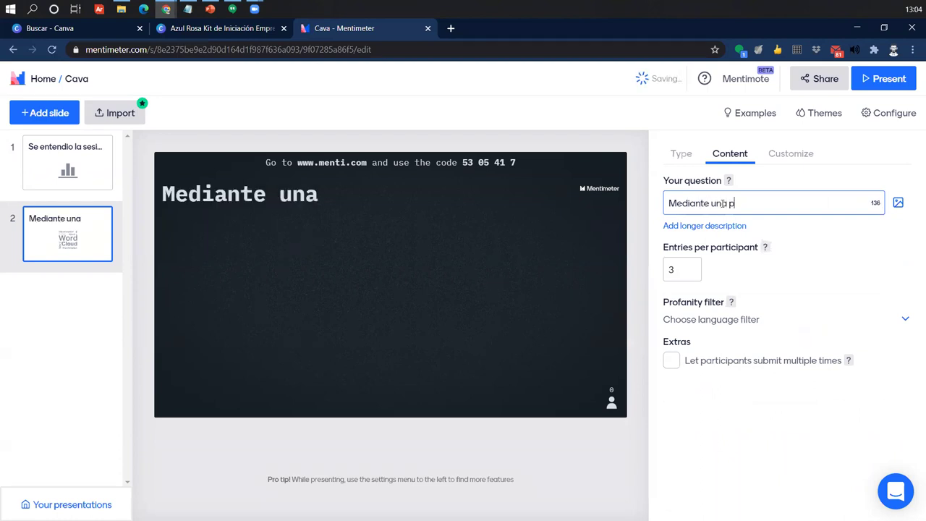
{"action": "type", "text": "alab"}
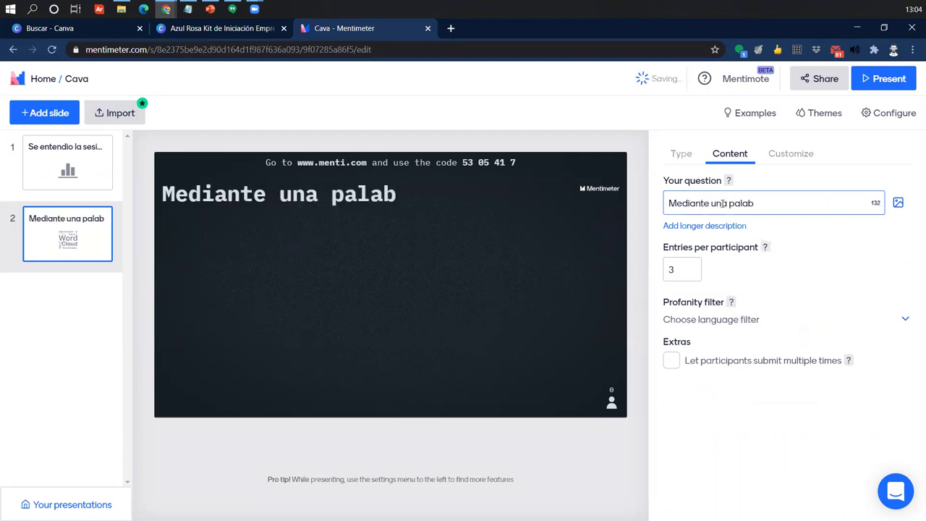
{"action": "type", "text": "ra o a"}
{"action": "key", "text": "BackSpace"}
{"action": "type", "text": "más i"}
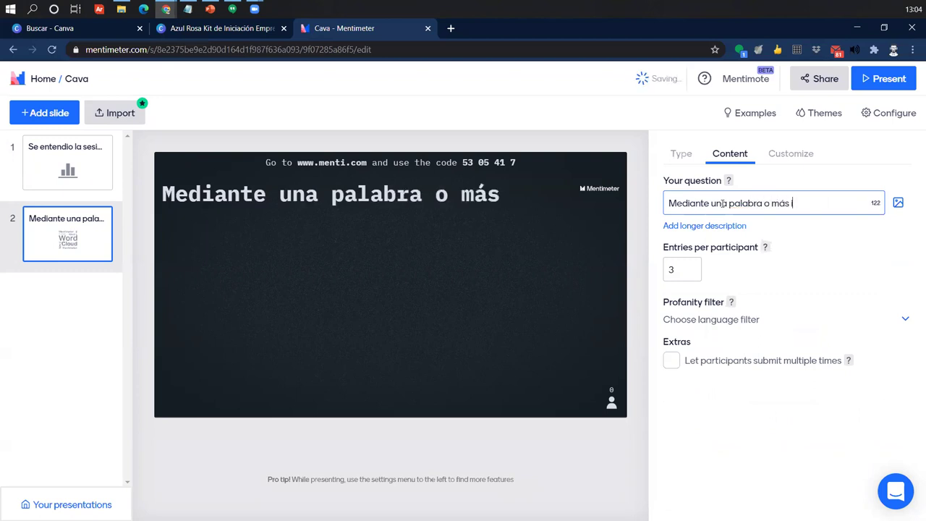
{"action": "type", "text": "ndicue "}
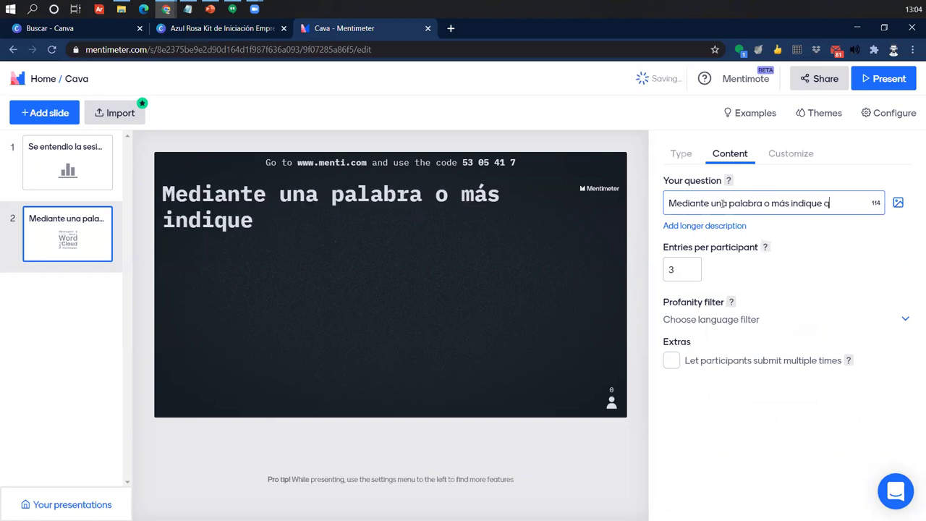
{"action": "type", "text": "que si"}
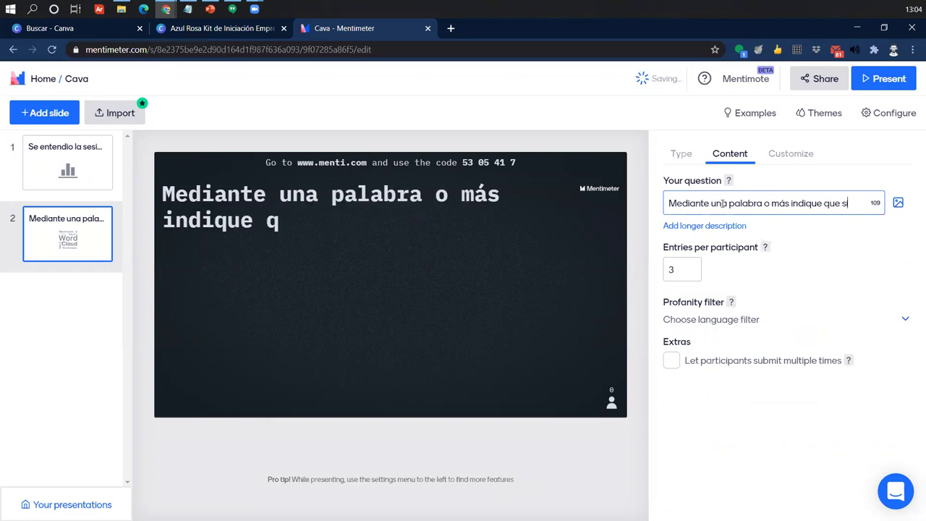